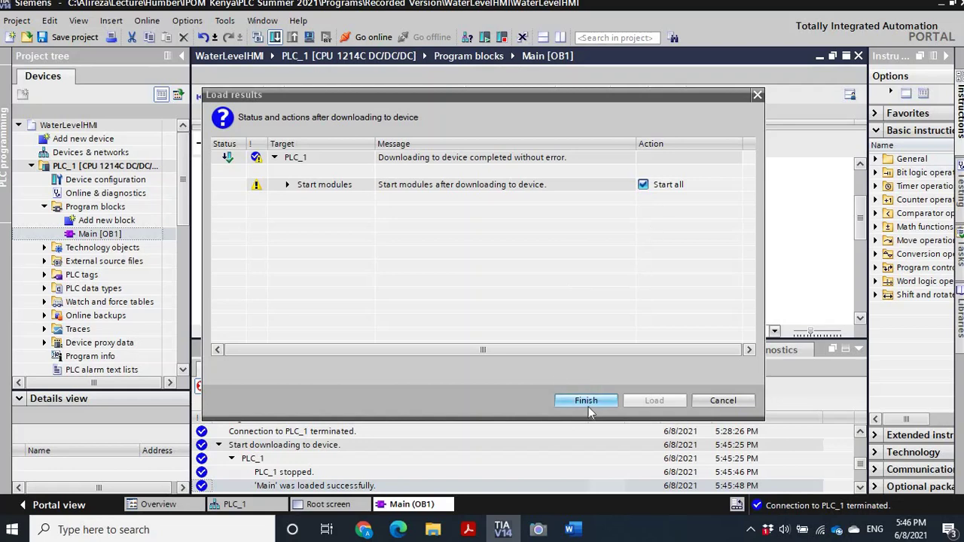
# Finish the download to PLC_1 with all modules started.
pyautogui.click(587, 402)
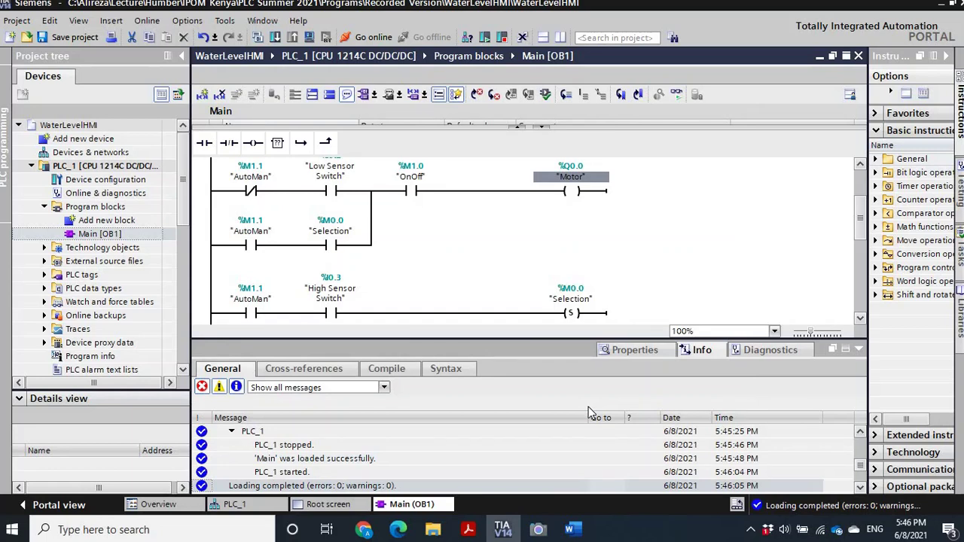
# Open the Root screen of HMI_1 for editing from the project's devices.
pyautogui.click(32, 173)
pyautogui.click(31, 167)
pyautogui.click(32, 179)
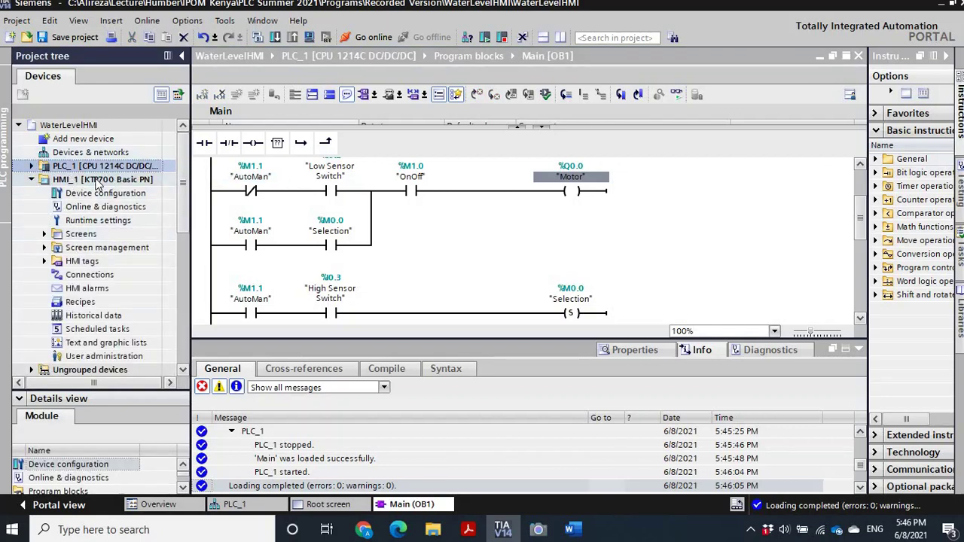
pyautogui.click(44, 235)
pyautogui.click(99, 264)
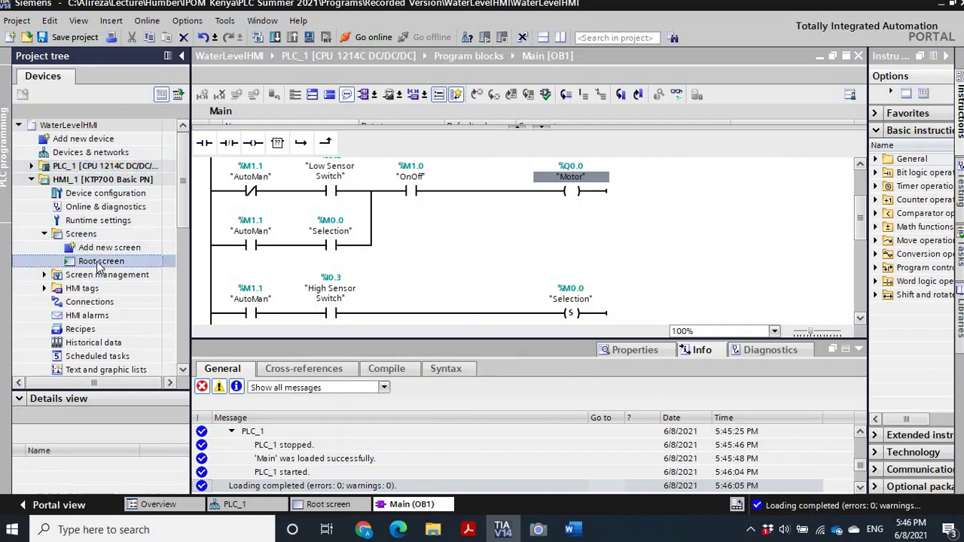
pyautogui.doubleClick(99, 263)
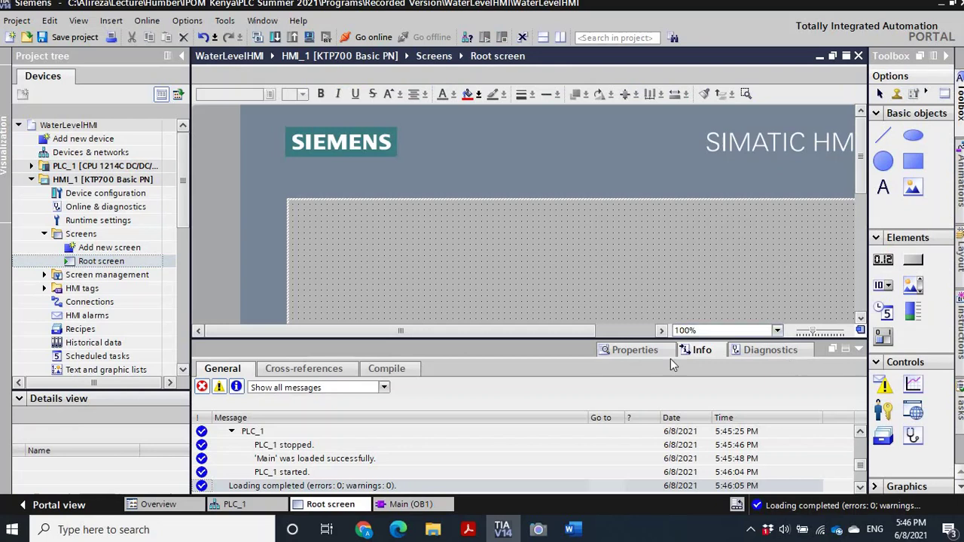
# Show the Root screen at 75% zoom and delete its welcome text.
pyautogui.moveTo(562, 339); pyautogui.dragTo(562, 362)
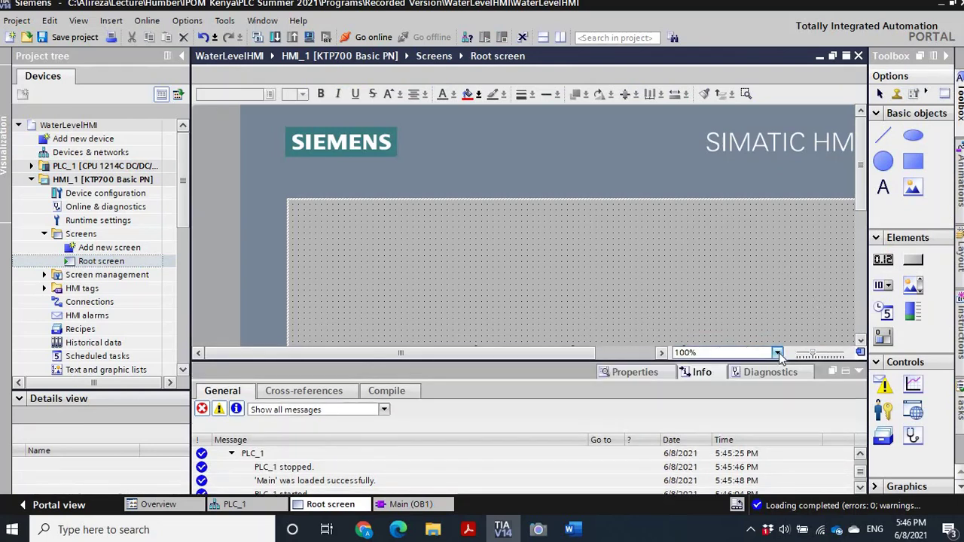
pyautogui.click(776, 353)
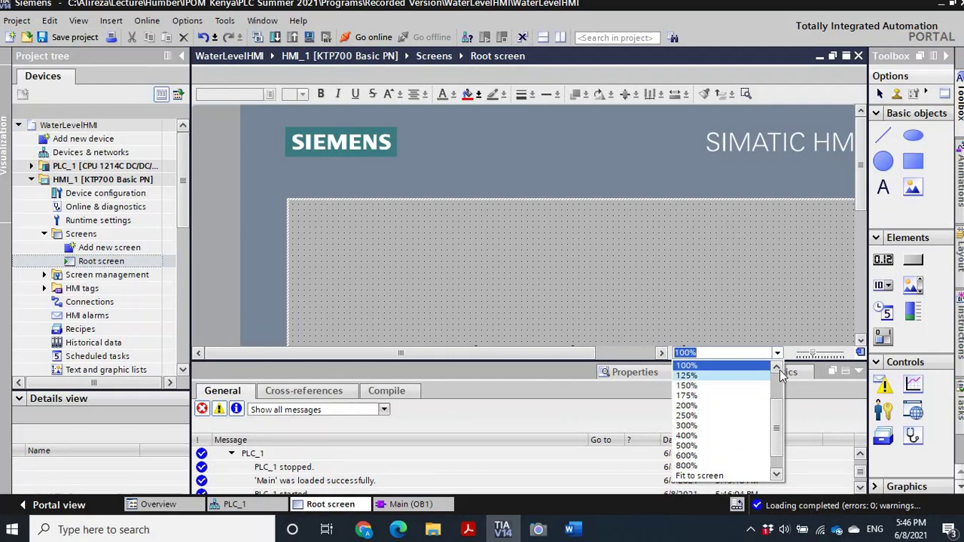
pyautogui.scroll(1, 735, 371)
pyautogui.click(736, 365)
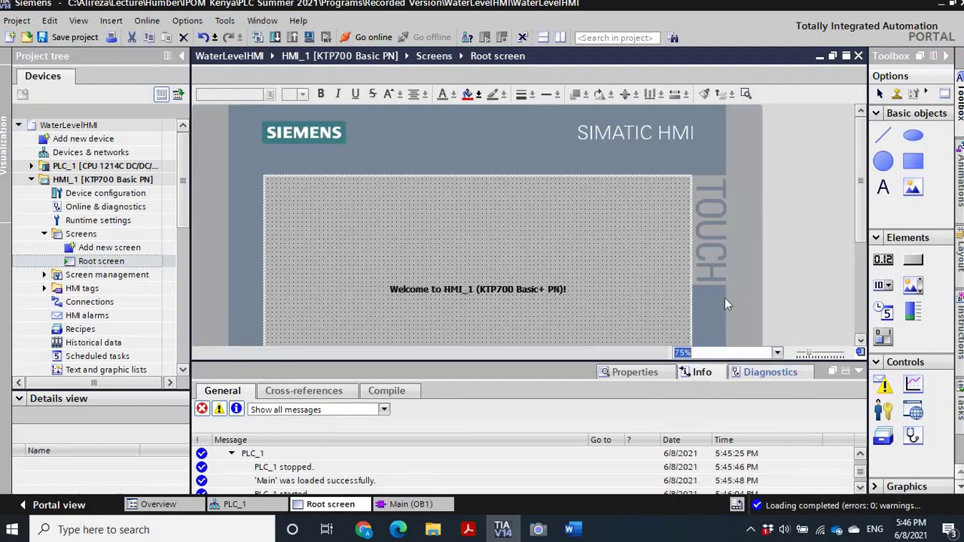
pyautogui.moveTo(863, 205); pyautogui.dragTo(862, 244)
pyautogui.click(519, 214)
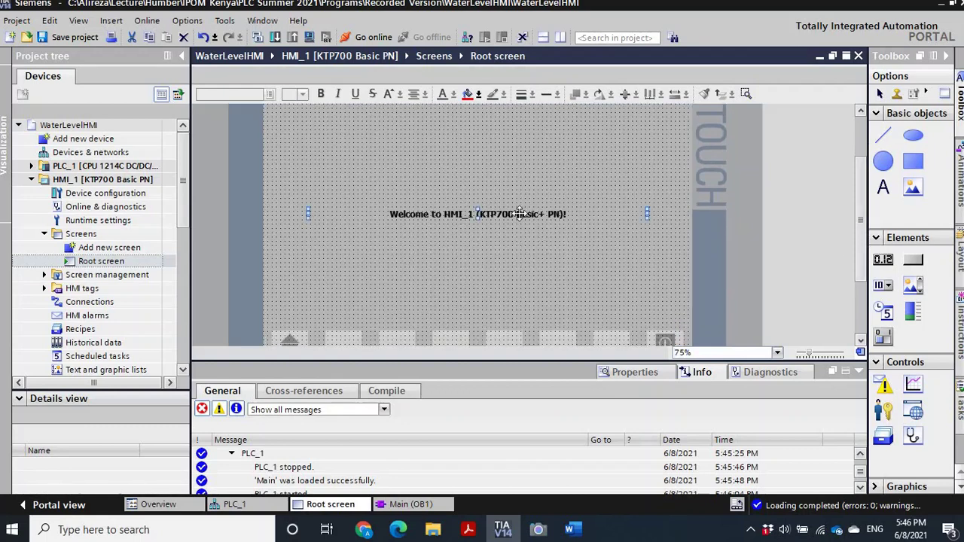
pyautogui.press('Delete')
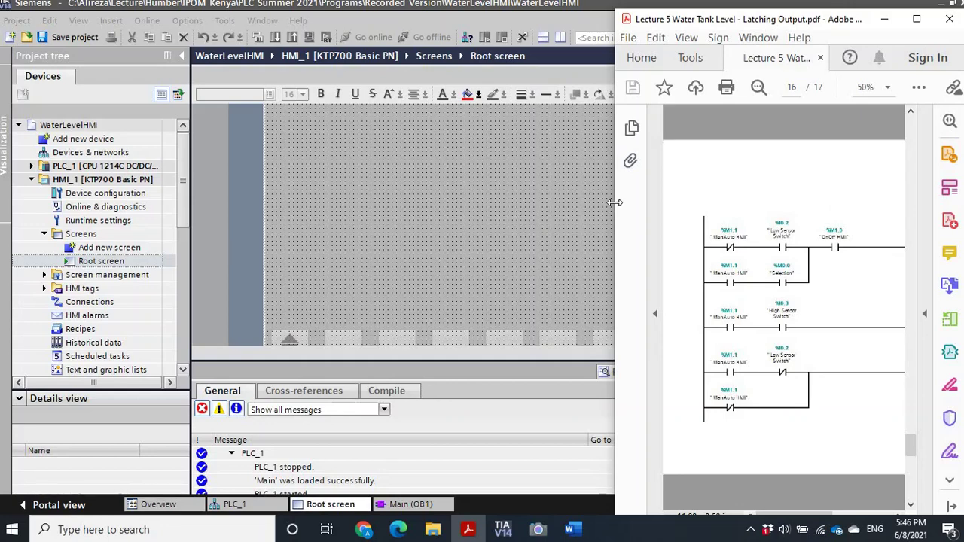
# Examine the HMI layout on page 17 of the water tank lecture PDF, and return to TIA Portal.
pyautogui.moveTo(259, 206); pyautogui.dragTo(228, 205)
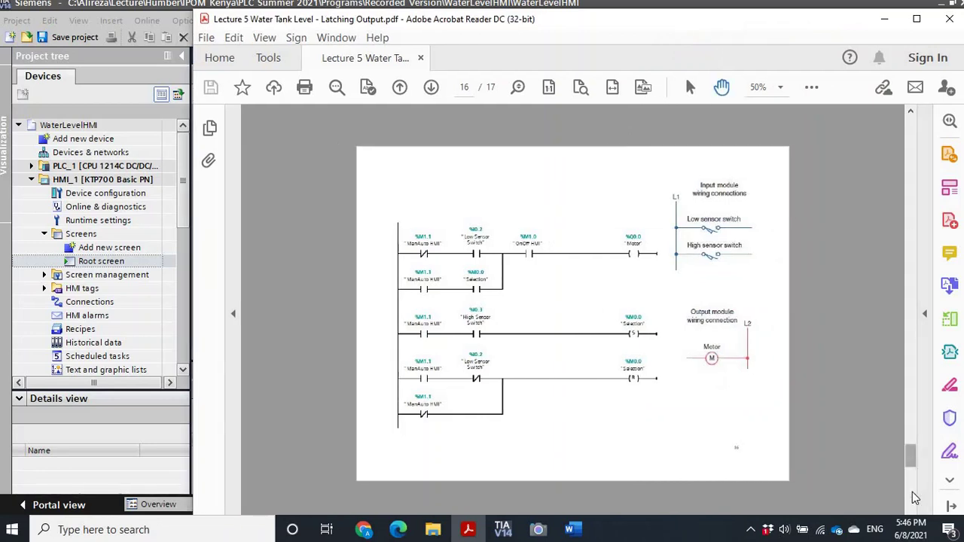
pyautogui.moveTo(913, 461); pyautogui.dragTo(918, 520)
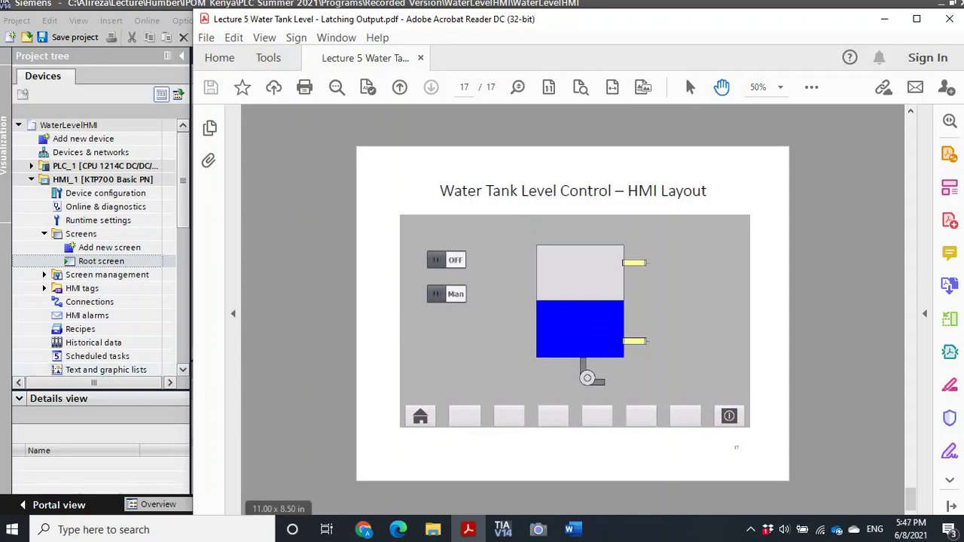
pyautogui.click(502, 529)
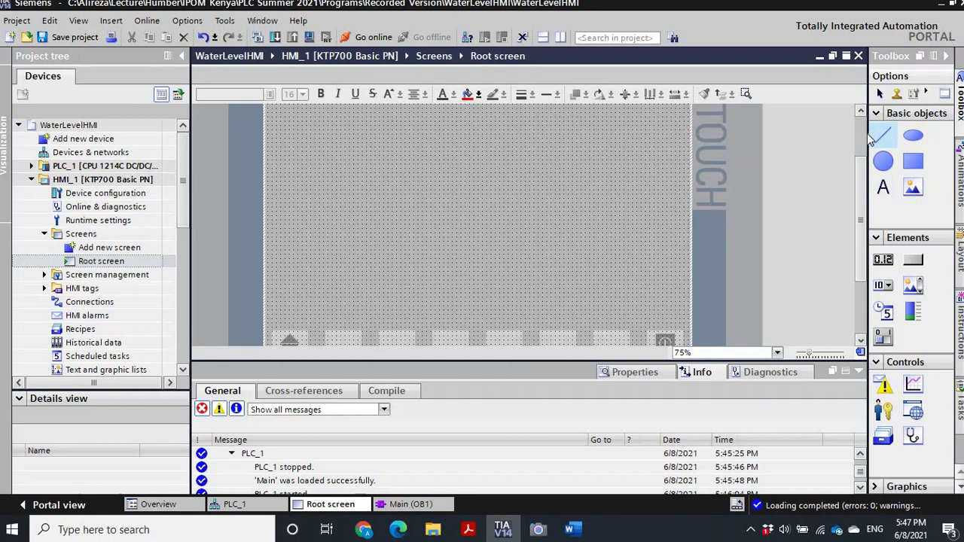
# Place two switch elements one below the other in the upper-left area of the Root screen.
pyautogui.moveTo(868, 213); pyautogui.dragTo(806, 209)
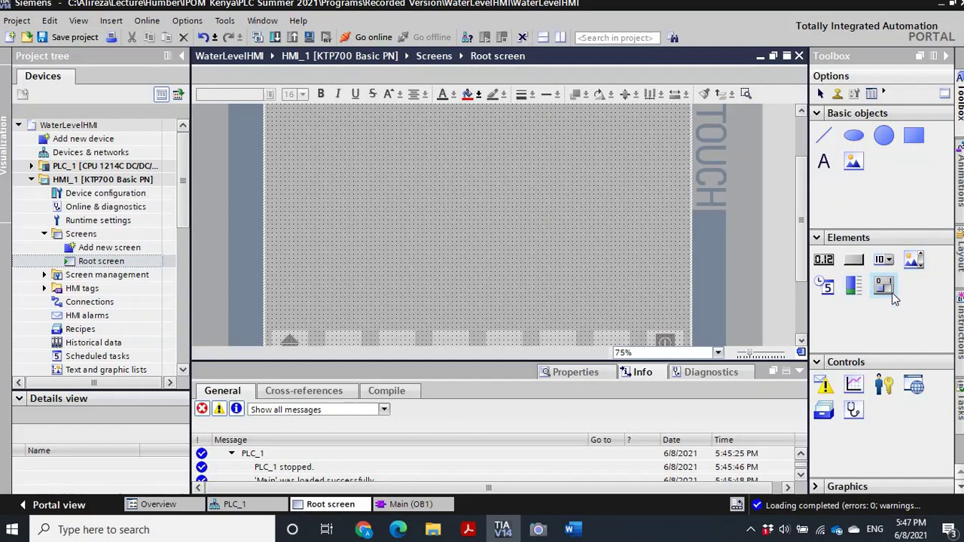
pyautogui.moveTo(886, 294); pyautogui.dragTo(300, 172)
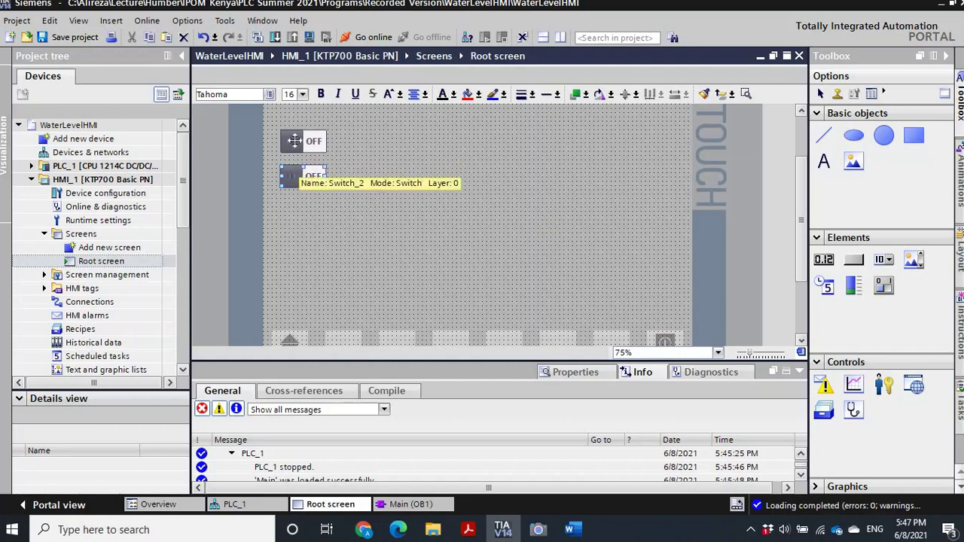
# Open the general properties of the upper switch in an enlarged properties area.
pyautogui.doubleClick(293, 141)
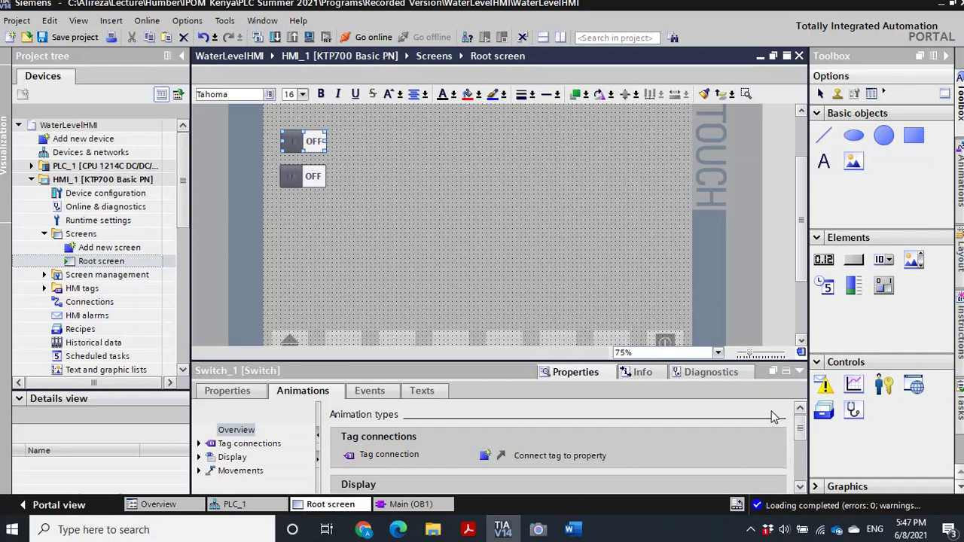
pyautogui.click(218, 391)
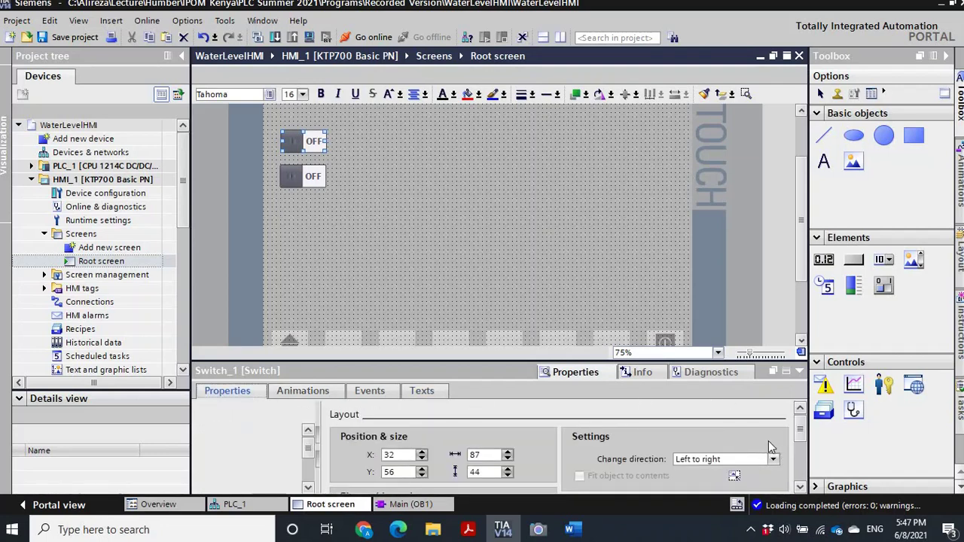
pyautogui.click(800, 487)
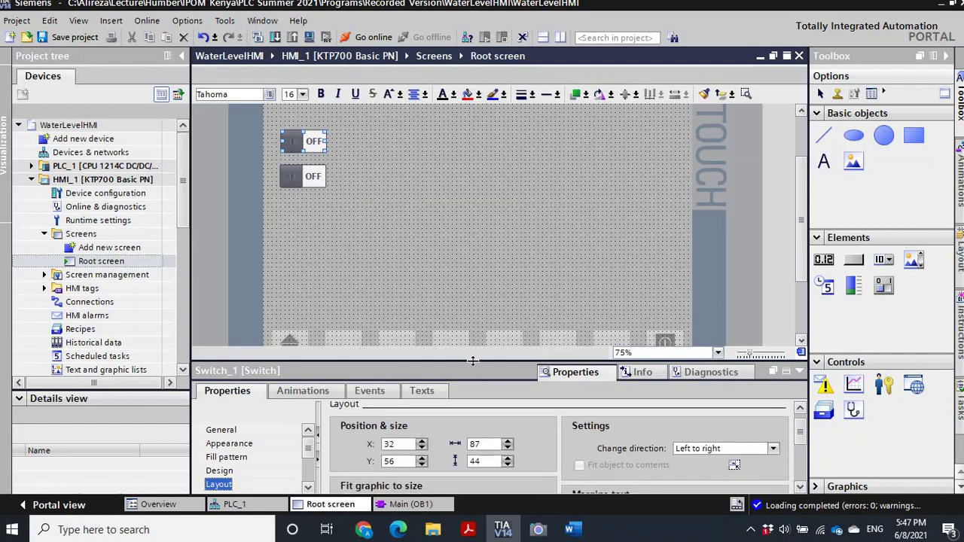
pyautogui.moveTo(473, 334); pyautogui.dragTo(482, 266)
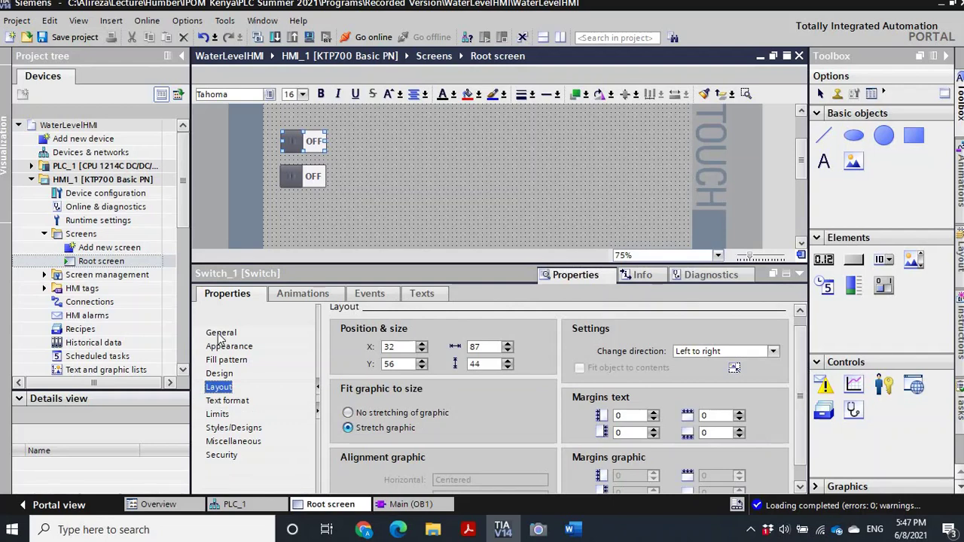
pyautogui.scroll(5, 482, 348)
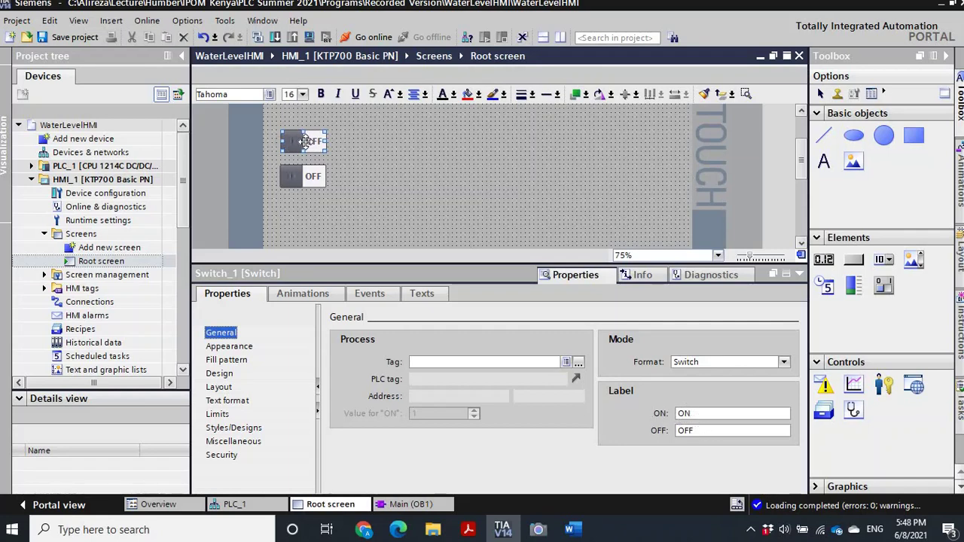
# Set the lower switch's ON label to Man and its OFF label to Auto.
pyautogui.click(299, 177)
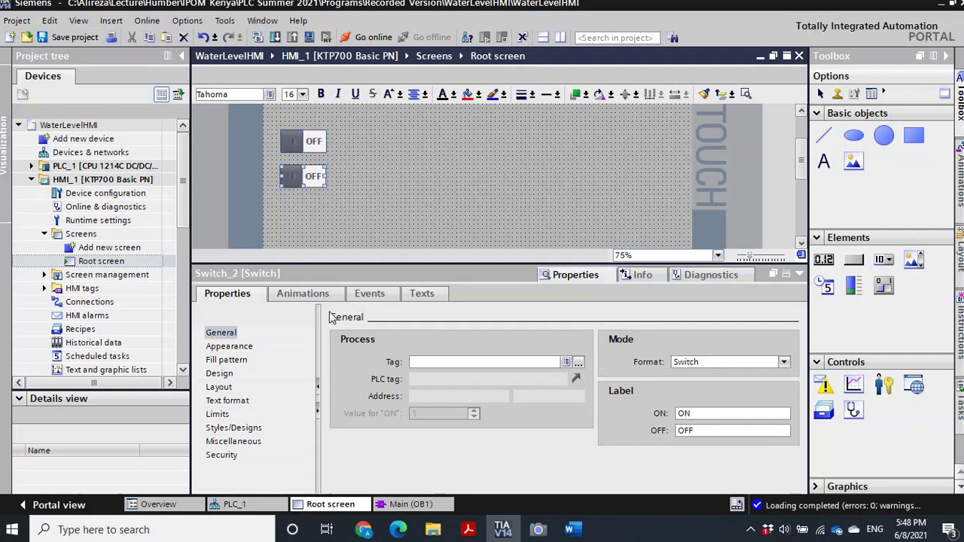
pyautogui.doubleClick(695, 412)
pyautogui.press('BackSpace')
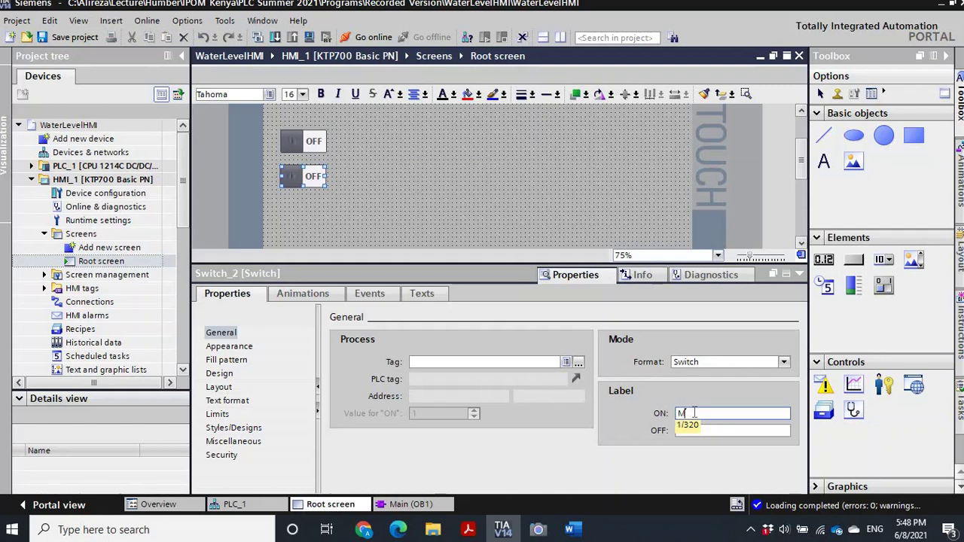
pyautogui.press('Tab')
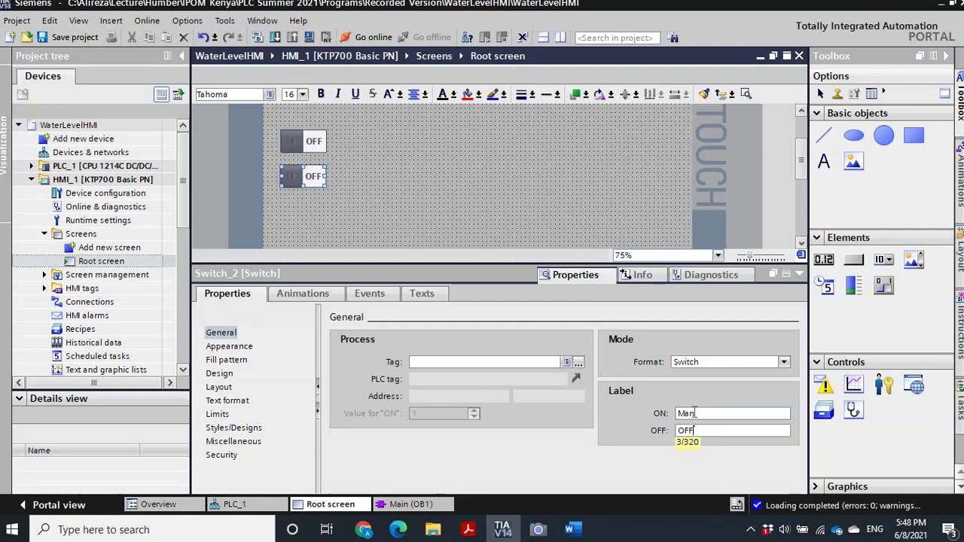
pyautogui.press('BackSpace')
pyautogui.press('BackSpace')
pyautogui.write('Auto')
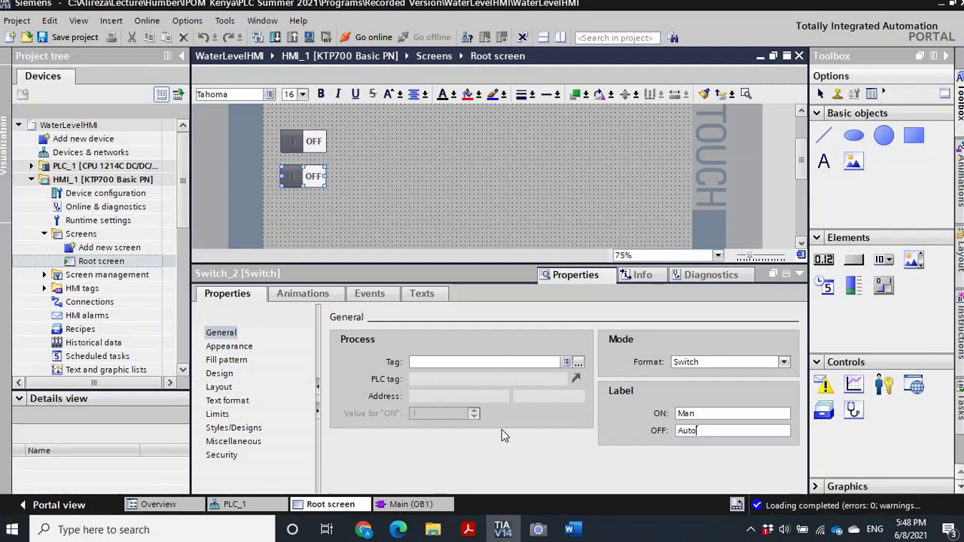
pyautogui.press('Tab')
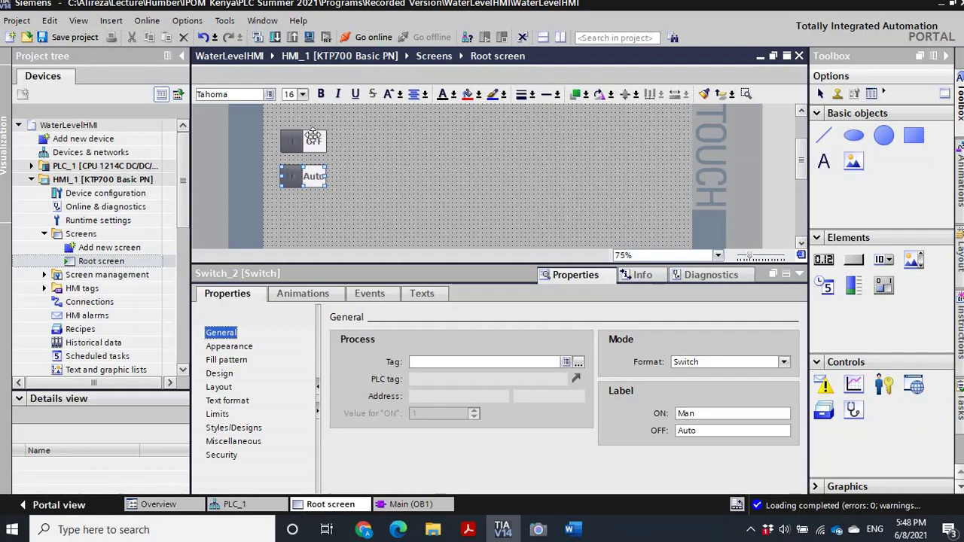
pyautogui.click(232, 348)
pyautogui.click(227, 361)
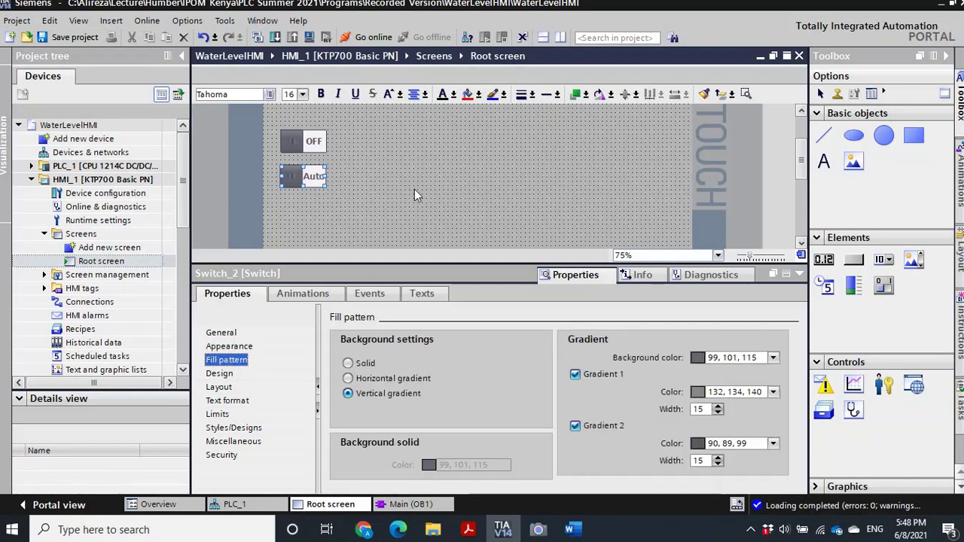
# Add the SetBit system function to the upper switch's Switch ON event.
pyautogui.click(309, 140)
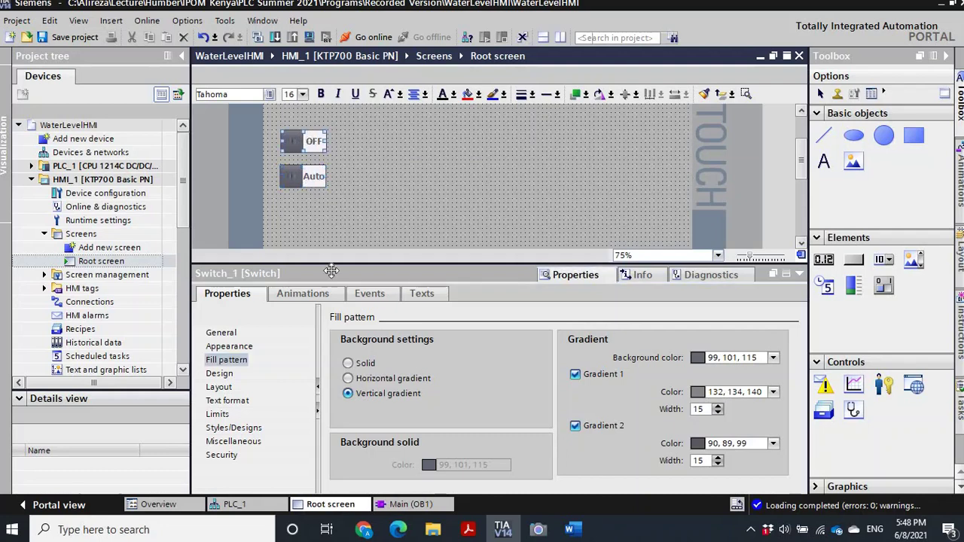
pyautogui.click(369, 295)
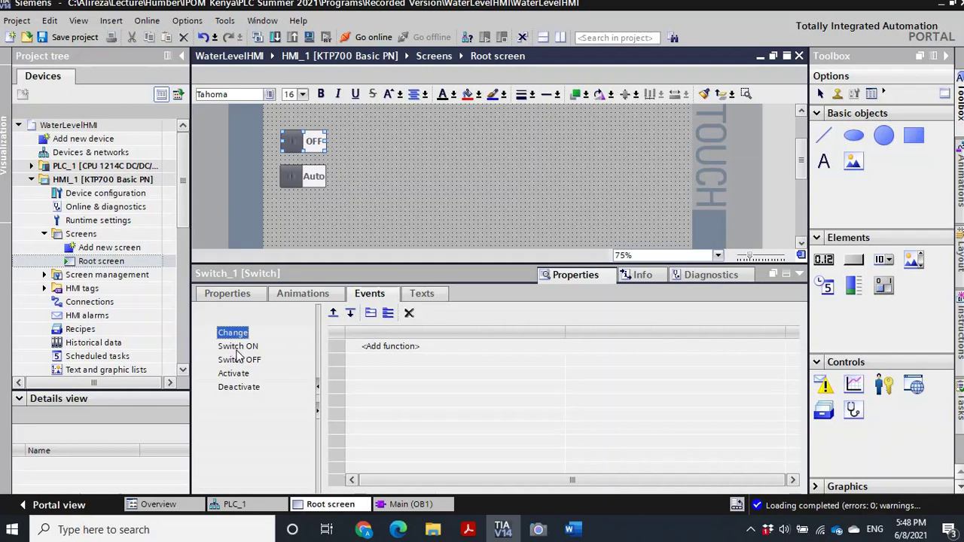
pyautogui.click(232, 348)
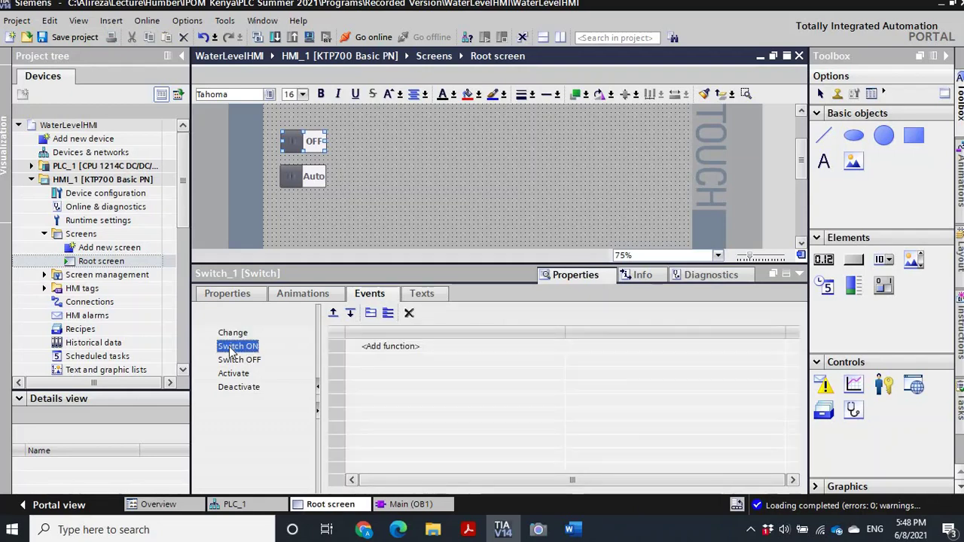
pyautogui.click(412, 346)
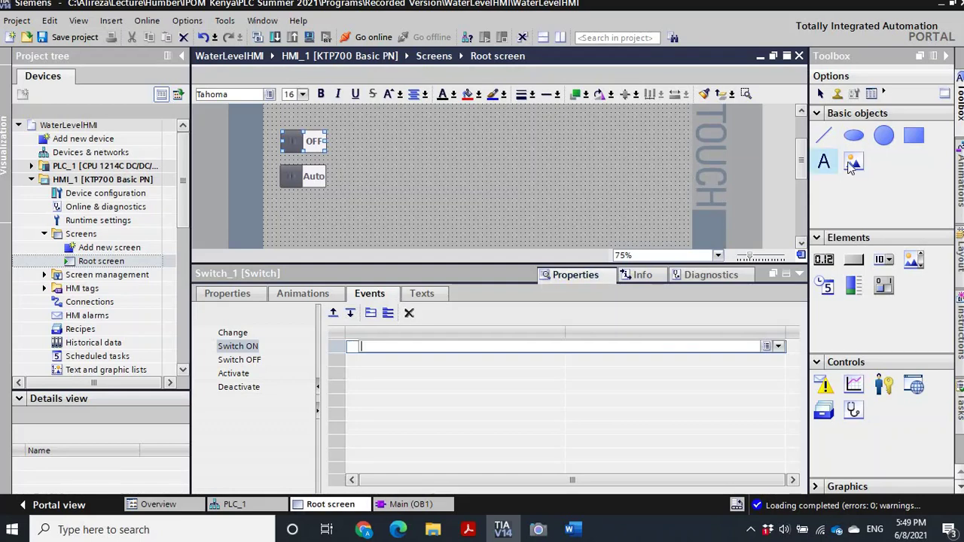
pyautogui.click(883, 136)
pyautogui.press('Escape')
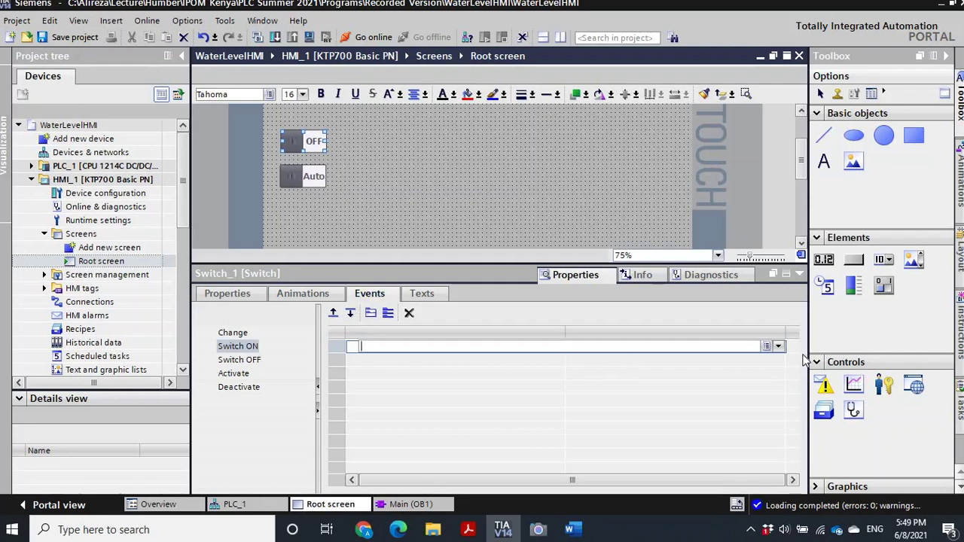
pyautogui.click(779, 347)
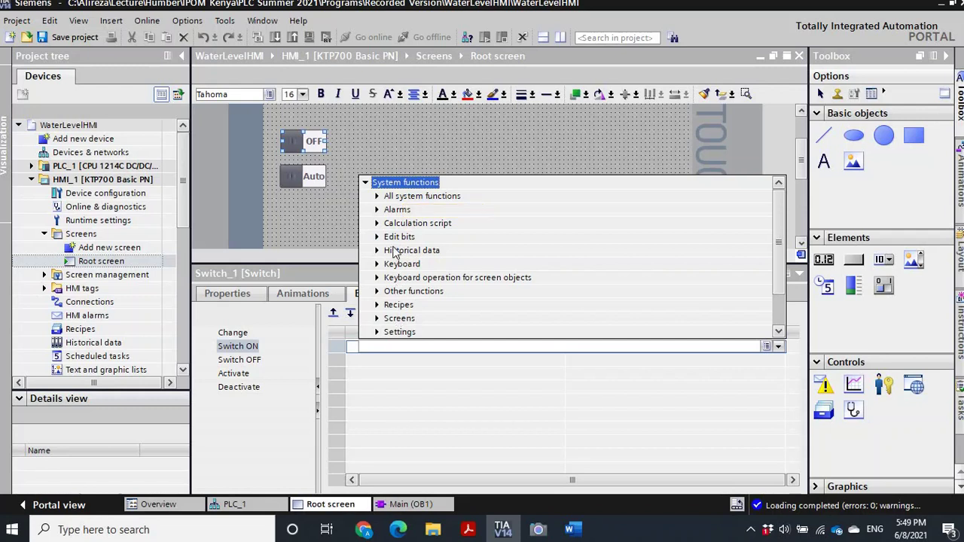
pyautogui.click(378, 238)
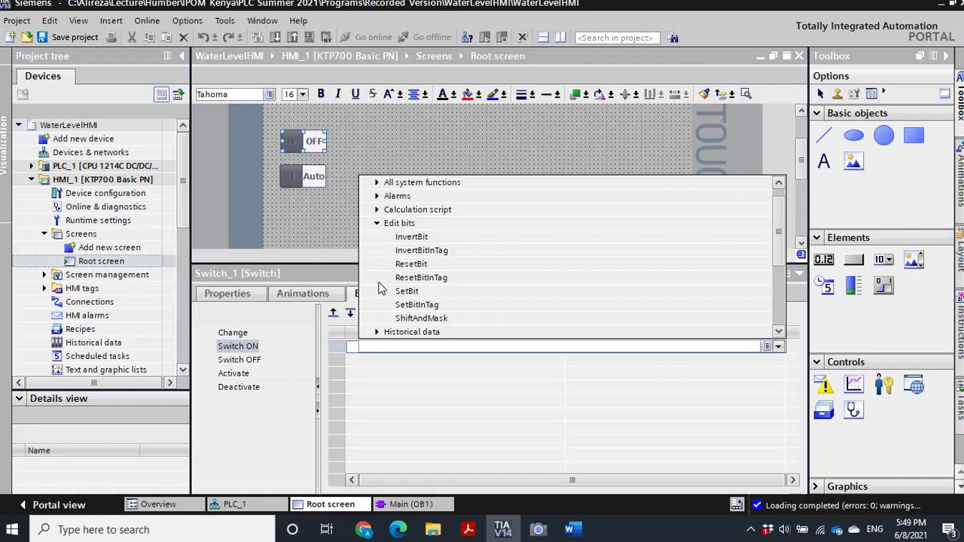
pyautogui.click(407, 292)
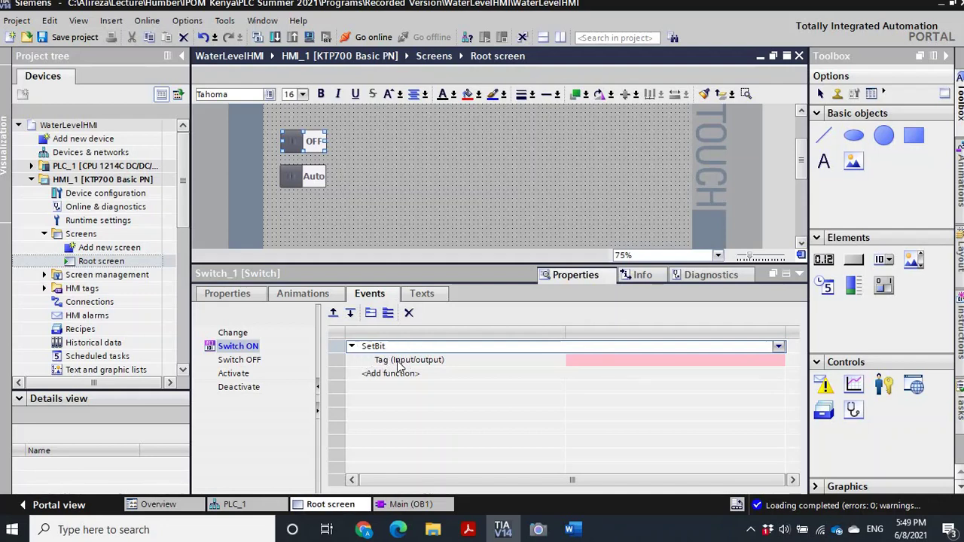
# Assign the PLC tag AutoMan from the default tag table to the SetBit function of the upper switch's Switch ON event.
pyautogui.click(730, 362)
pyautogui.click(779, 361)
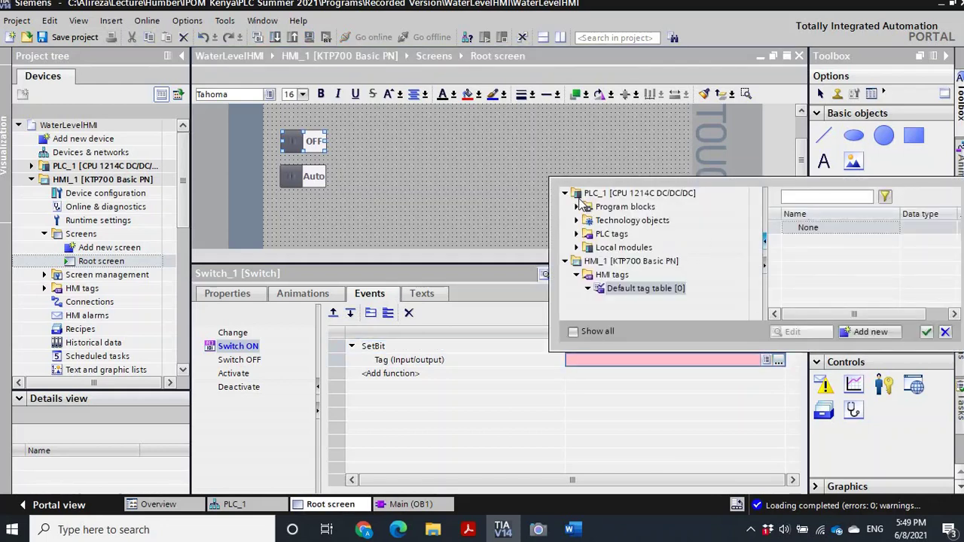
pyautogui.click(577, 235)
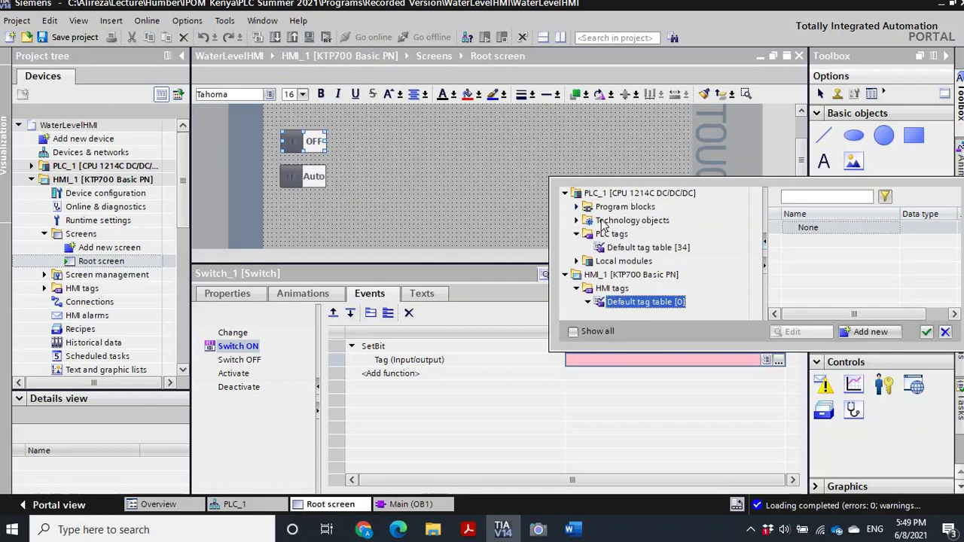
pyautogui.click(619, 248)
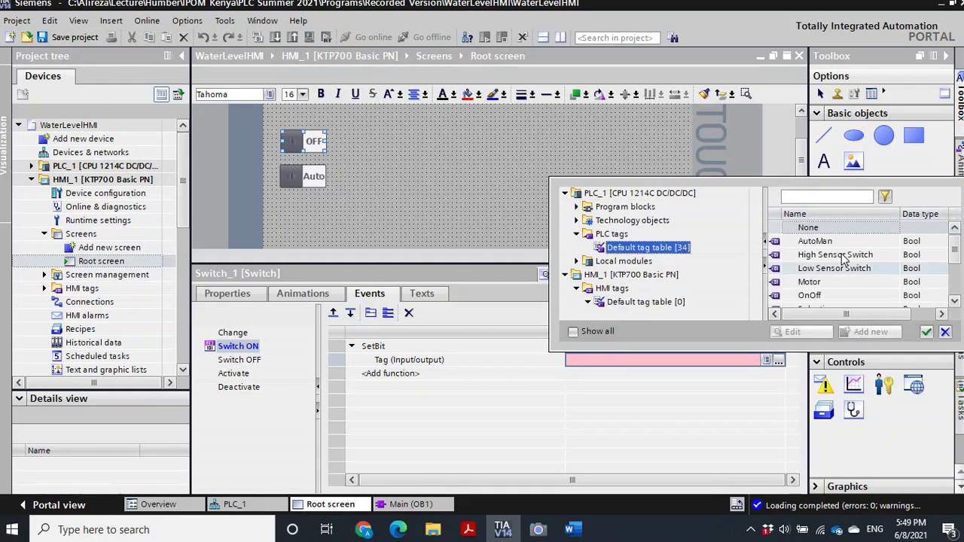
pyautogui.click(817, 243)
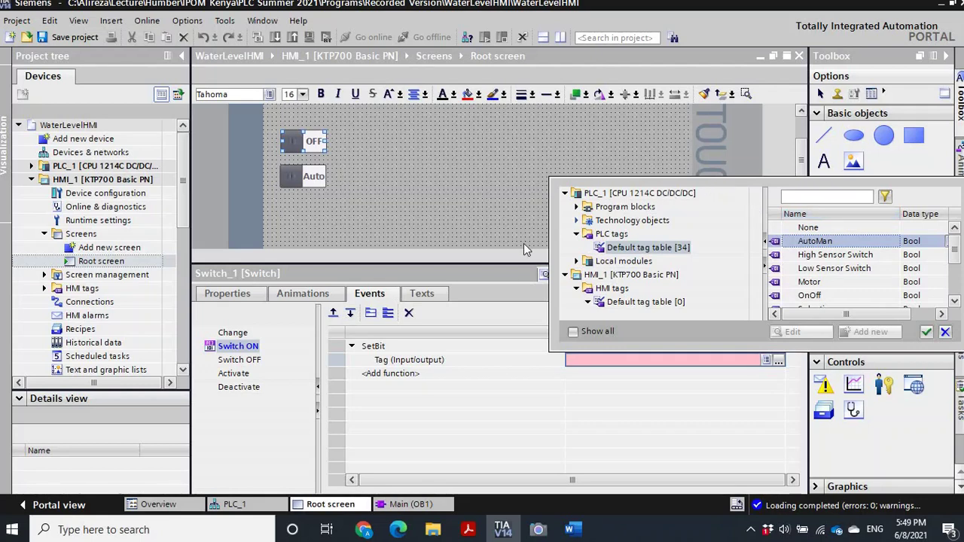
pyautogui.moveTo(551, 236); pyautogui.dragTo(385, 236)
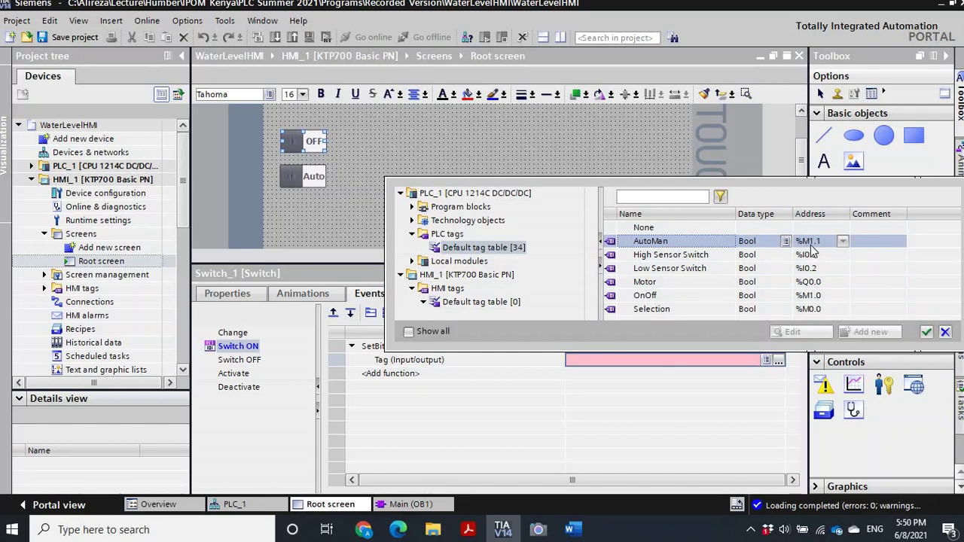
pyautogui.click(927, 332)
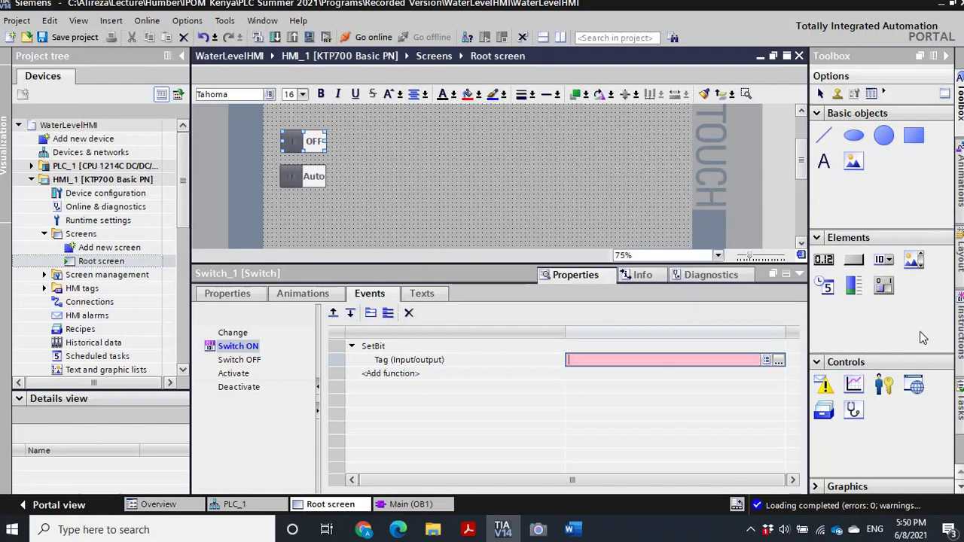
pyautogui.write('AutoMan')
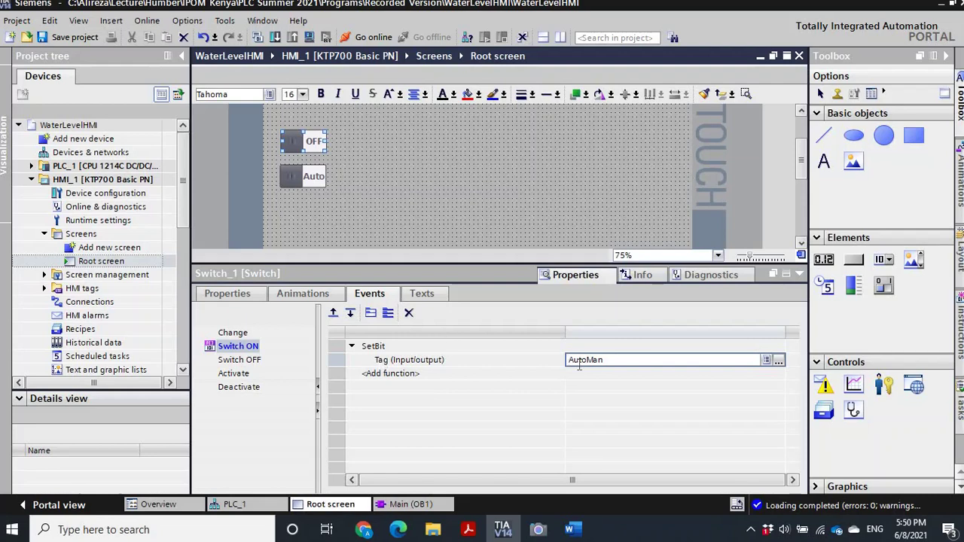
# Change the tag of the upper switch's SetBit function to OnOff from the PLC's default tag table.
pyautogui.click(778, 360)
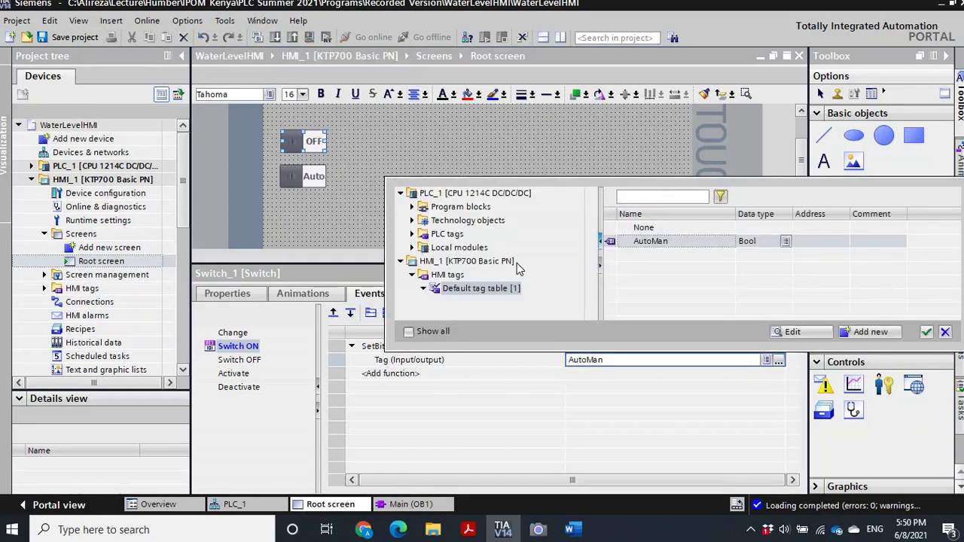
pyautogui.click(412, 233)
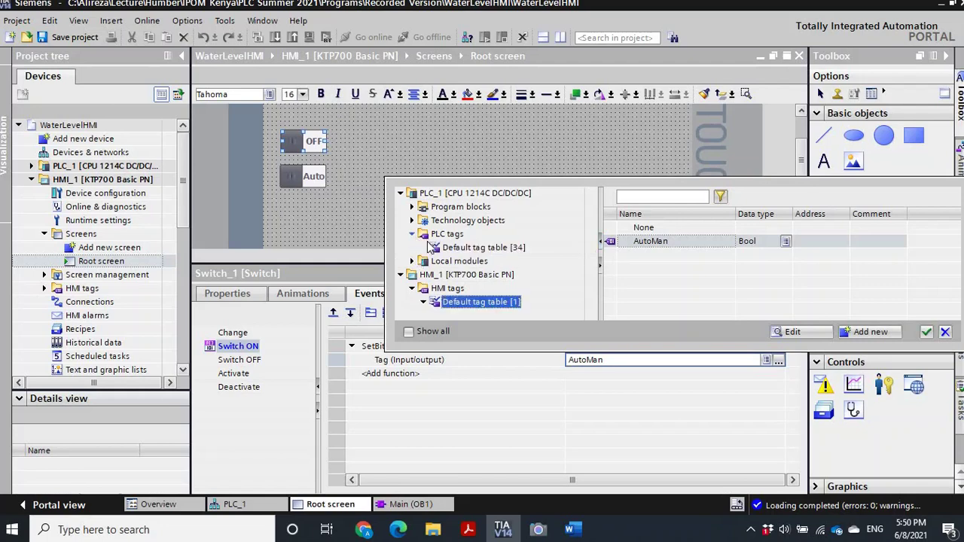
pyautogui.click(452, 248)
pyautogui.click(633, 298)
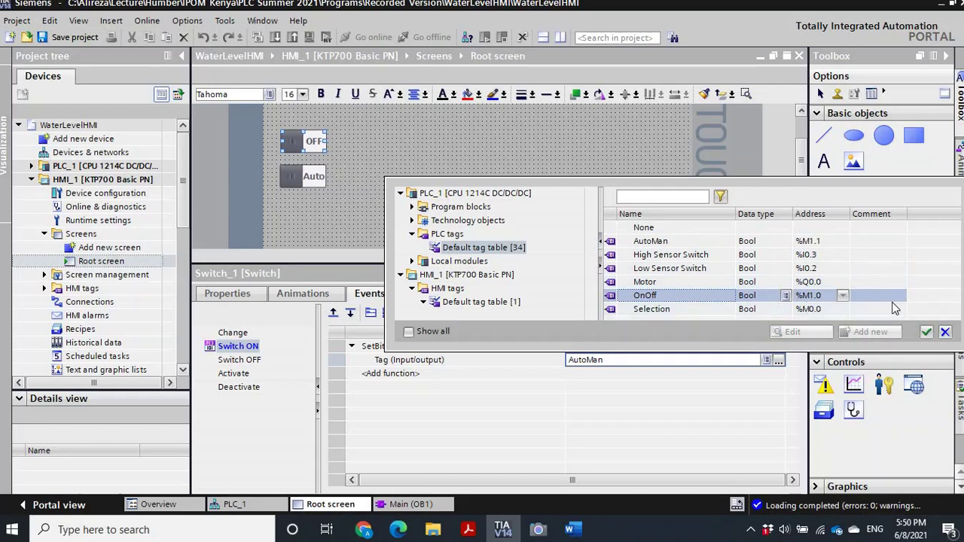
pyautogui.click(927, 331)
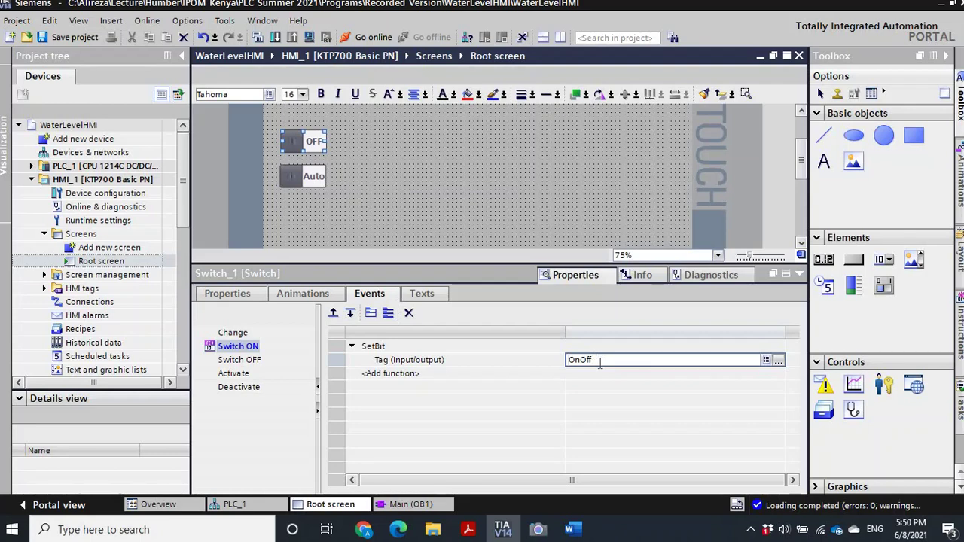
# Add the ResetBit system function to the upper switch's Switch OFF event.
pyautogui.click(239, 360)
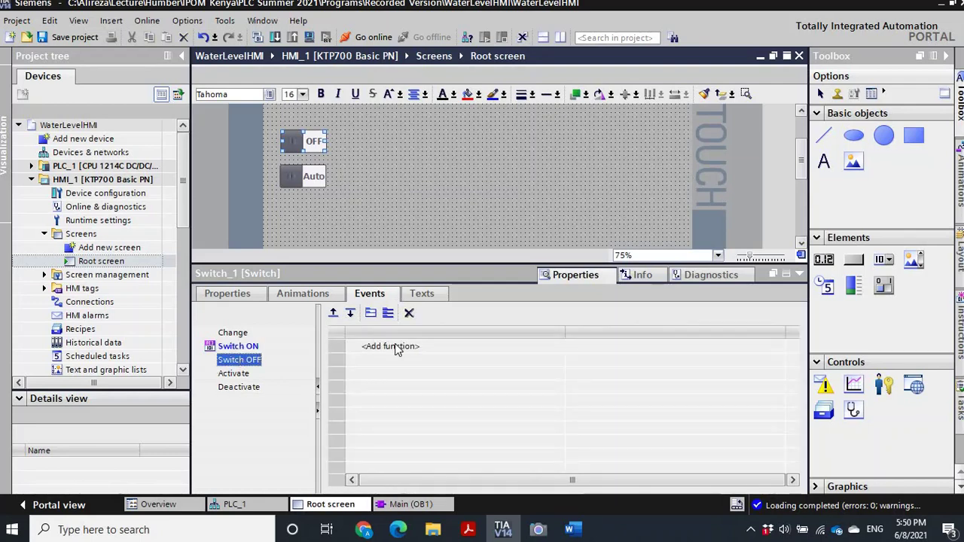
pyautogui.click(397, 348)
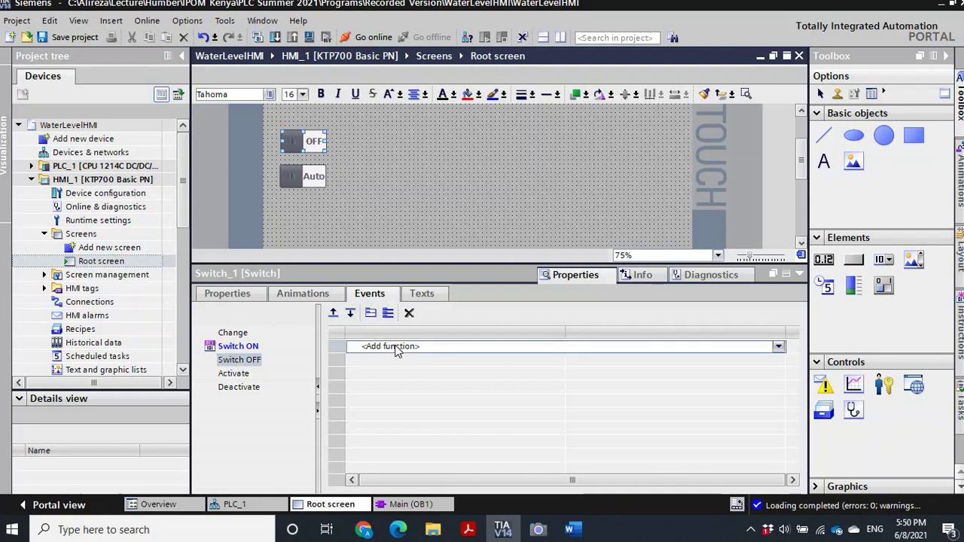
pyautogui.click(778, 347)
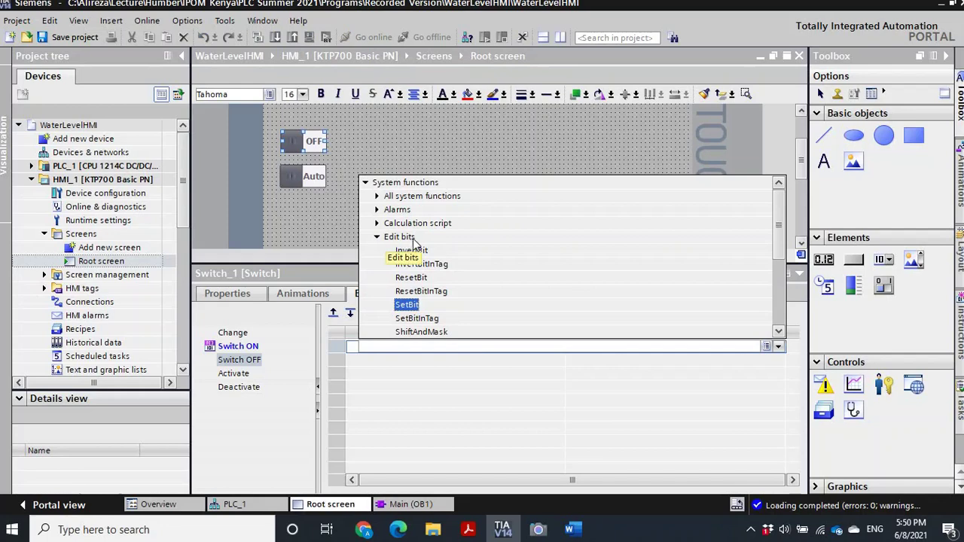
pyautogui.click(404, 279)
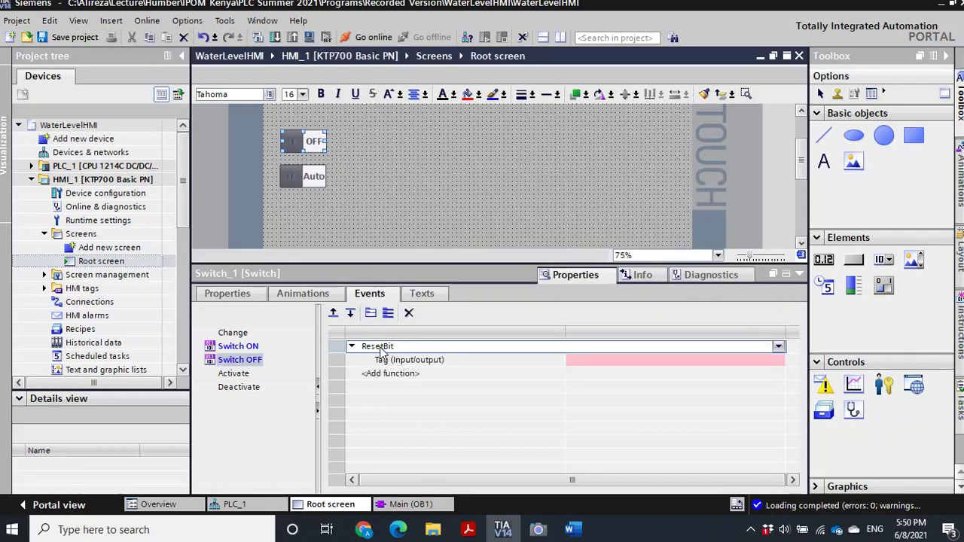
# Assign the PLC tag OnOff to the ResetBit function of the upper switch's Switch OFF event.
pyautogui.click(779, 360)
pyautogui.click(778, 359)
pyautogui.click(778, 359)
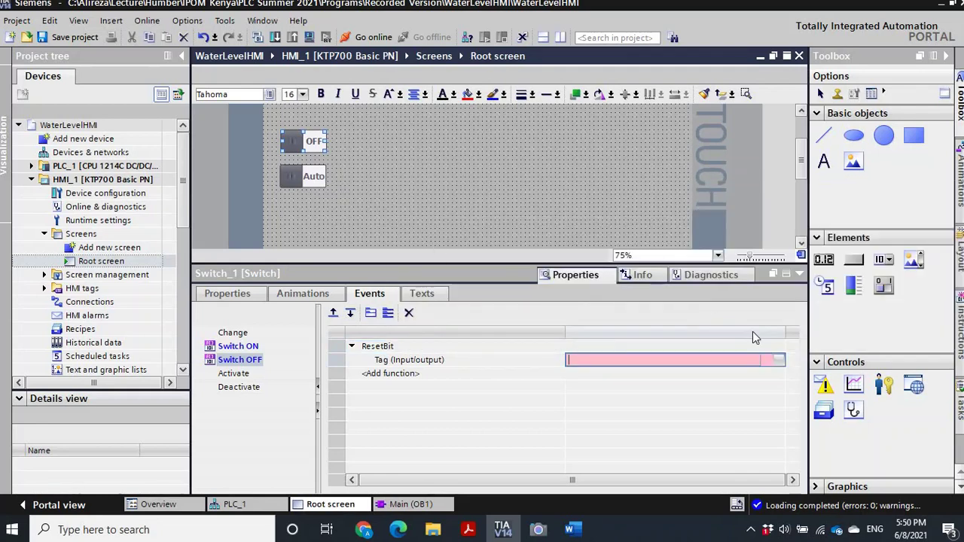
pyautogui.click(779, 360)
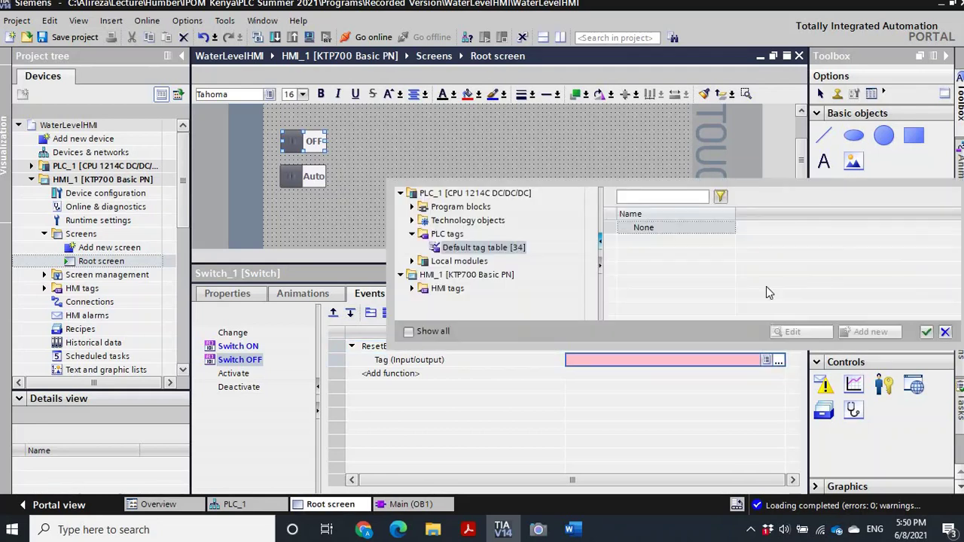
pyautogui.click(639, 297)
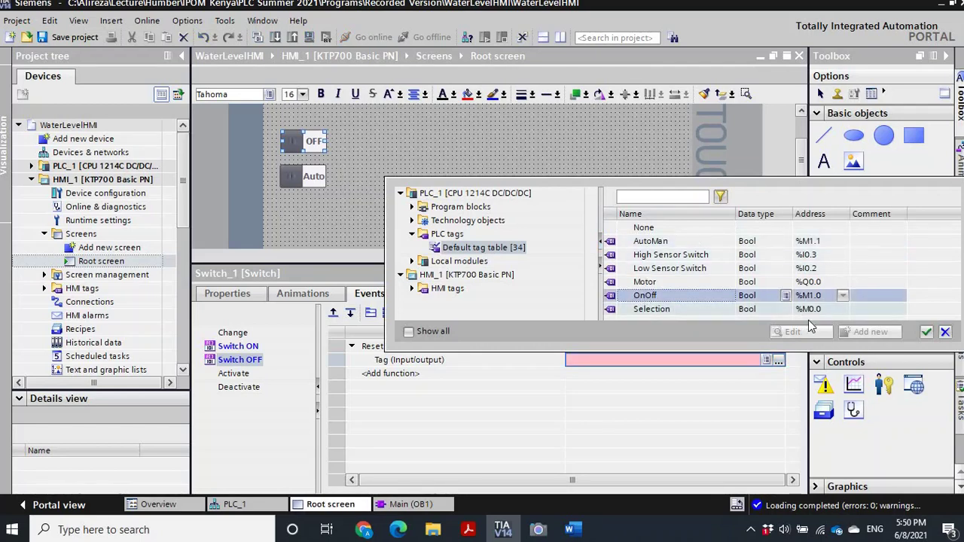
pyautogui.click(927, 335)
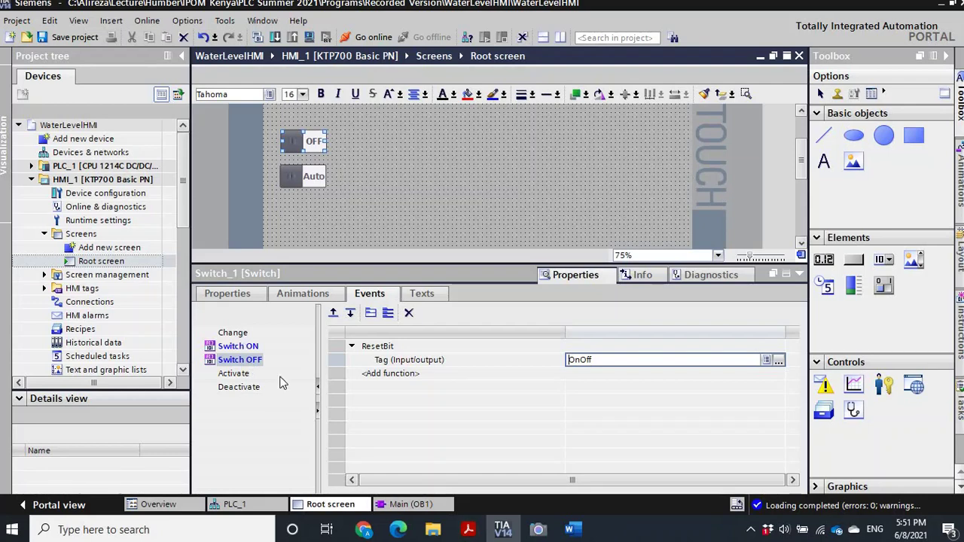
pyautogui.hotkey('ctrl', 'a')
# Consult the ladder diagram in the Acrobat Reader lecture PDF and set the lower switch's ON label to Auto and OFF label to Man.
pyautogui.click(469, 531)
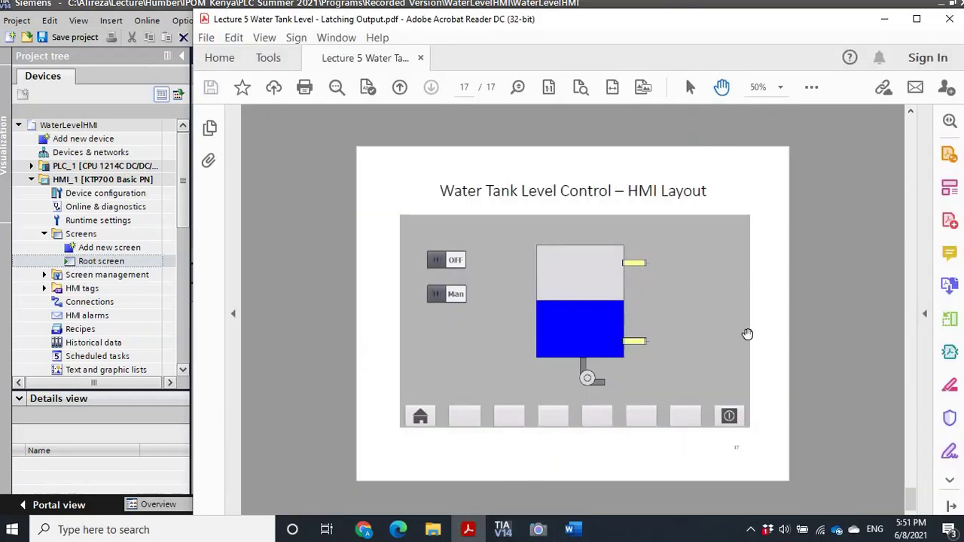
pyautogui.scroll(3, 858, 284)
pyautogui.scroll(1, 858, 284)
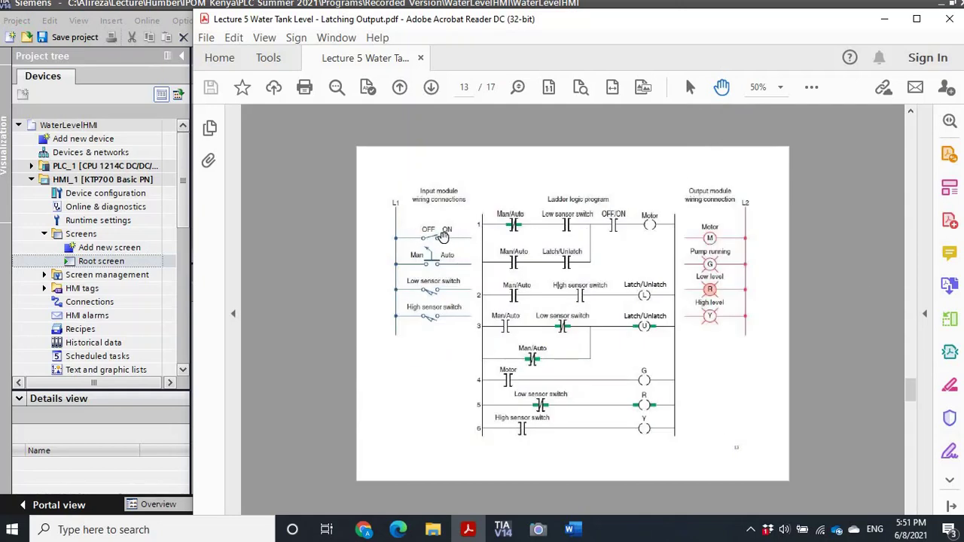
pyautogui.click(883, 20)
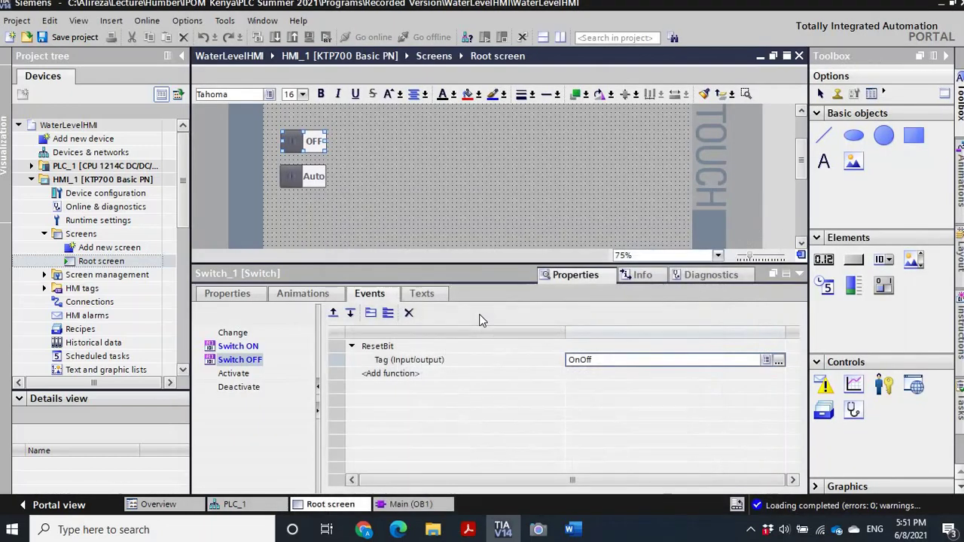
pyautogui.click(304, 177)
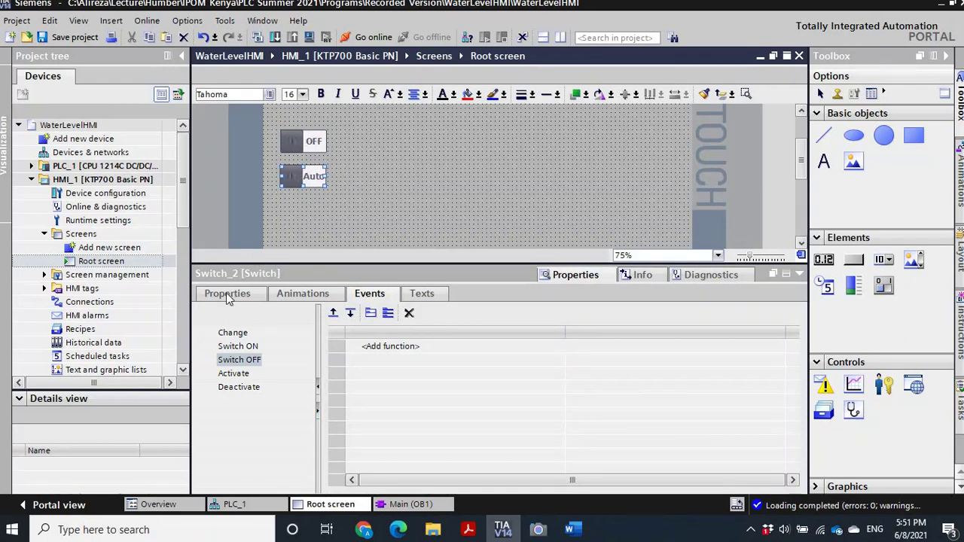
pyautogui.click(228, 294)
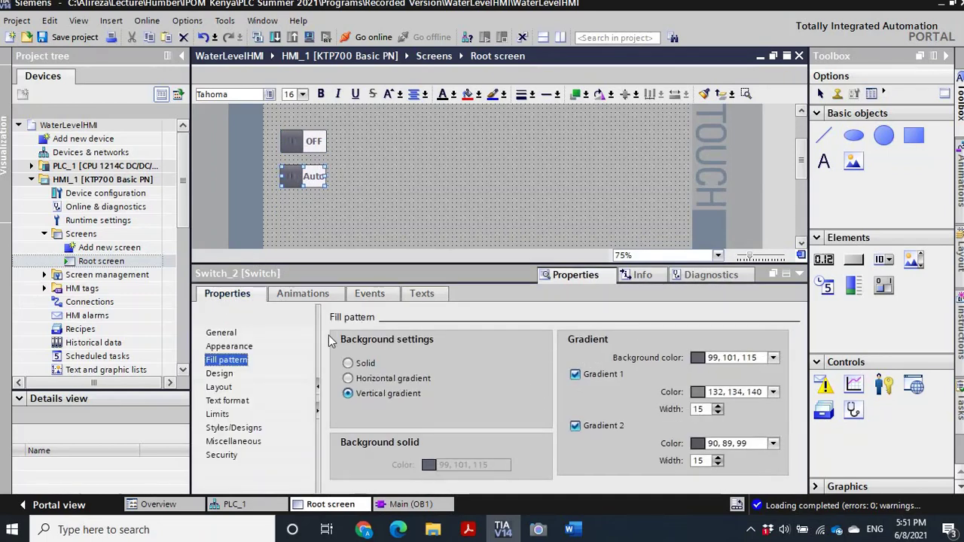
pyautogui.click(230, 334)
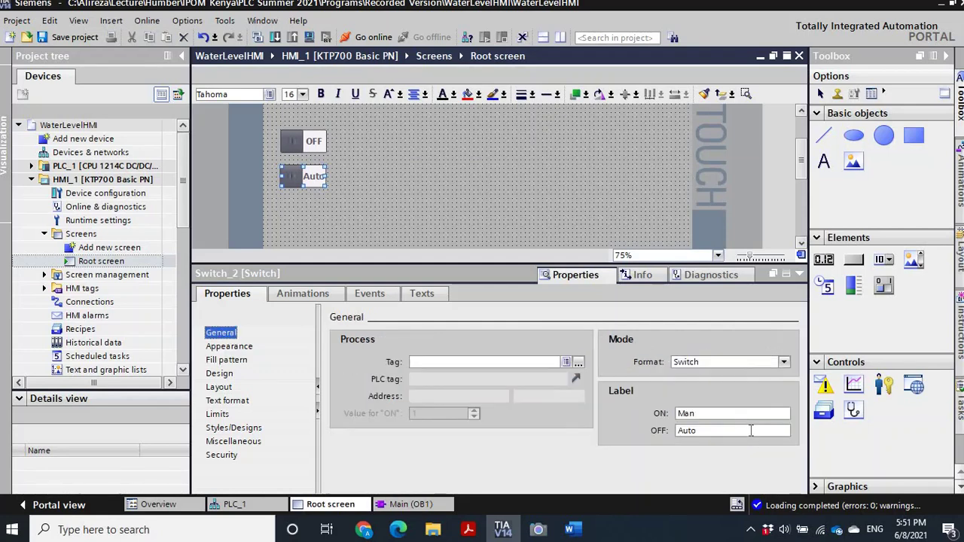
pyautogui.doubleClick(693, 414)
pyautogui.press('BackSpace')
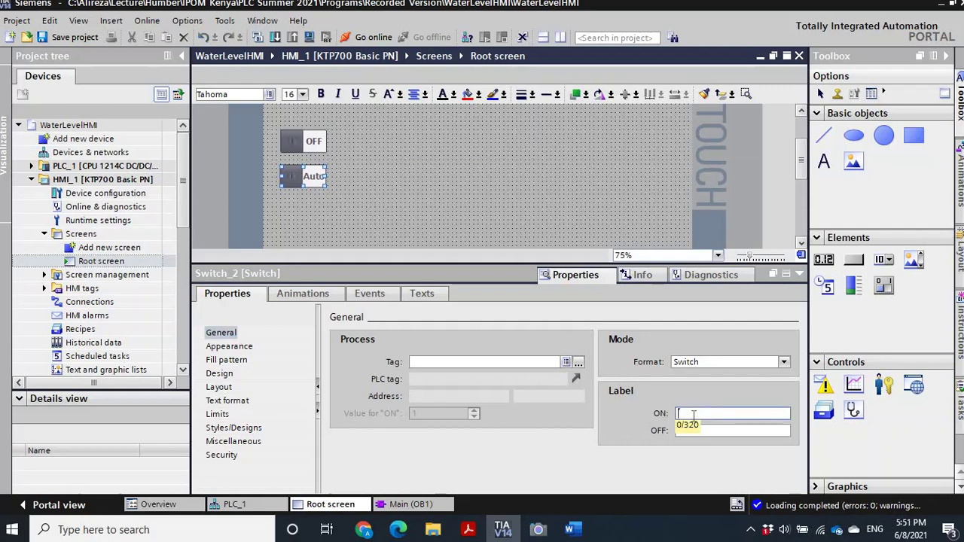
pyautogui.click(468, 530)
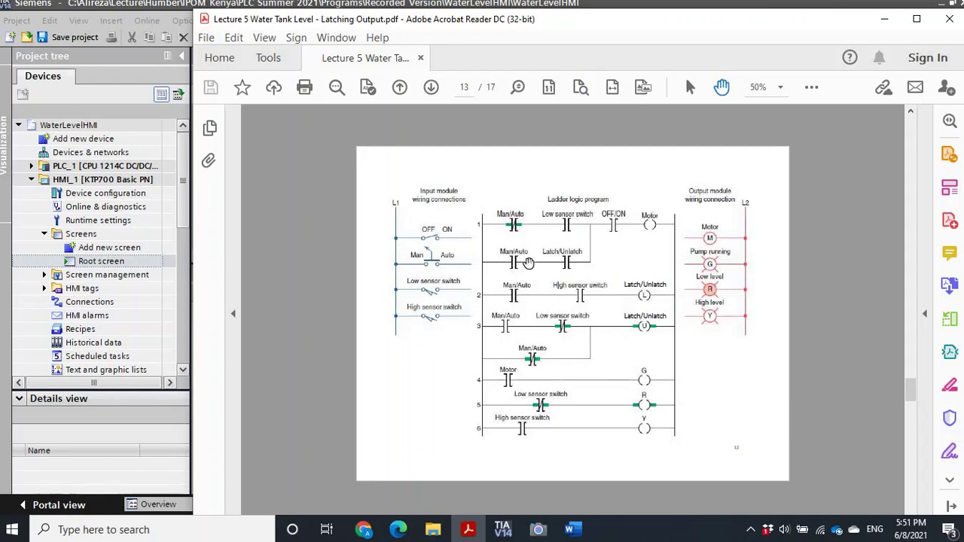
pyautogui.click(884, 18)
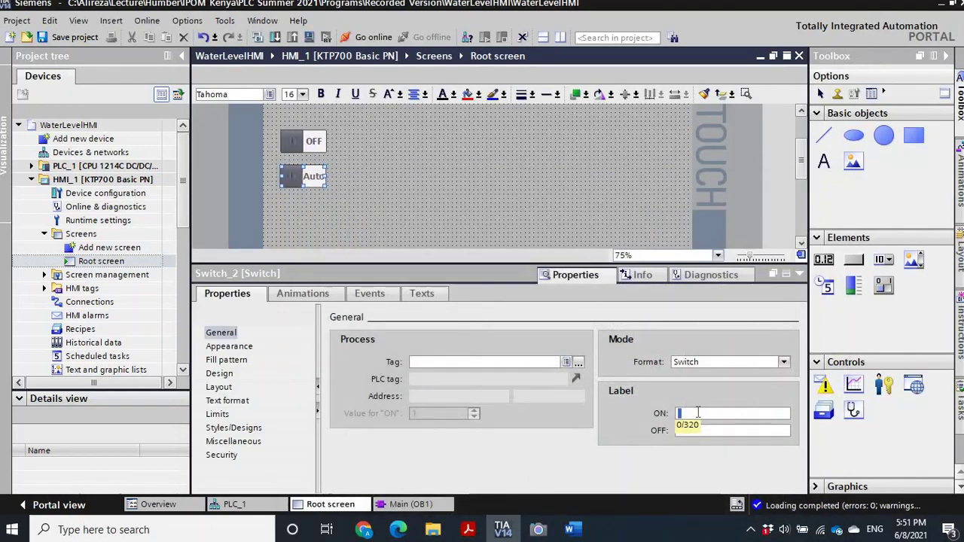
pyautogui.write('Auto')
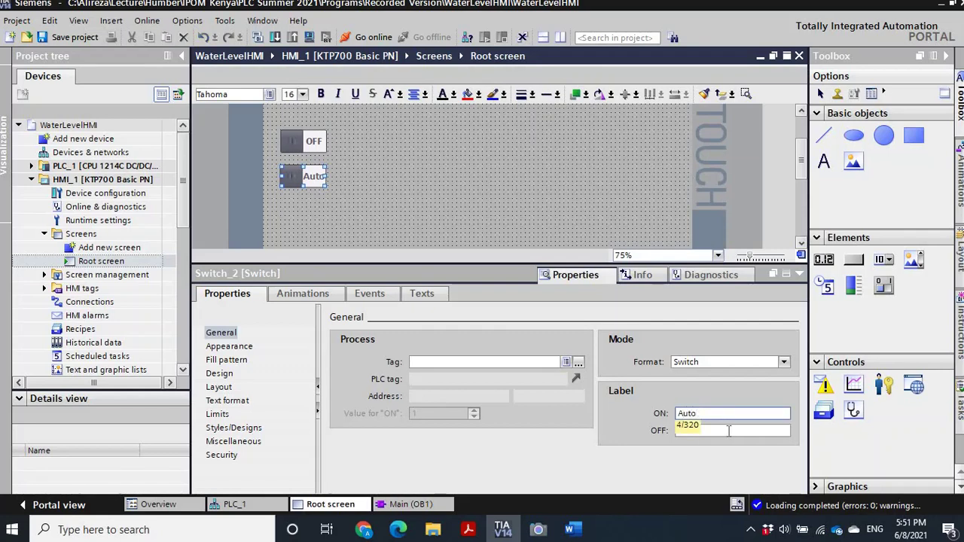
pyautogui.press('BackSpace')
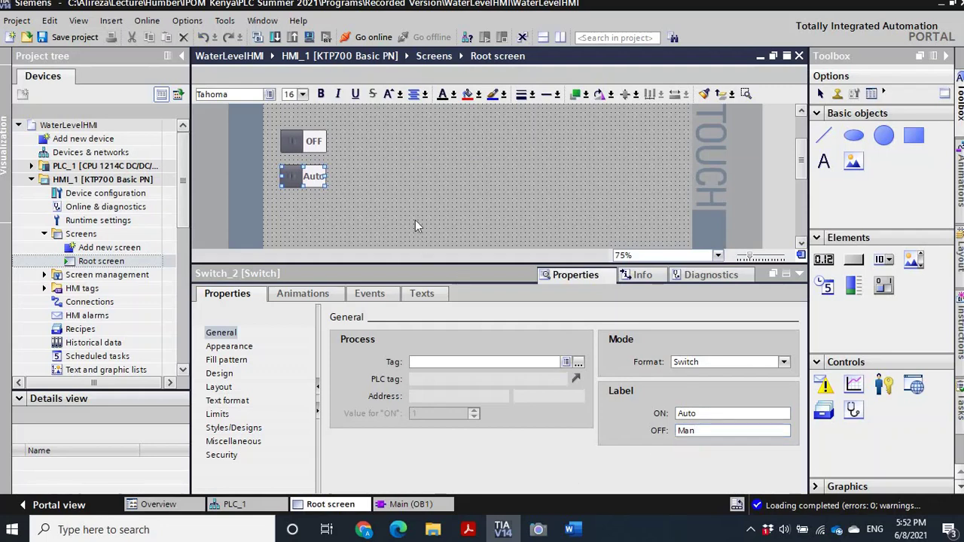
# Add the SetBit system function to the lower switch's Switch ON event.
pyautogui.click(370, 293)
pyautogui.click(239, 360)
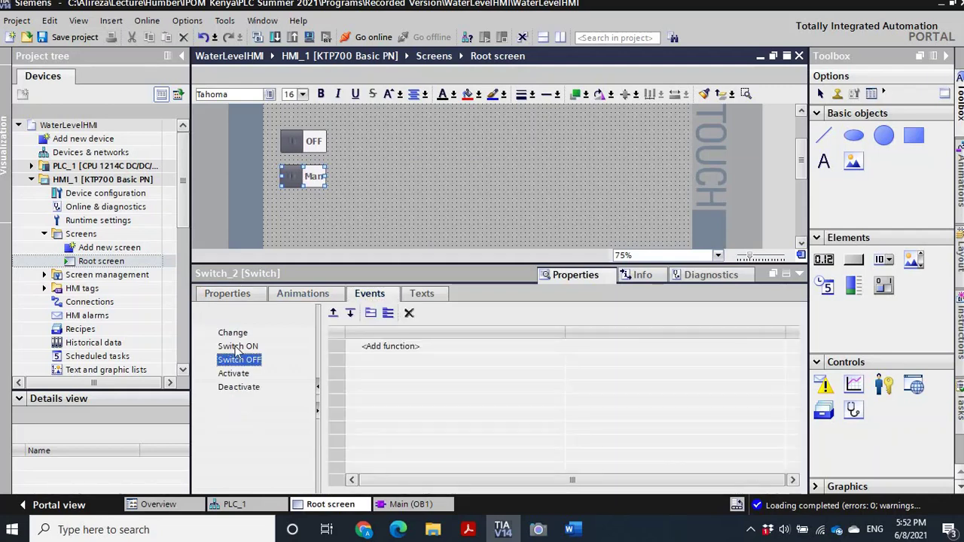
pyautogui.click(237, 346)
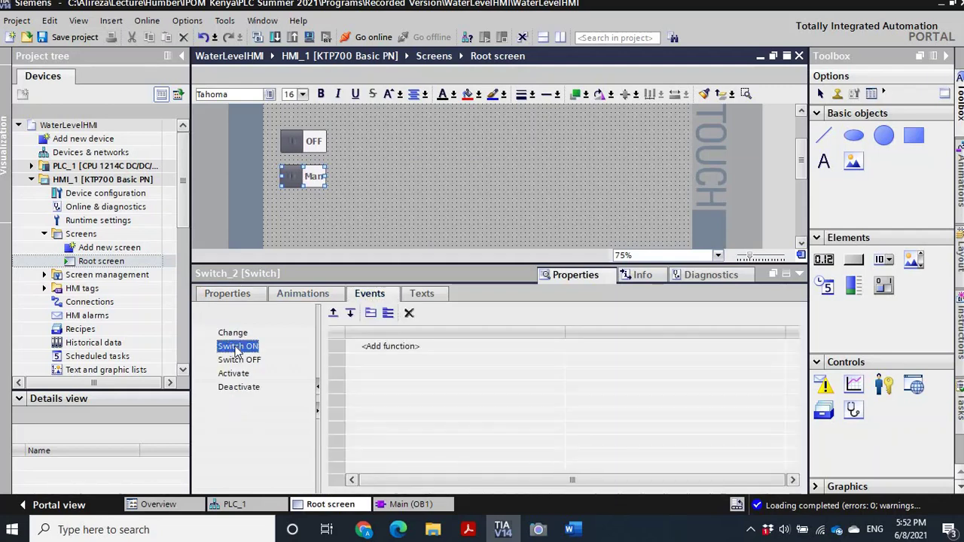
pyautogui.click(475, 345)
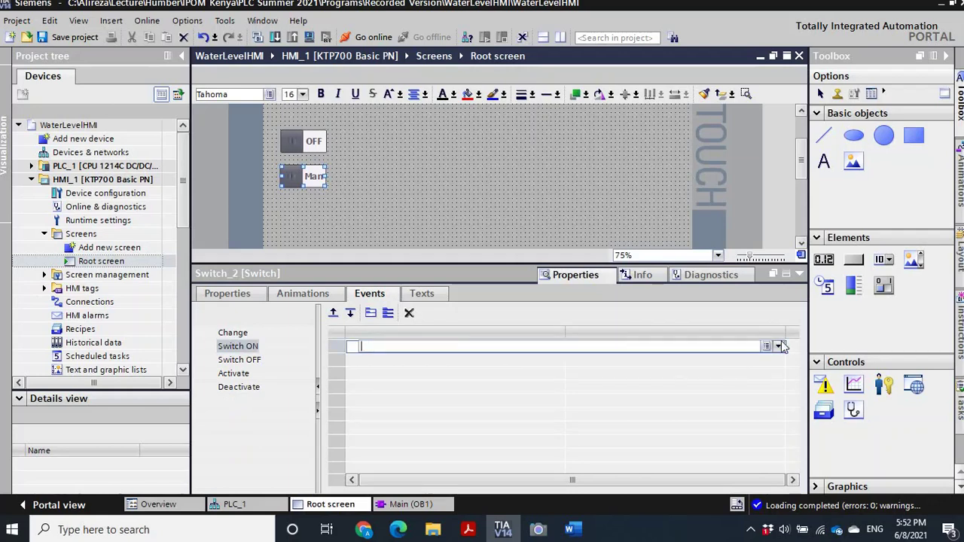
pyautogui.click(780, 346)
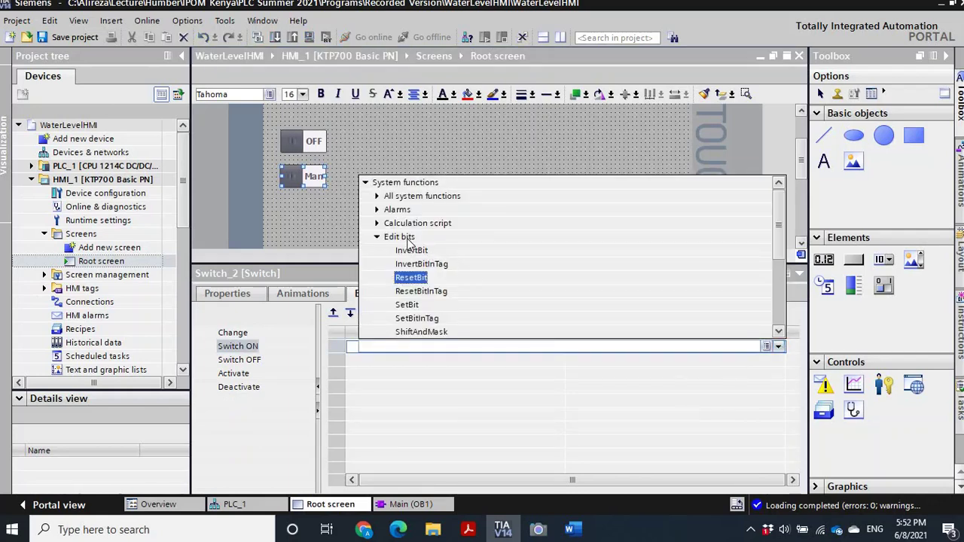
pyautogui.click(411, 306)
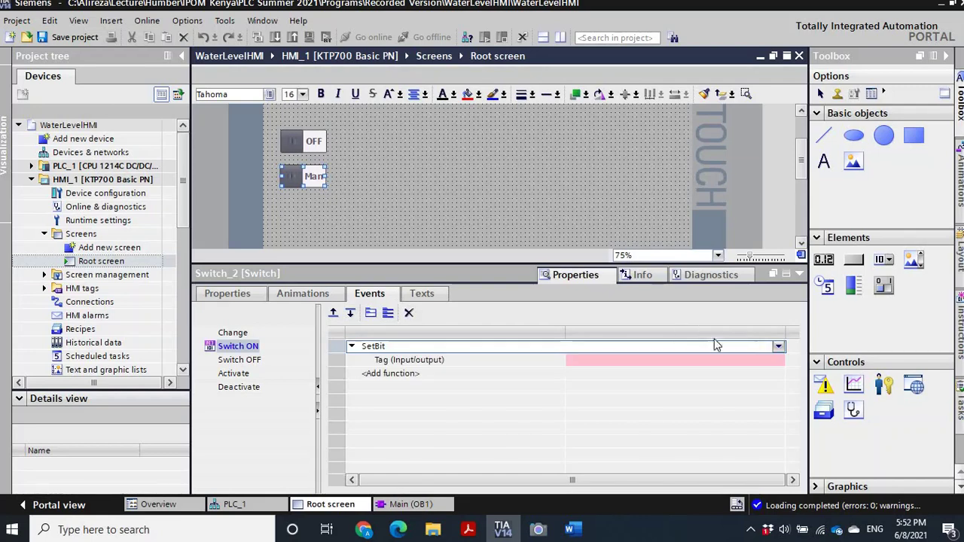
# Assign the PLC tag AutoMan to the SetBit function of the lower switch's Switch ON event.
pyautogui.click(778, 362)
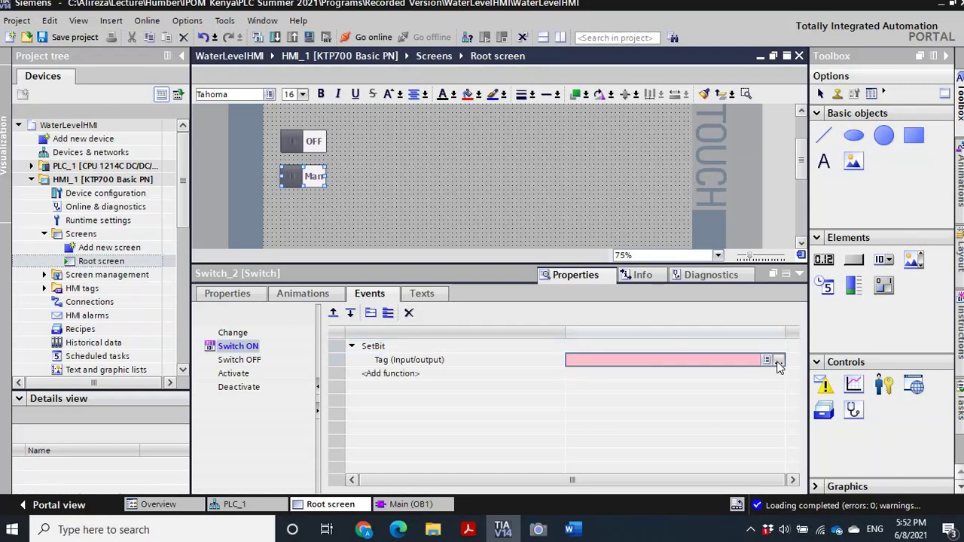
pyautogui.click(778, 362)
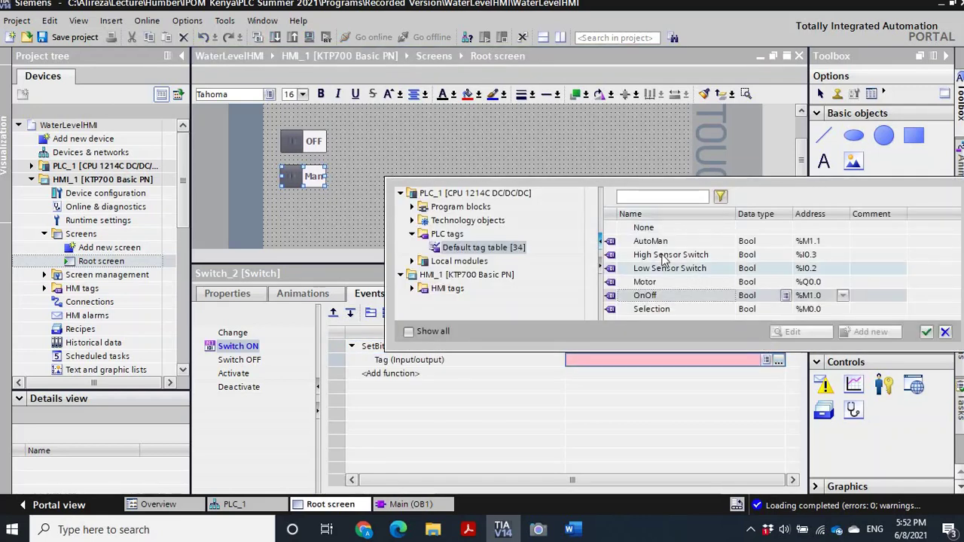
pyautogui.click(654, 247)
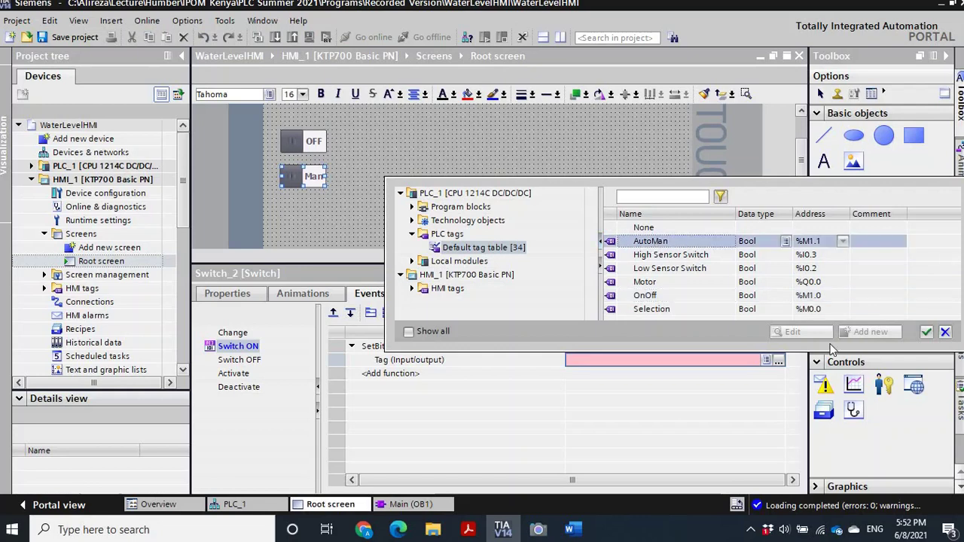
pyautogui.click(926, 332)
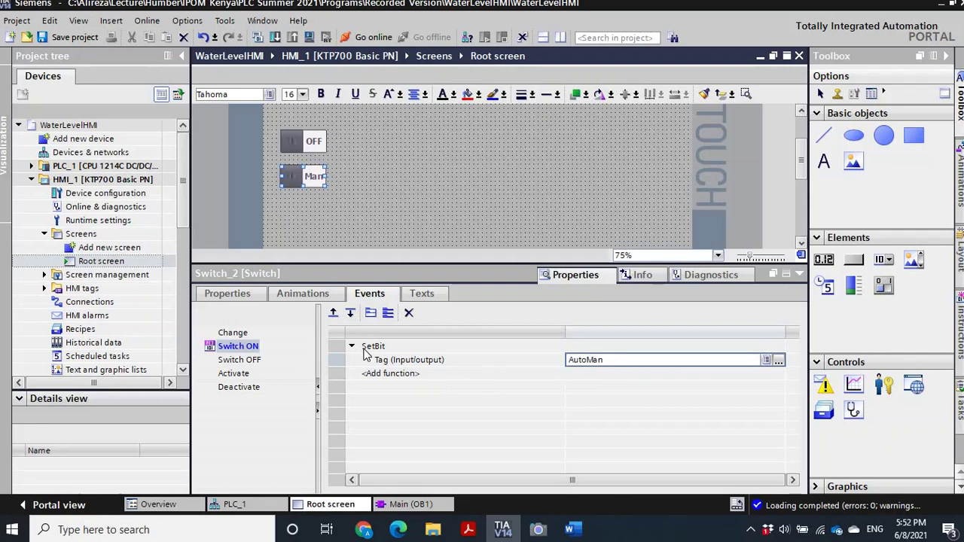
# Add the ResetBit system function to the lower switch's Switch OFF event.
pyautogui.click(237, 363)
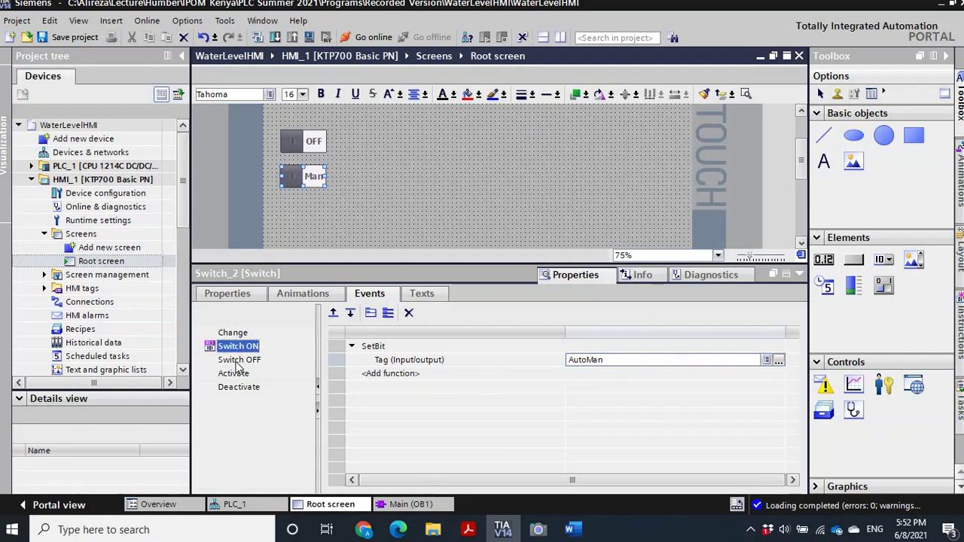
pyautogui.click(238, 361)
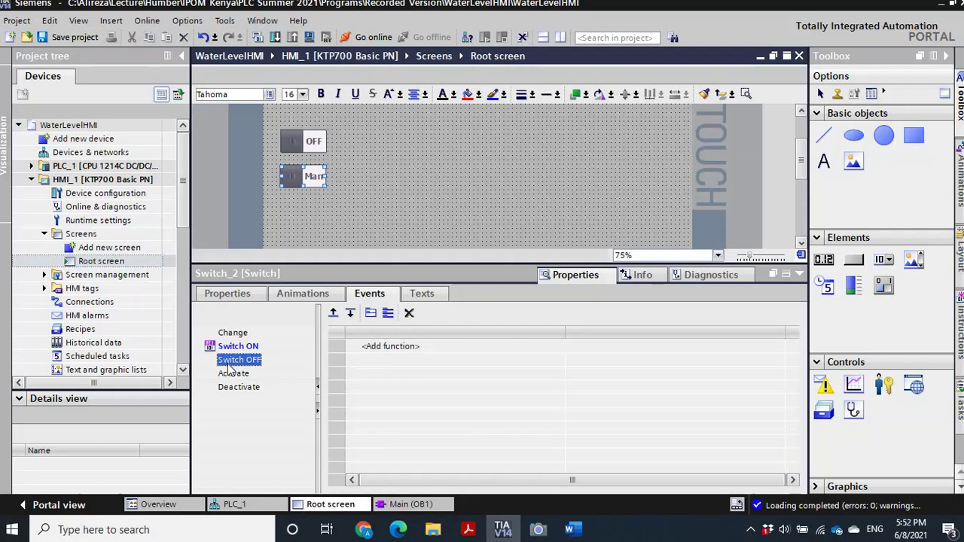
pyautogui.click(410, 348)
pyautogui.click(410, 346)
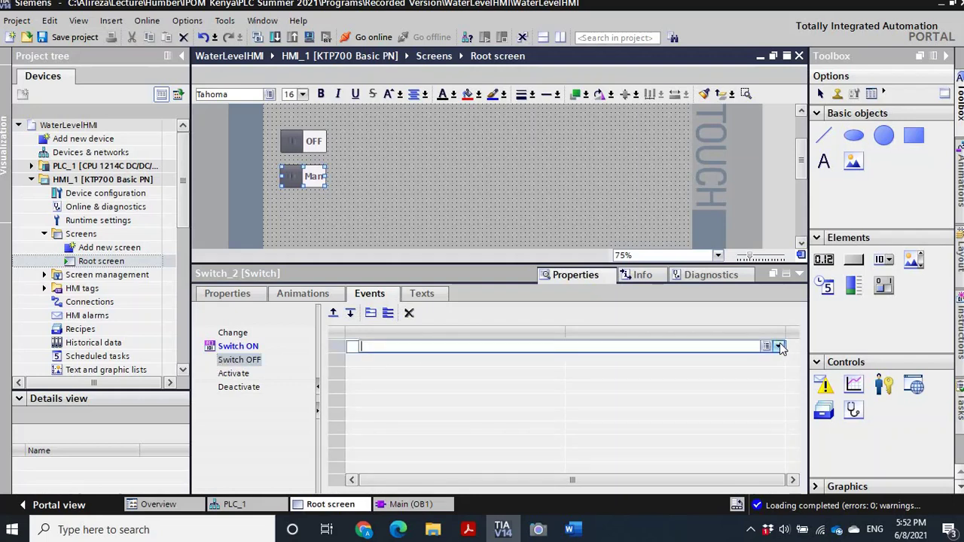
pyautogui.click(779, 347)
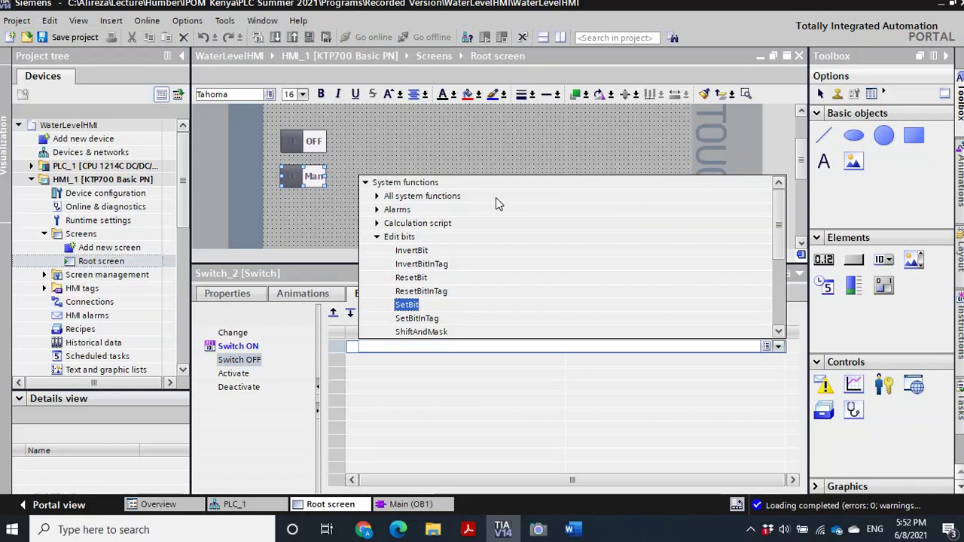
pyautogui.click(413, 277)
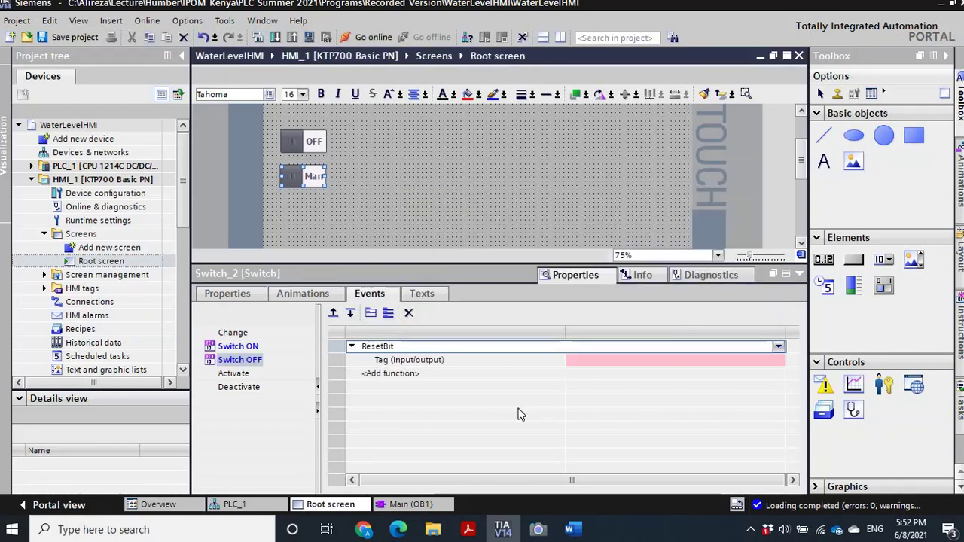
# Assign the PLC tag AutoMan to the ResetBit function of the lower switch's Switch OFF event and deselect the switch.
pyautogui.click(739, 361)
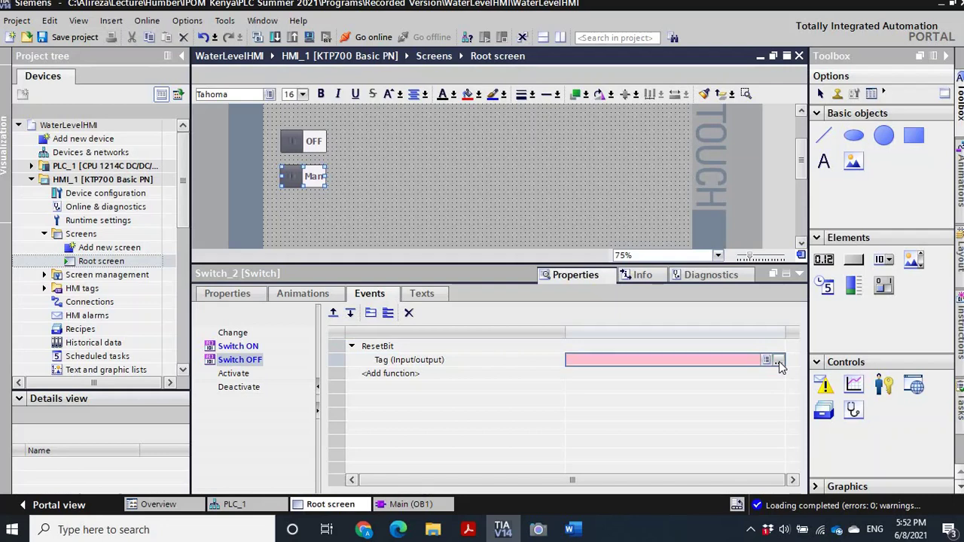
pyautogui.click(779, 361)
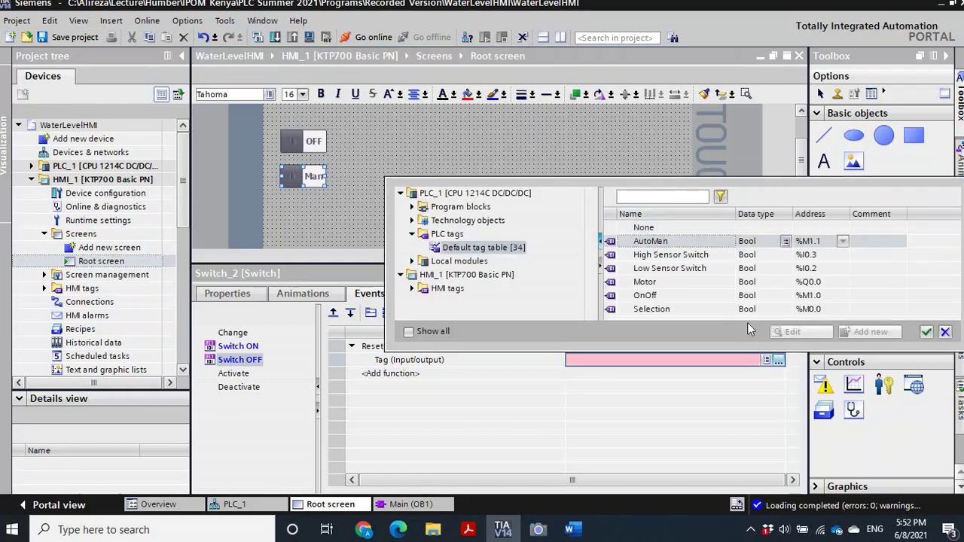
pyautogui.click(669, 241)
pyautogui.click(927, 332)
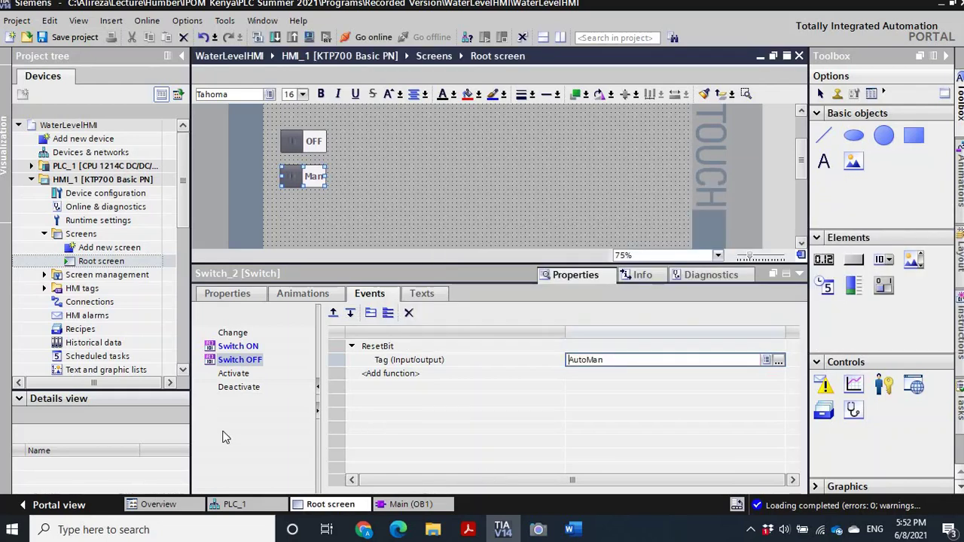
pyautogui.click(240, 360)
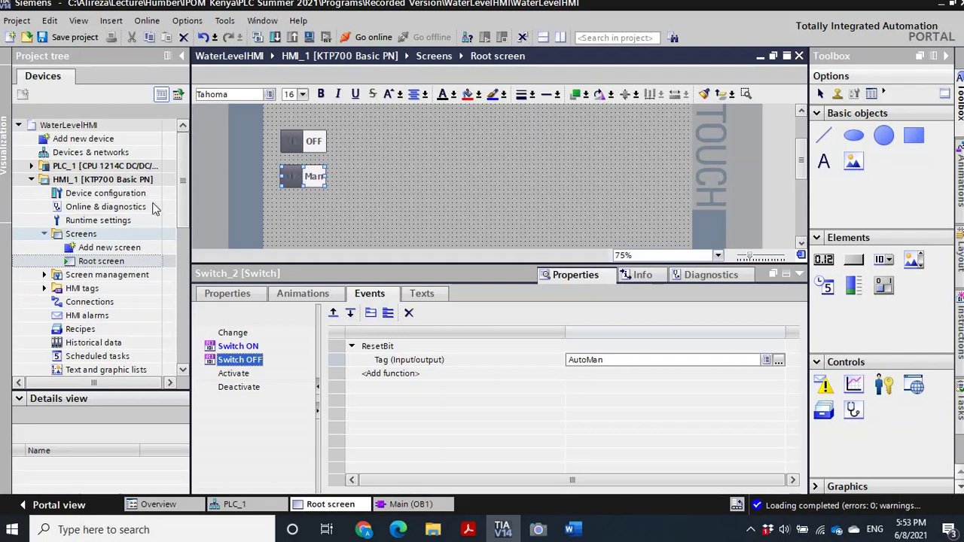
pyautogui.click(502, 179)
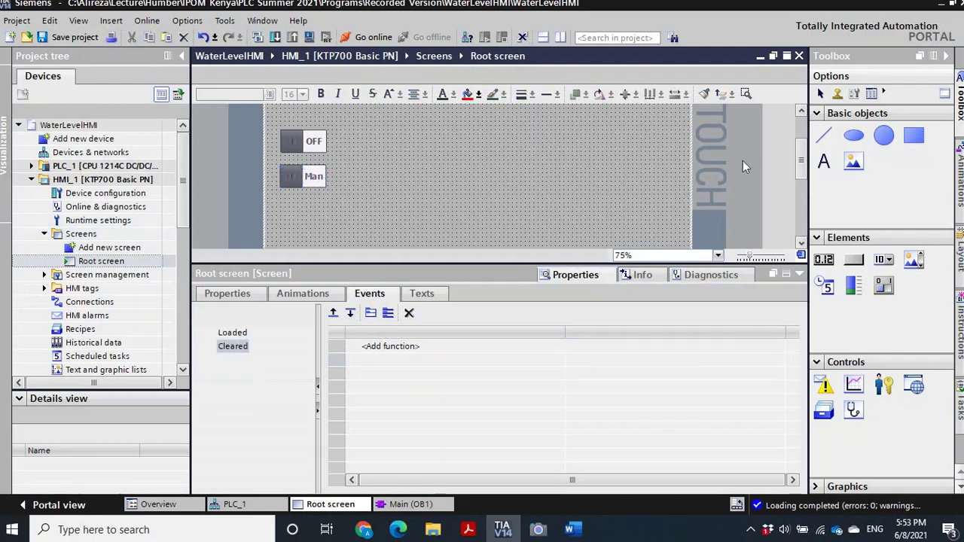
# Consult the Water Tank Level Control HMI layout on page 17 of the lecture PDF in Acrobat Reader, and return to TIA Portal.
pyautogui.click(474, 531)
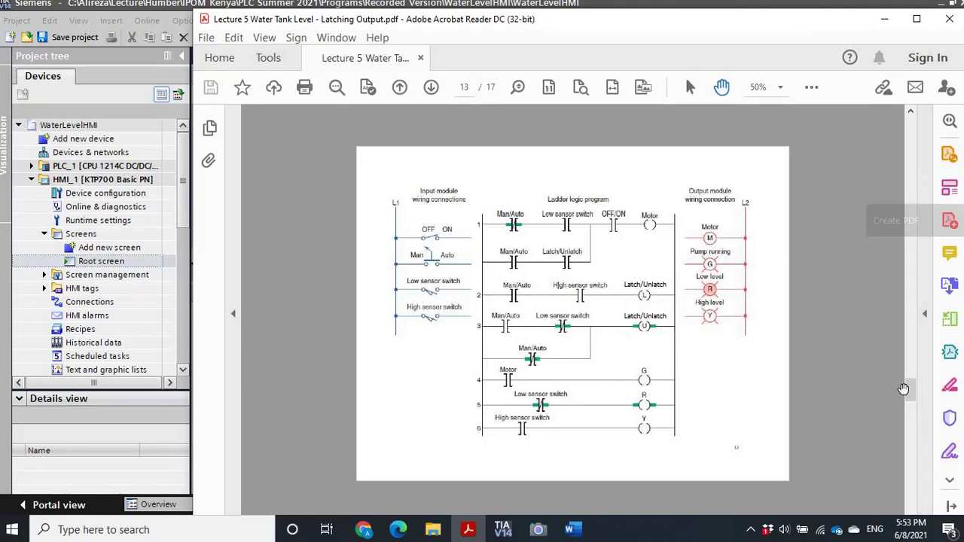
pyautogui.moveTo(904, 389); pyautogui.dragTo(909, 507)
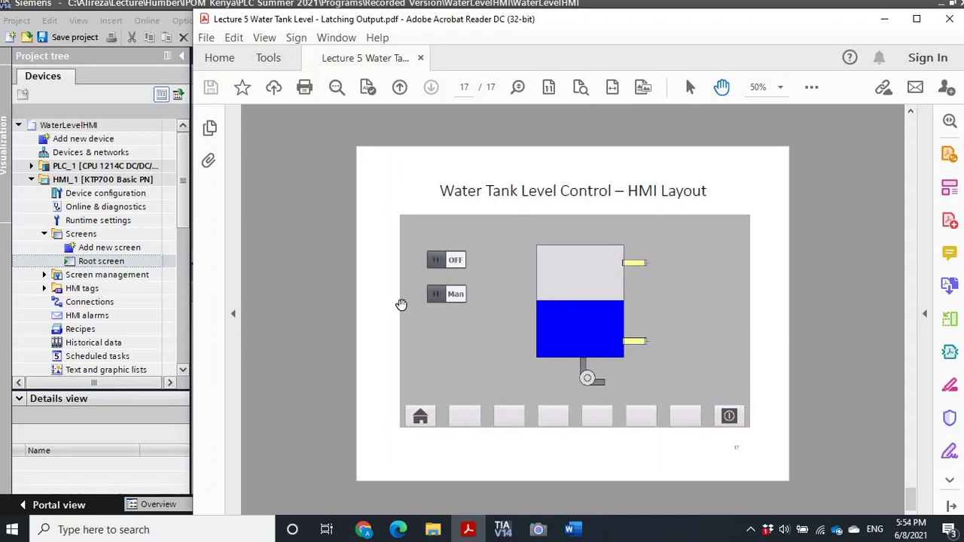
pyautogui.moveTo(400, 532)
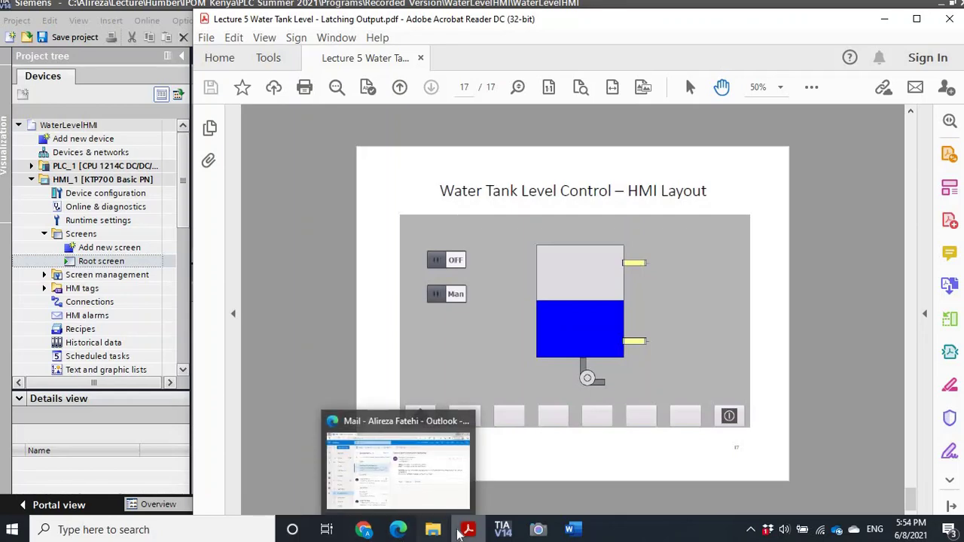
pyautogui.moveTo(502, 531)
pyautogui.click(493, 470)
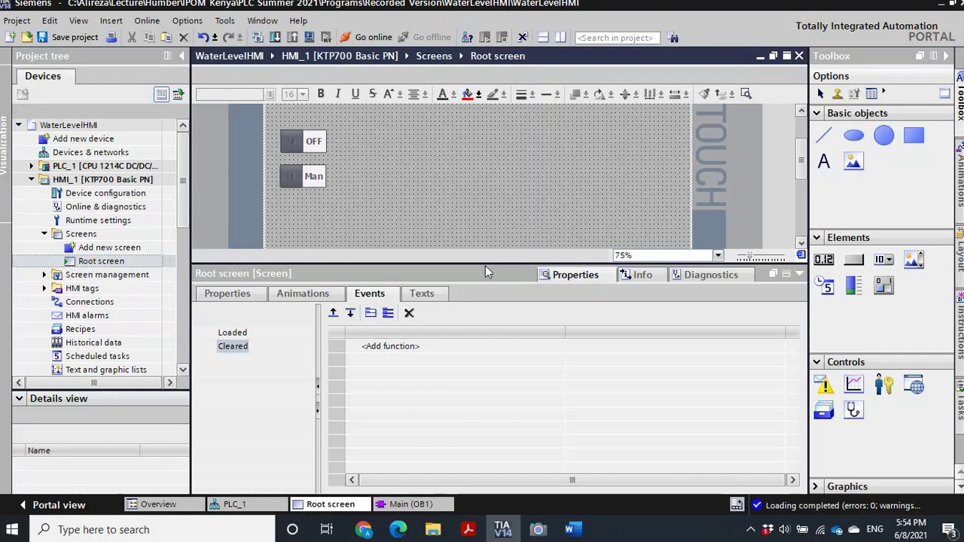
# Draw an upright rectangle for the water tank near the top centre of the root screen, beside the two switches.
pyautogui.moveTo(480, 342); pyautogui.dragTo(479, 354)
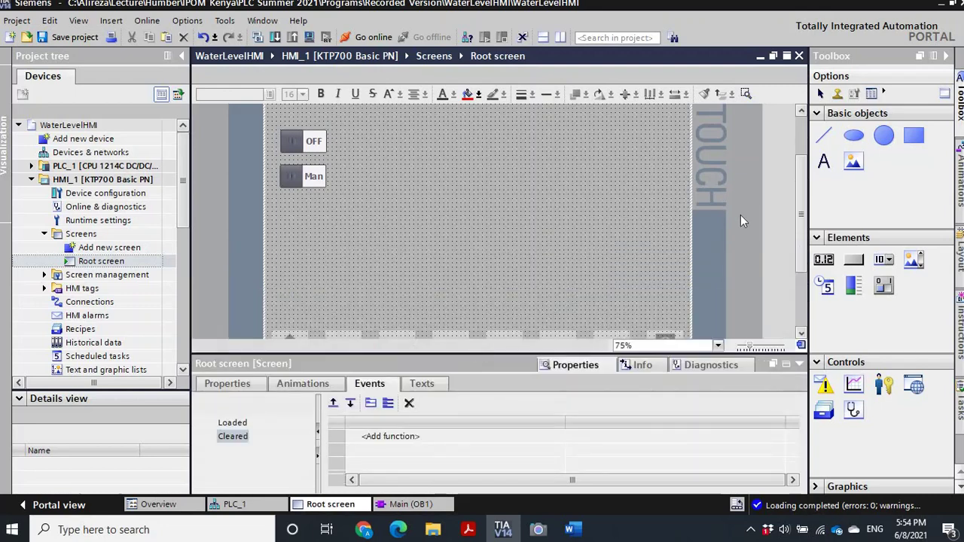
pyautogui.click(801, 111)
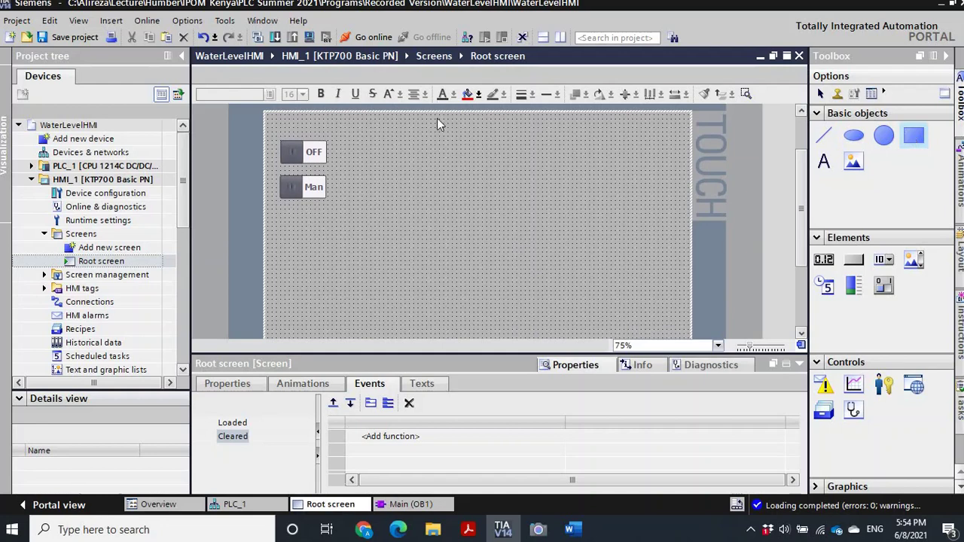
pyautogui.moveTo(408, 121)
pyautogui.mouseDown()
pyautogui.moveTo(480, 192)
pyautogui.moveTo(539, 193)
pyautogui.moveTo(524, 235)
pyautogui.moveTo(502, 238)
pyautogui.moveTo(518, 247)
pyautogui.moveTo(514, 268)
pyautogui.moveTo(518, 251)
pyautogui.mouseUp()
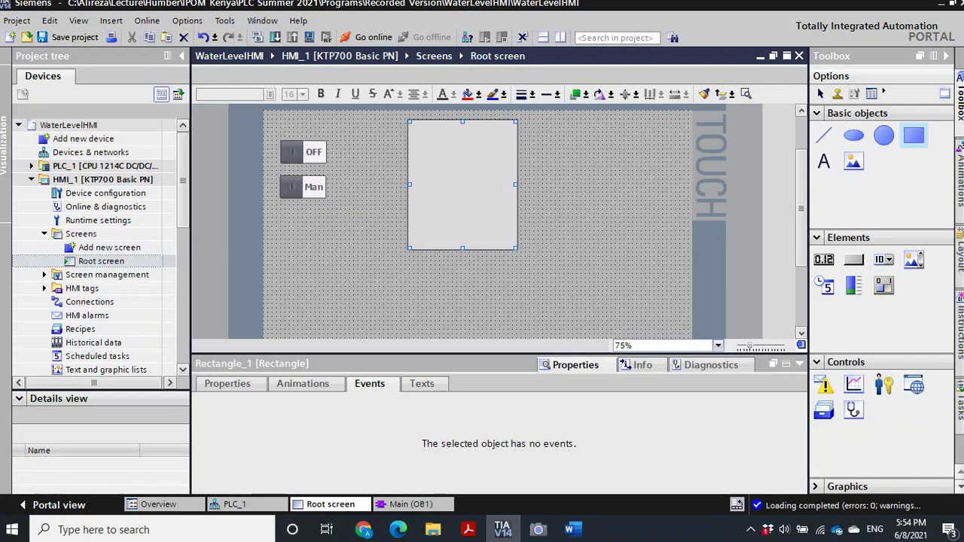
# Draw a second rectangle covering the lower half of the tank, spanning its full width, and adjust it to the tank's base.
pyautogui.click(913, 135)
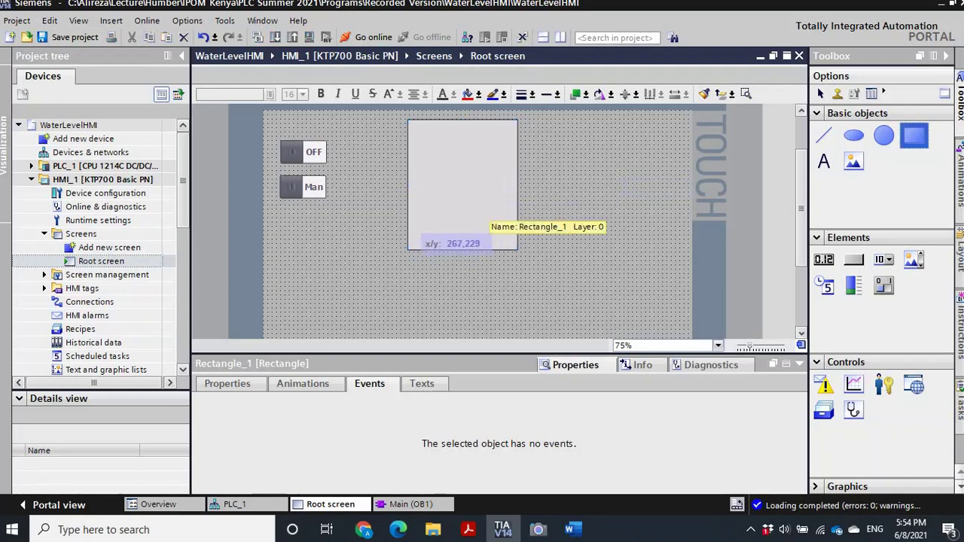
pyautogui.click(416, 241)
pyautogui.moveTo(410, 236); pyautogui.dragTo(462, 187)
pyautogui.moveTo(462, 238); pyautogui.dragTo(463, 247)
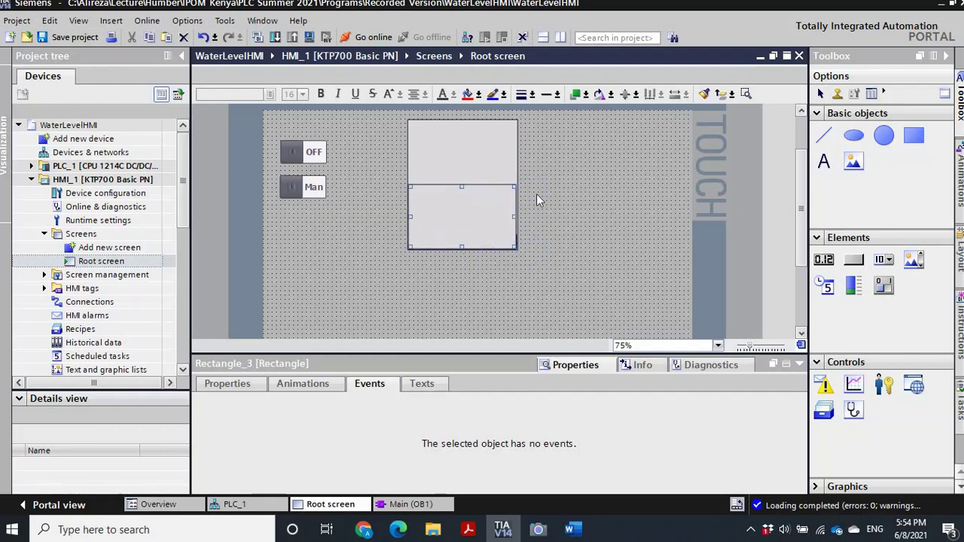
# Draw a third rectangle in the tank's upper half, from just below the tank's top edge to the lower rectangle.
pyautogui.click(914, 135)
pyautogui.moveTo(408, 128); pyautogui.dragTo(518, 186)
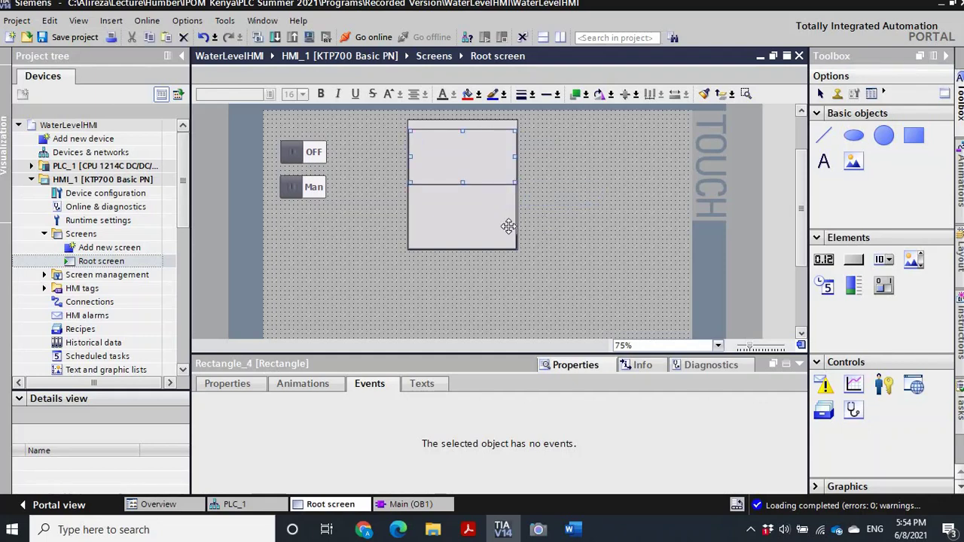
pyautogui.click(556, 164)
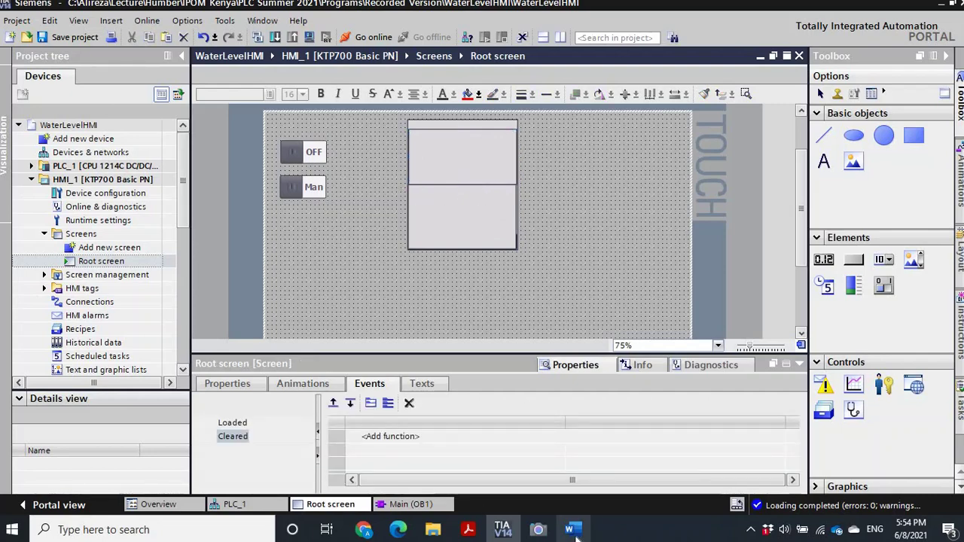
# Examine the level sensor symbol beside the tank in the Acrobat Reader lecture PDF at 150%, and return to TIA Portal.
pyautogui.moveTo(471, 532)
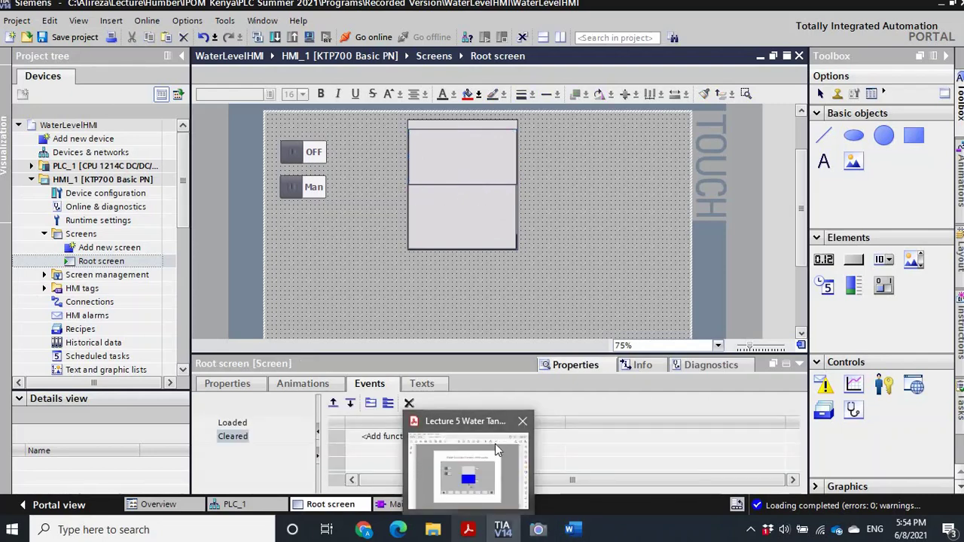
pyautogui.click(491, 476)
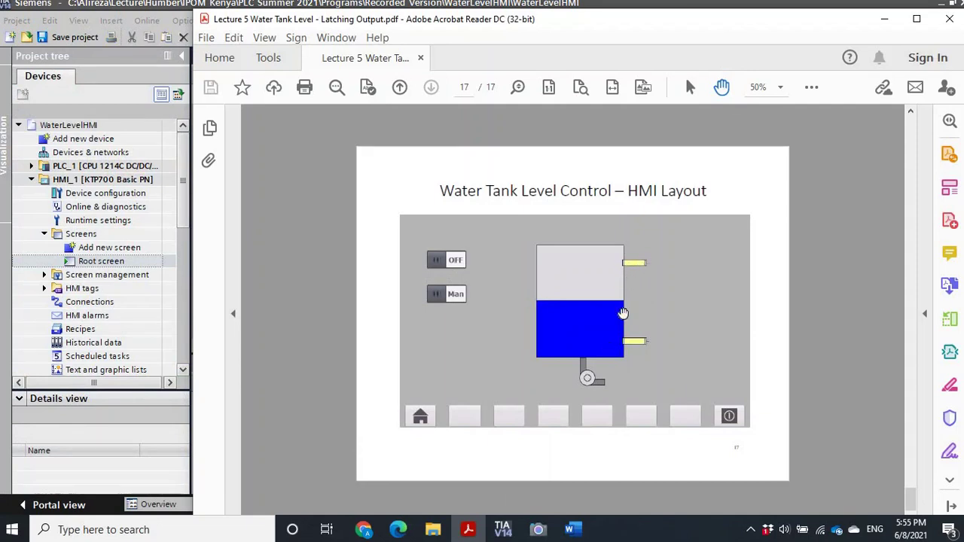
pyautogui.click(779, 88)
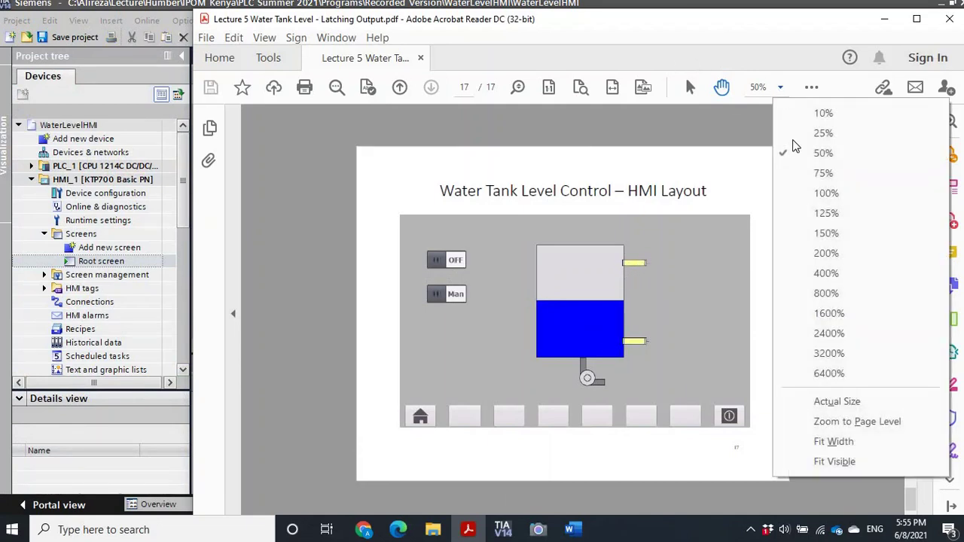
pyautogui.click(823, 238)
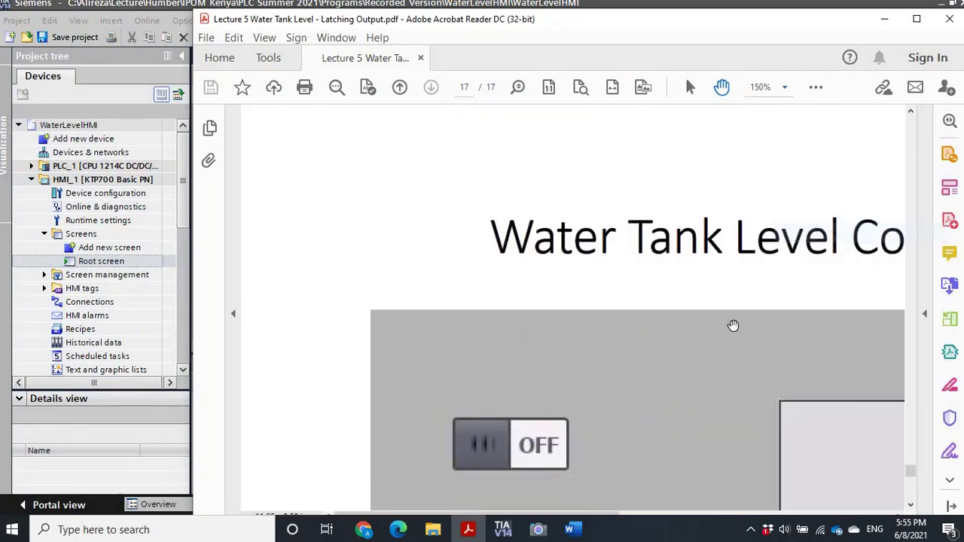
pyautogui.moveTo(665, 459); pyautogui.dragTo(369, 387)
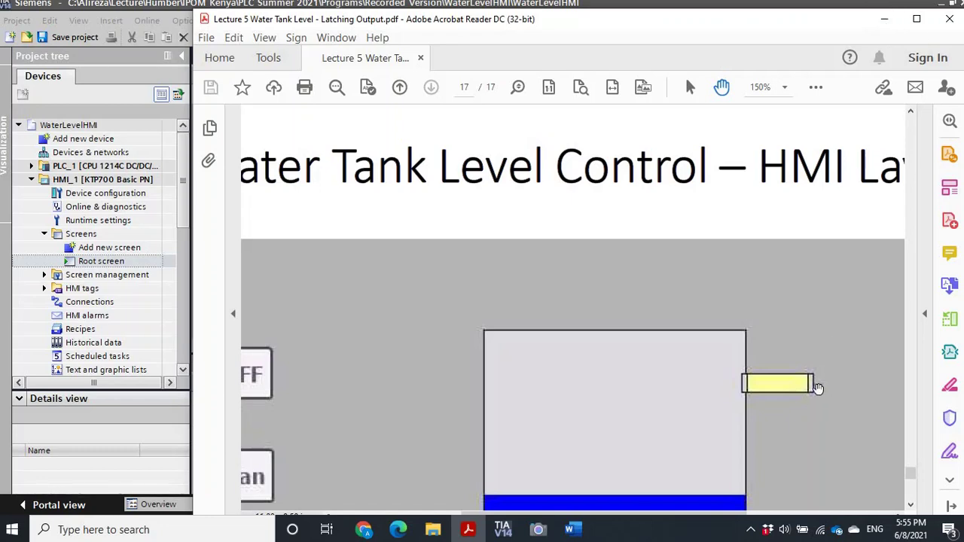
pyautogui.click(885, 21)
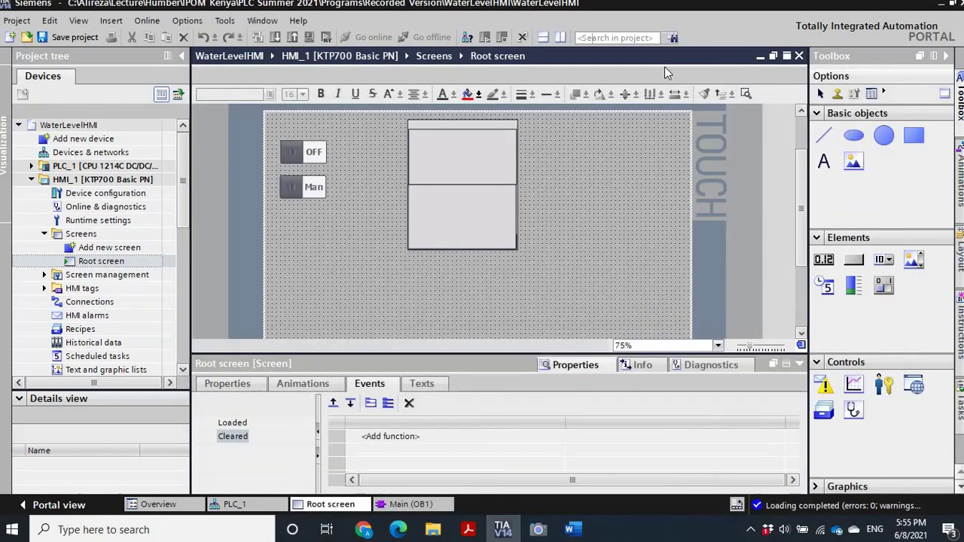
# Draw a small horizontal rectangle about 45 by 16 just outside the tank's right edge near its top, as the level sensor body, at 100% zoom.
pyautogui.click(717, 346)
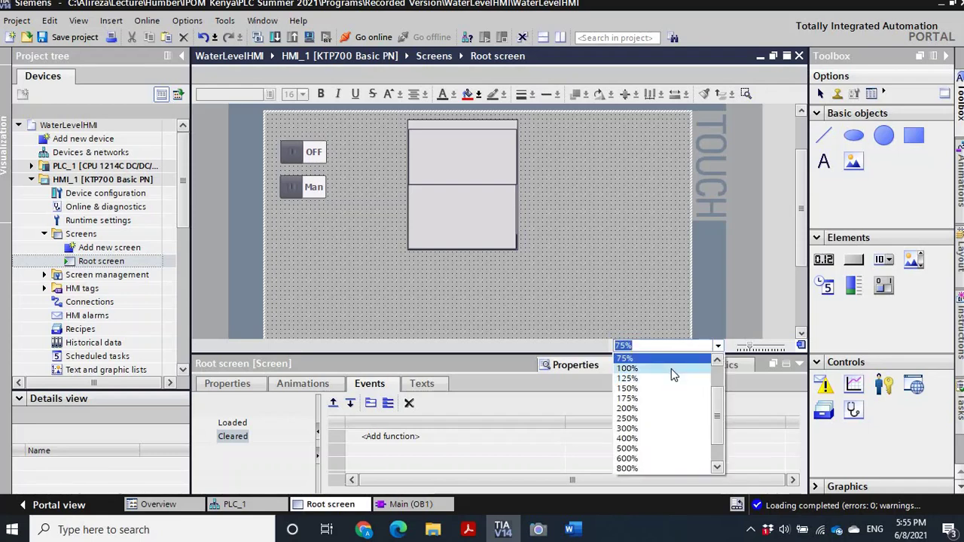
pyautogui.click(673, 369)
pyautogui.scroll(3, 805, 124)
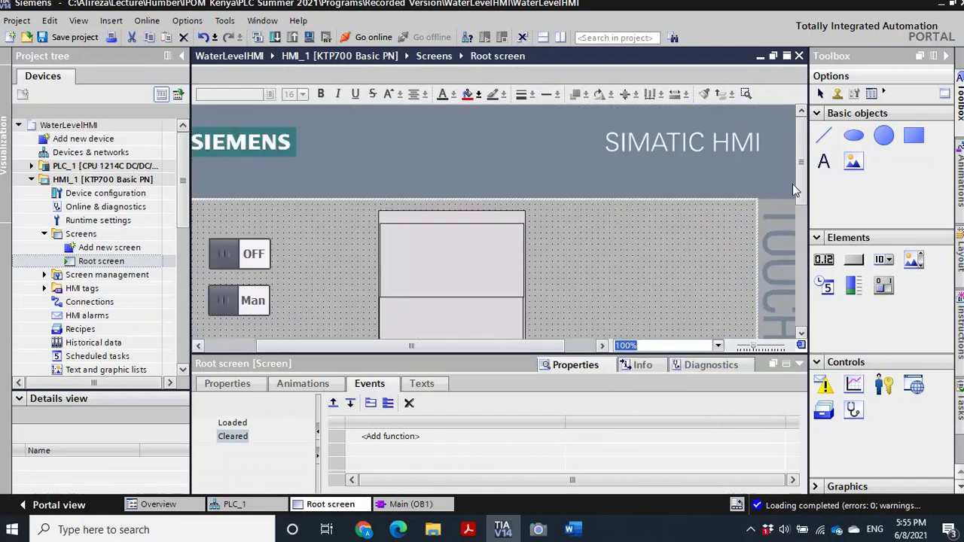
pyautogui.scroll(-1, 801, 190)
pyautogui.scroll(-1, 803, 192)
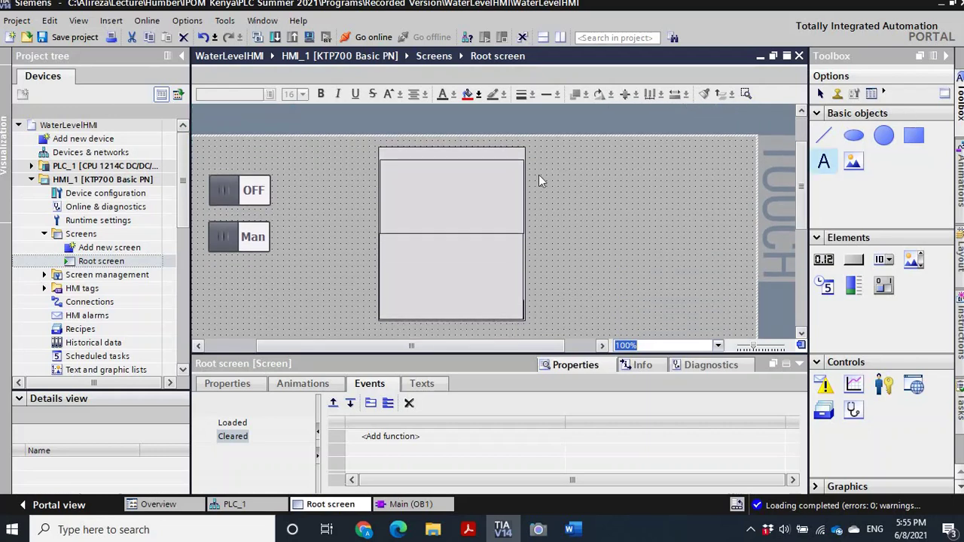
pyautogui.click(914, 135)
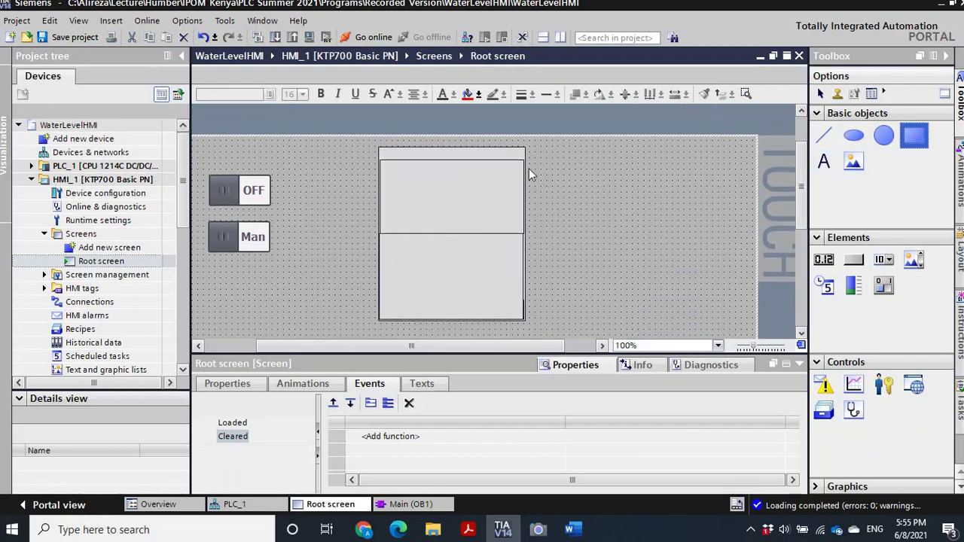
pyautogui.moveTo(528, 168); pyautogui.dragTo(557, 175)
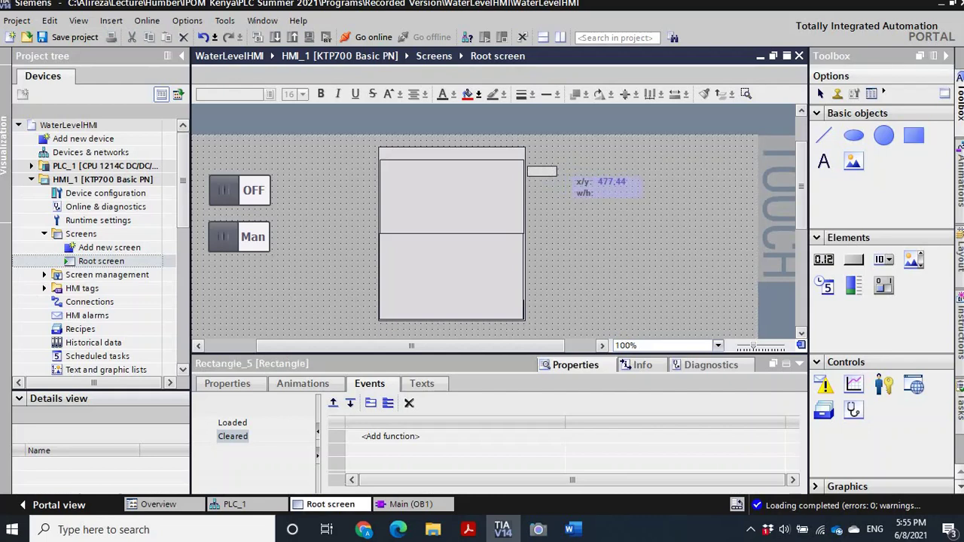
pyautogui.click(557, 172)
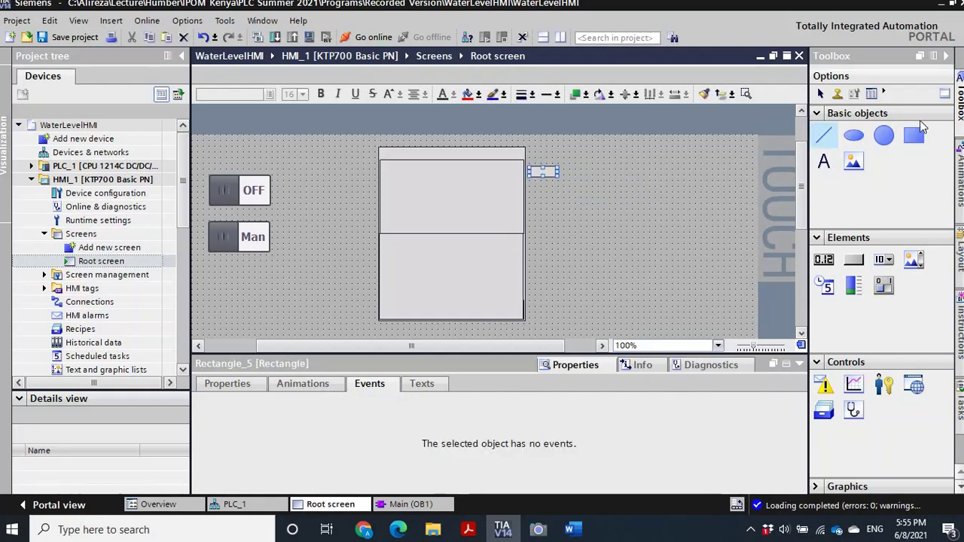
# Draw a second rectangle about 45 by 16 and place it end to end with the sensor body, on the side away from the tank.
pyautogui.click(916, 136)
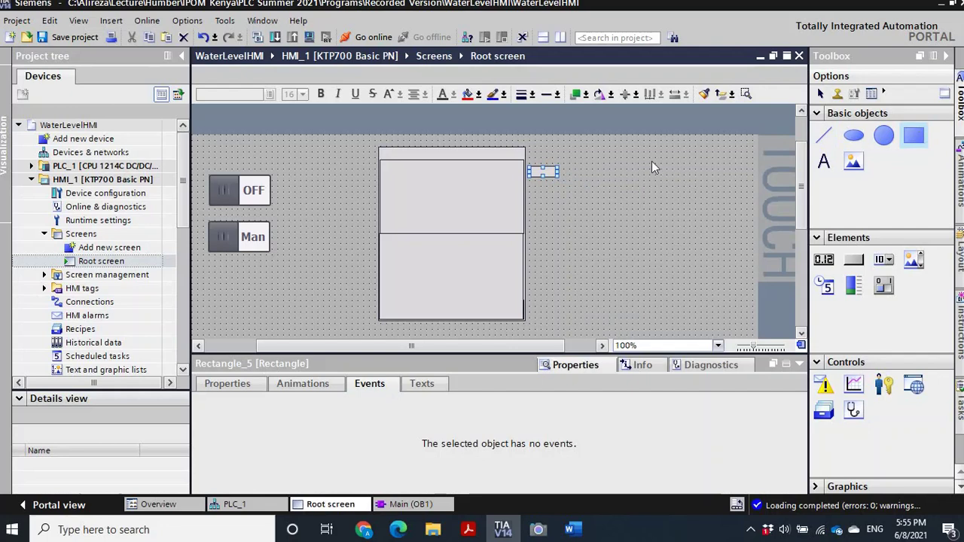
pyautogui.moveTo(530, 168)
pyautogui.mouseDown()
pyautogui.moveTo(571, 173)
pyautogui.moveTo(564, 186)
pyautogui.moveTo(577, 175)
pyautogui.mouseUp()
pyautogui.moveTo(576, 178); pyautogui.dragTo(577, 177)
pyautogui.click(569, 185)
pyautogui.click(569, 171)
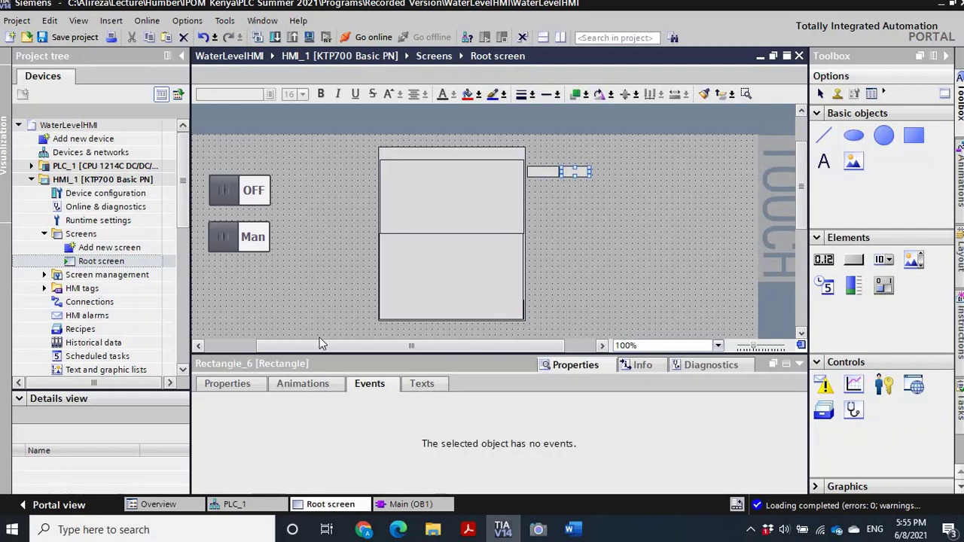
# Narrow the outer sensor rectangle by setting its width to 10 in its layout properties.
pyautogui.click(231, 383)
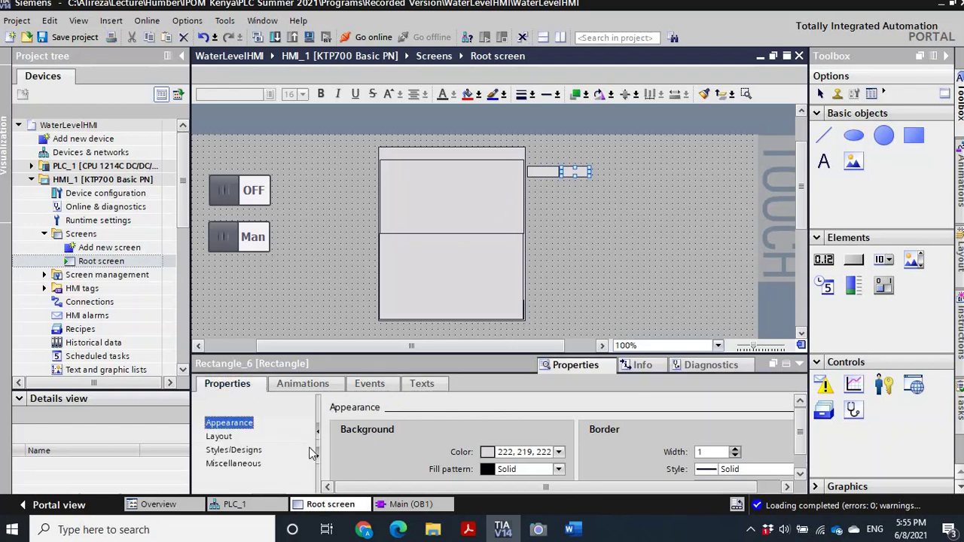
pyautogui.click(220, 437)
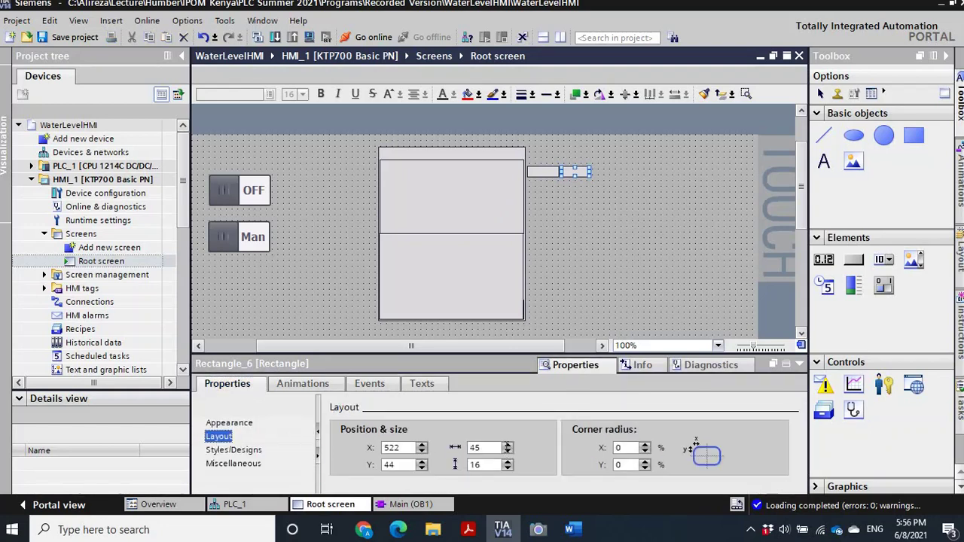
pyautogui.click(507, 451)
pyautogui.click(507, 451)
pyautogui.write('33')
pyautogui.press('Return')
pyautogui.write('10')
pyautogui.press('Return')
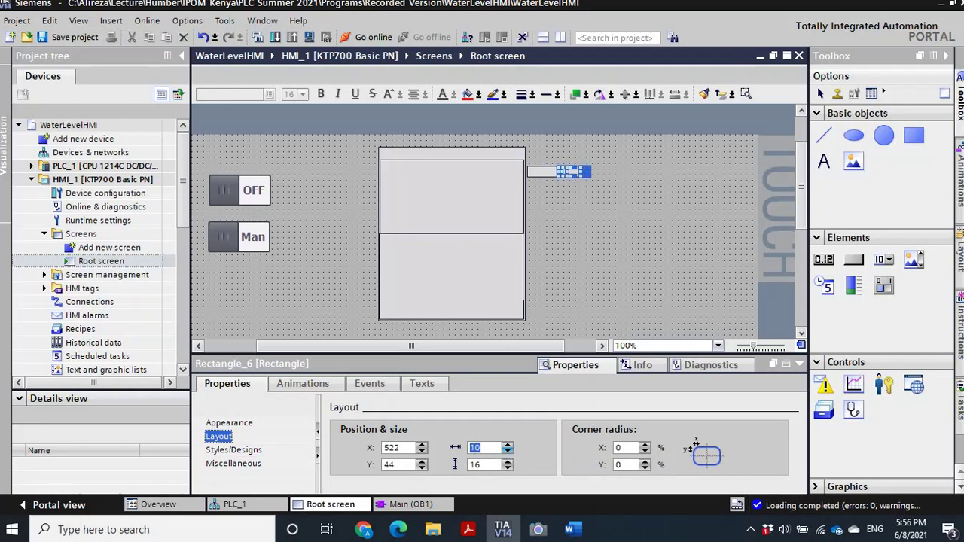
pyautogui.click(559, 211)
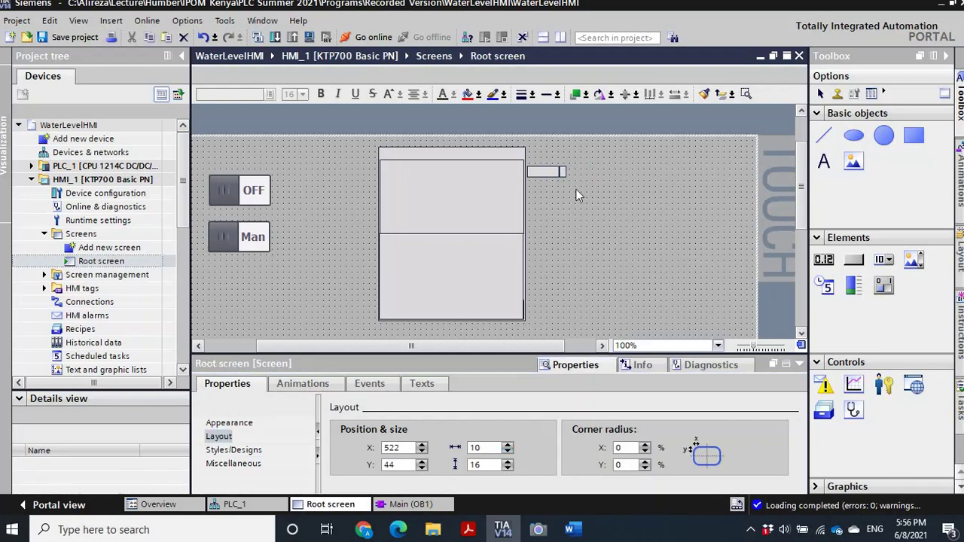
# Refine the outer sensor rectangle as an end cap with a width of 7 and an X position of 521.
pyautogui.click(562, 172)
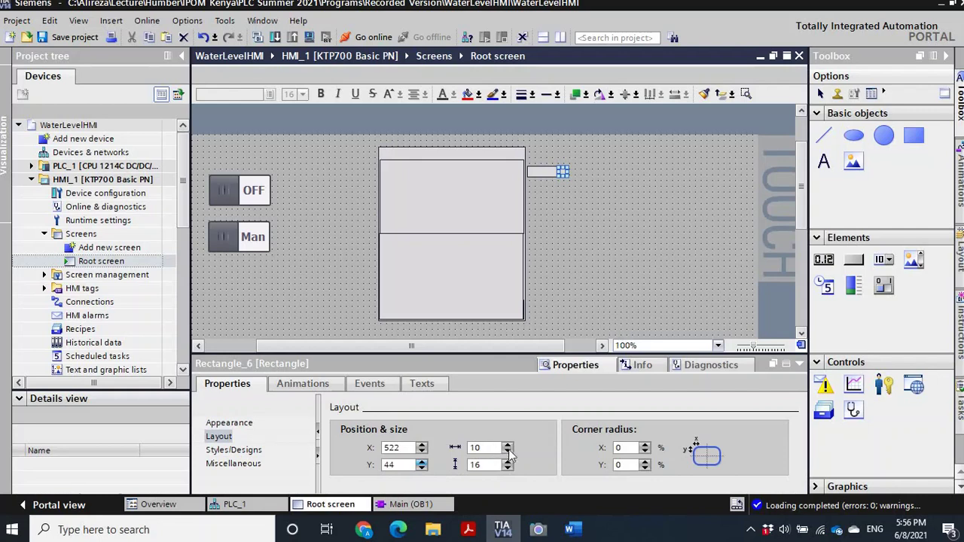
pyautogui.doubleClick(508, 455)
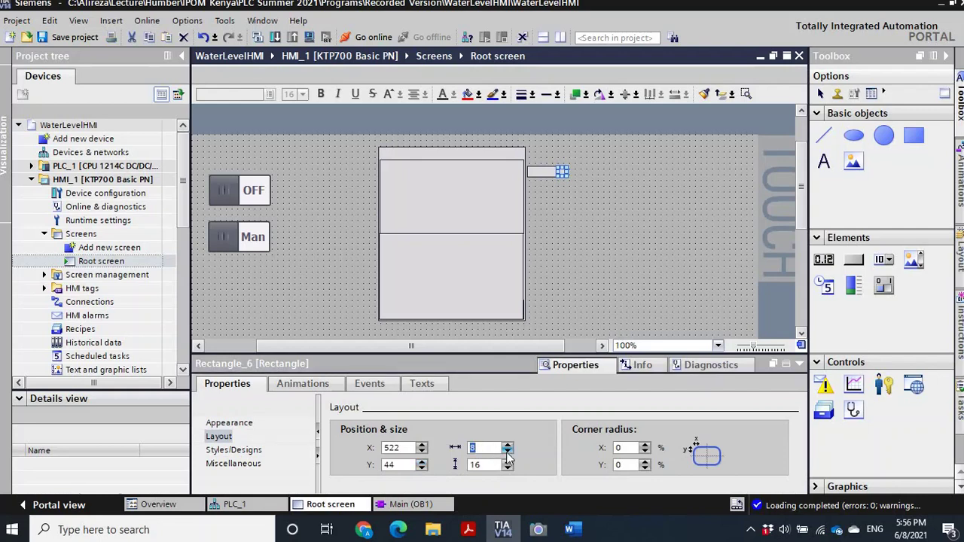
pyautogui.click(569, 181)
pyautogui.click(561, 175)
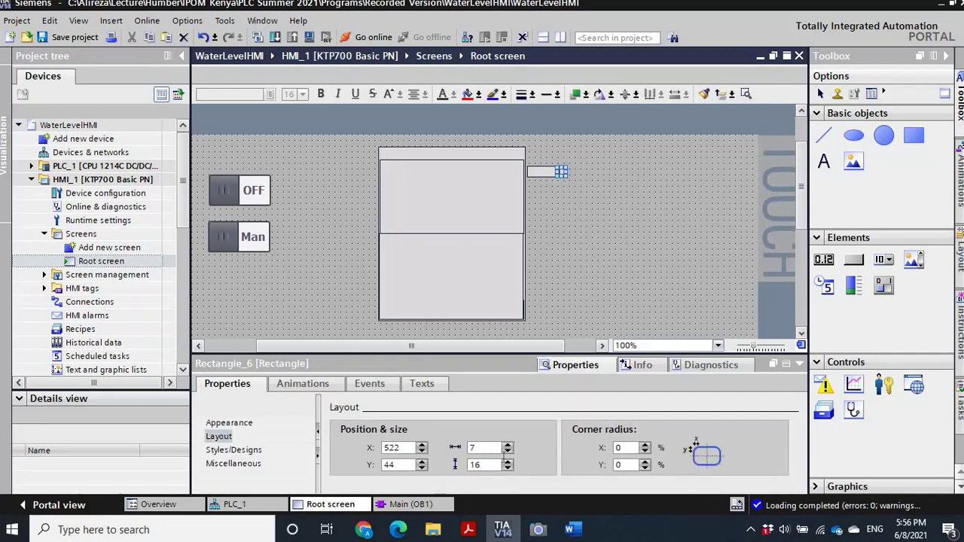
pyautogui.click(422, 452)
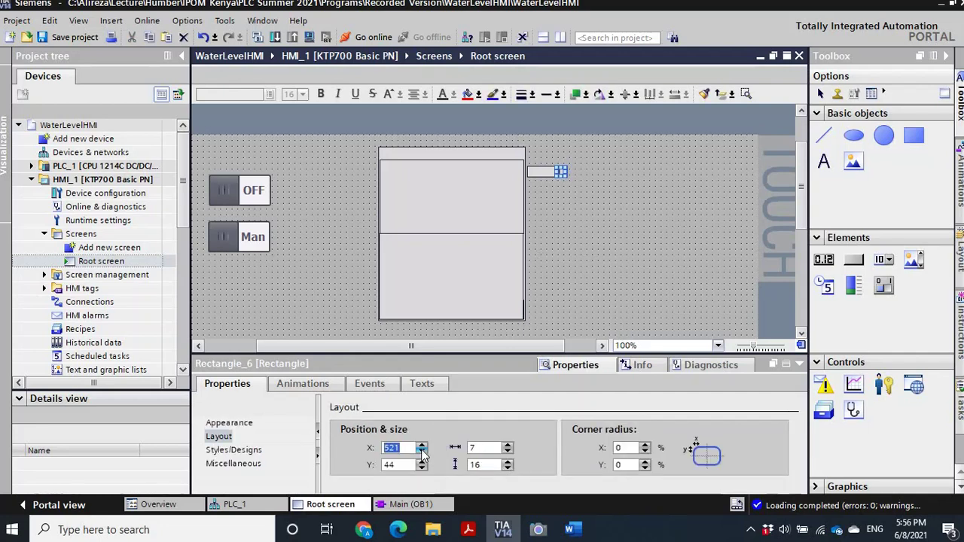
pyautogui.click(557, 239)
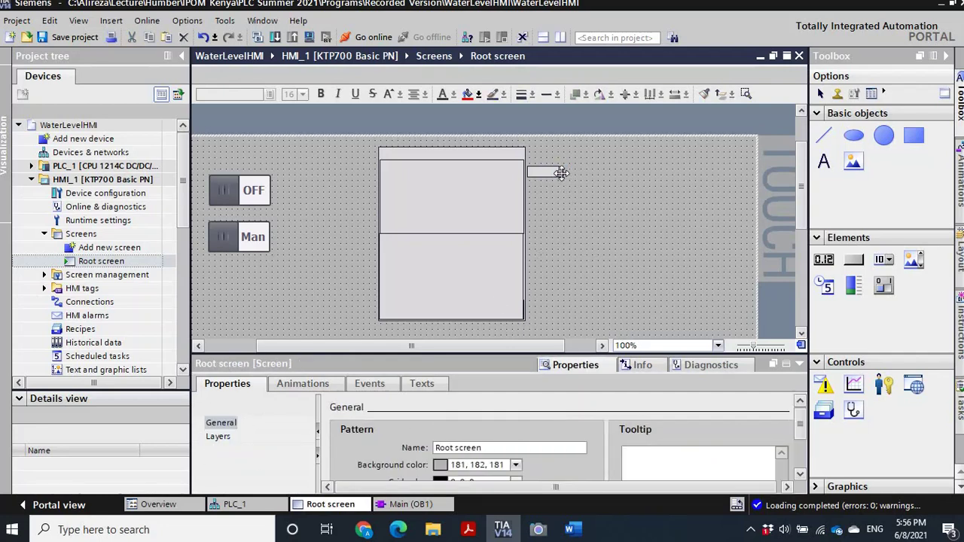
# Place a copy of the end cap over the tank's edge at X 466, and shift the sensor body to X 471 together with its outer cap.
pyautogui.click(561, 173)
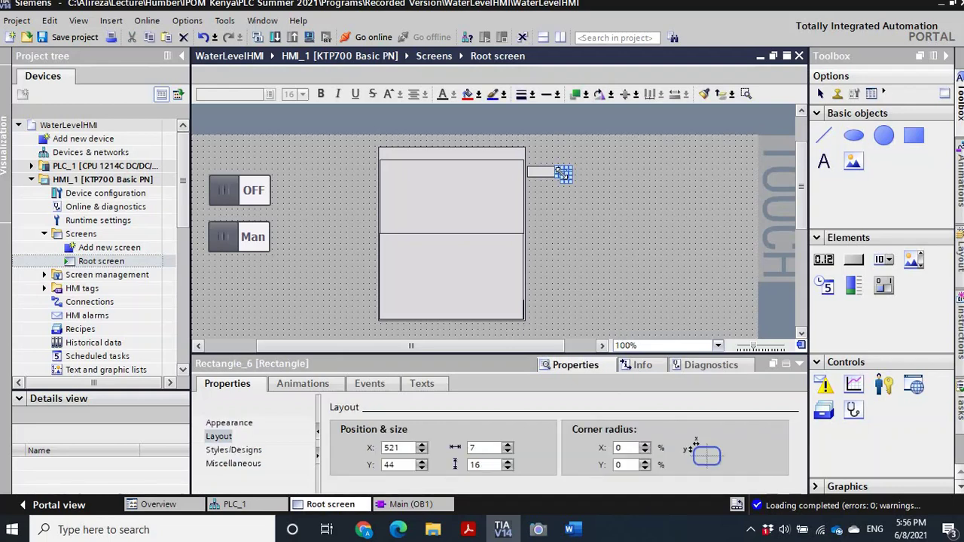
pyautogui.moveTo(565, 175); pyautogui.dragTo(519, 174)
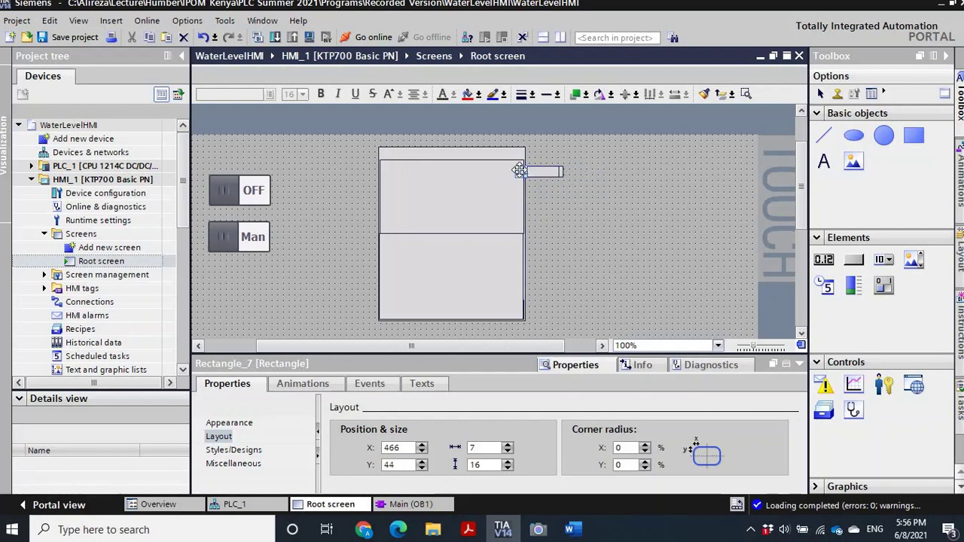
pyautogui.click(576, 164)
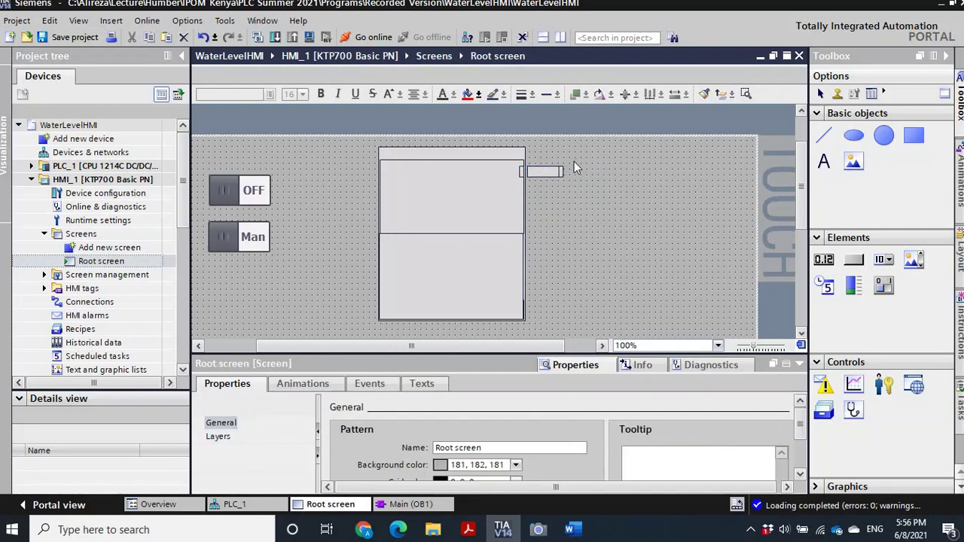
pyautogui.click(526, 180)
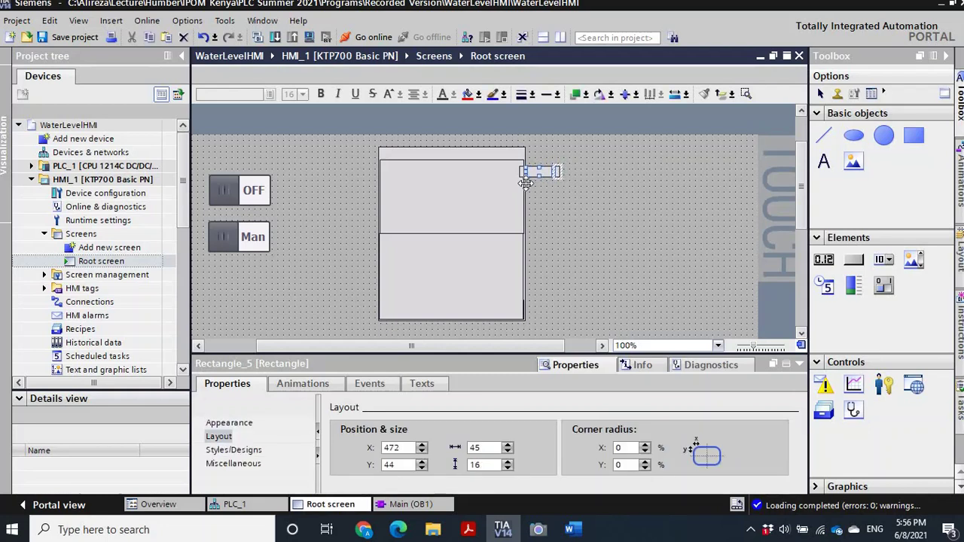
pyautogui.press('Left')
pyautogui.click(542, 189)
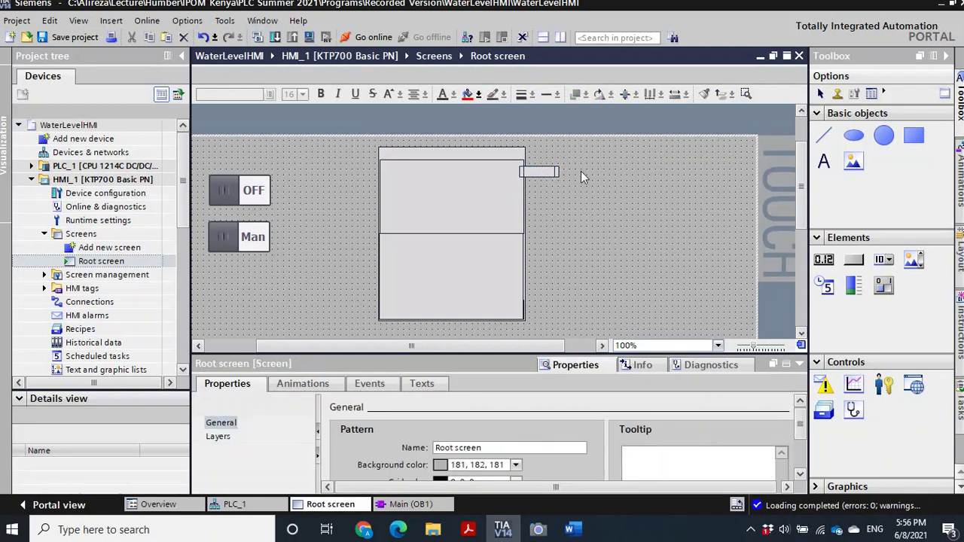
# Draw a line about 15 long extending outward from the middle of the outer end cap, and level it by reducing its height to 0.
pyautogui.click(825, 135)
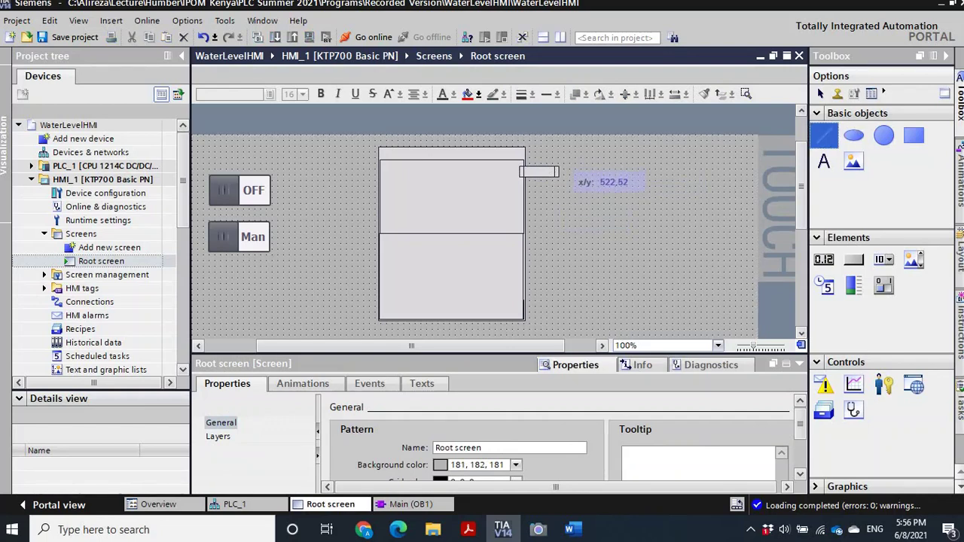
pyautogui.click(559, 172)
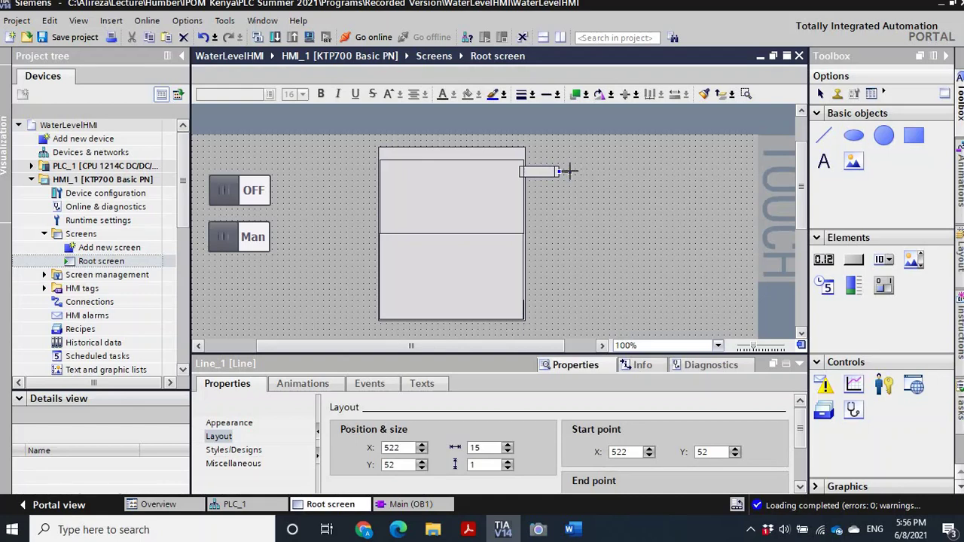
pyautogui.click(566, 201)
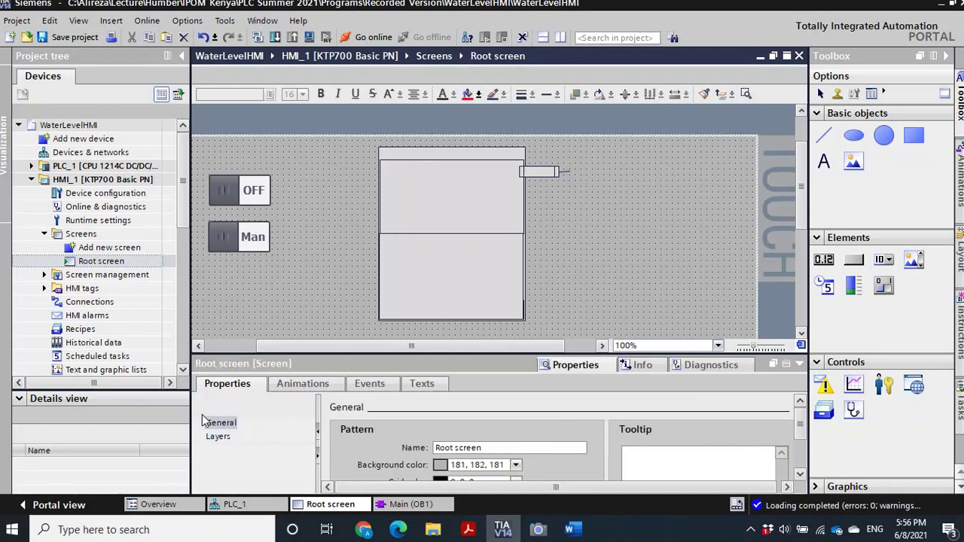
pyautogui.click(216, 438)
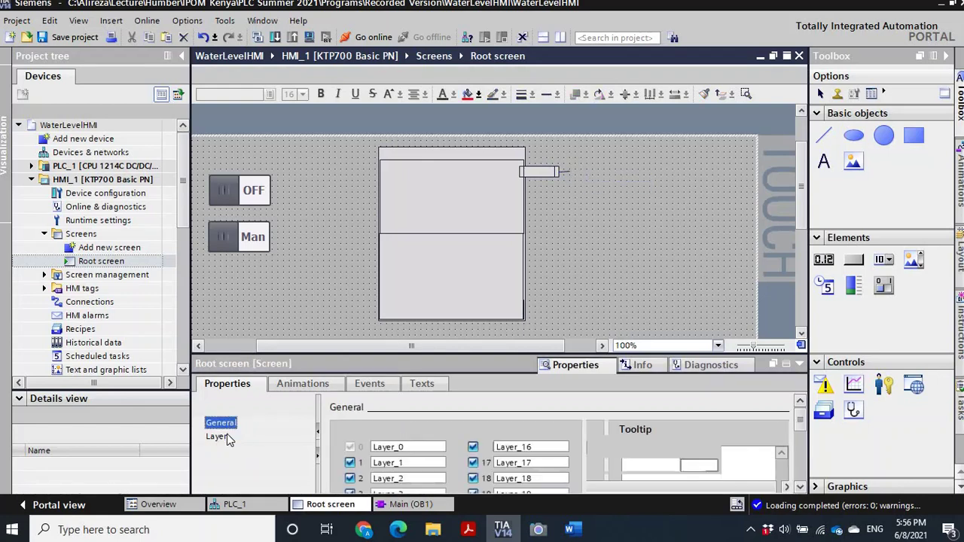
pyautogui.click(569, 172)
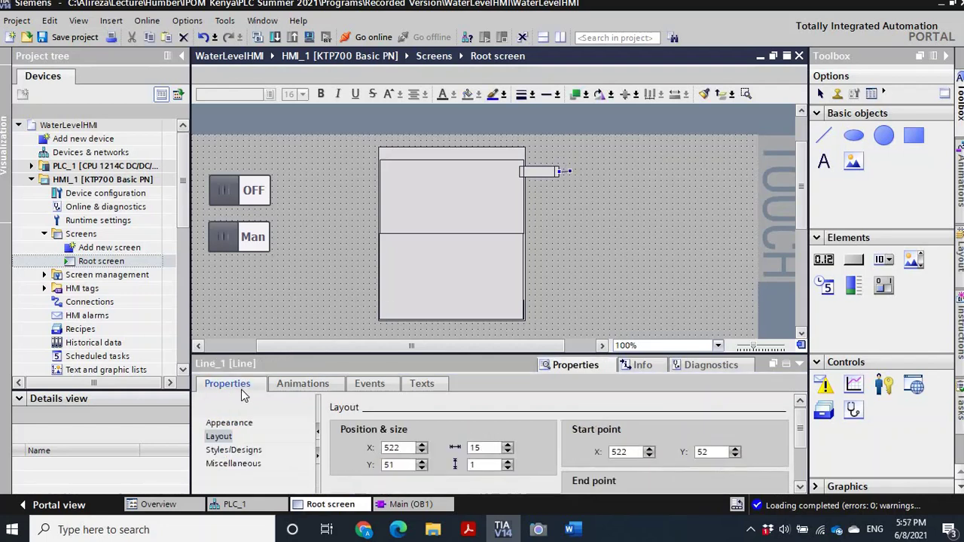
pyautogui.click(473, 465)
pyautogui.click(509, 468)
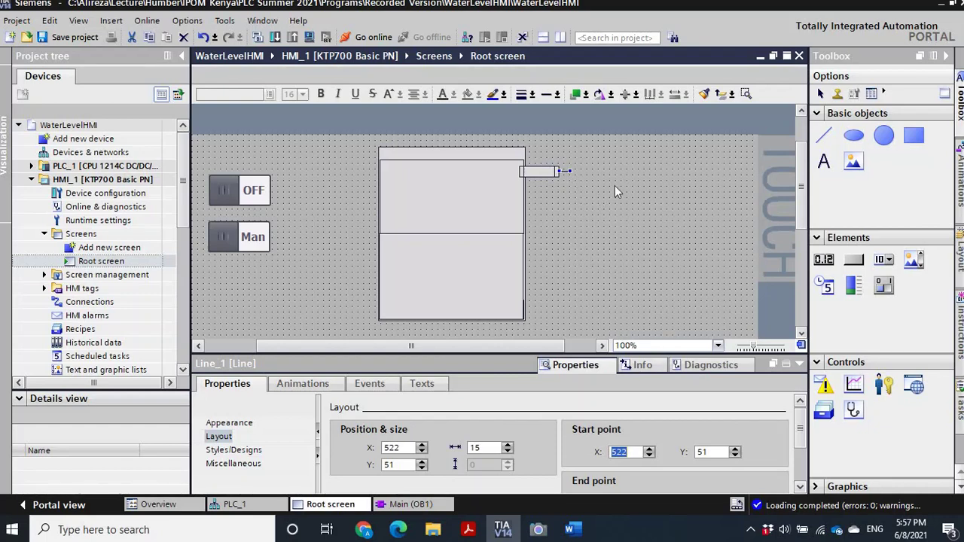
# Check the sensor body against the lecture PDF in Acrobat Reader, return to TIA Portal, and add an Appearance display animation to the body.
pyautogui.click(538, 172)
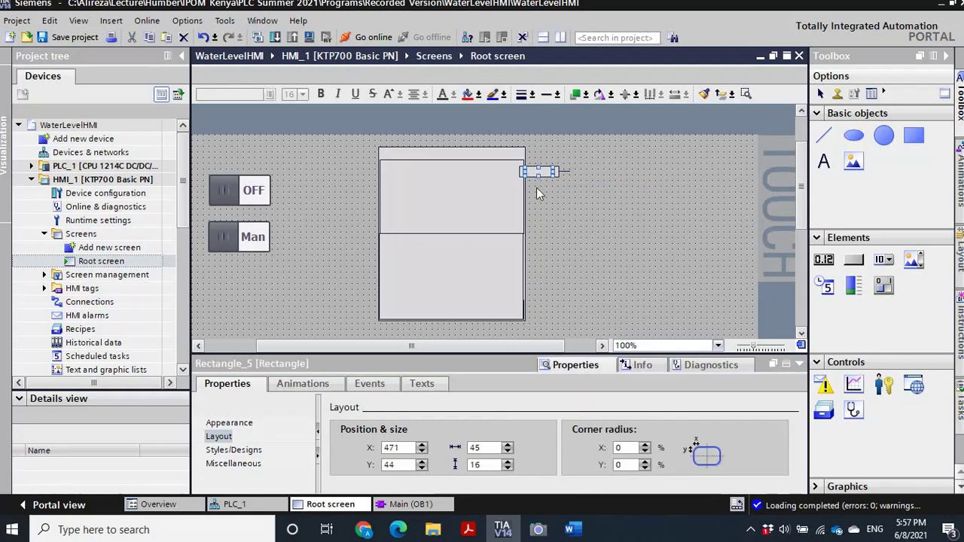
pyautogui.click(479, 533)
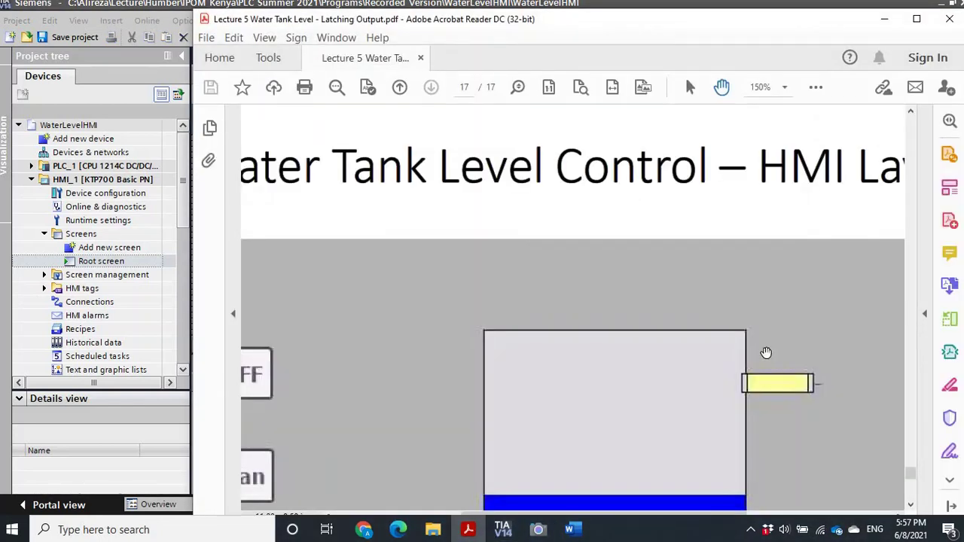
pyautogui.click(891, 18)
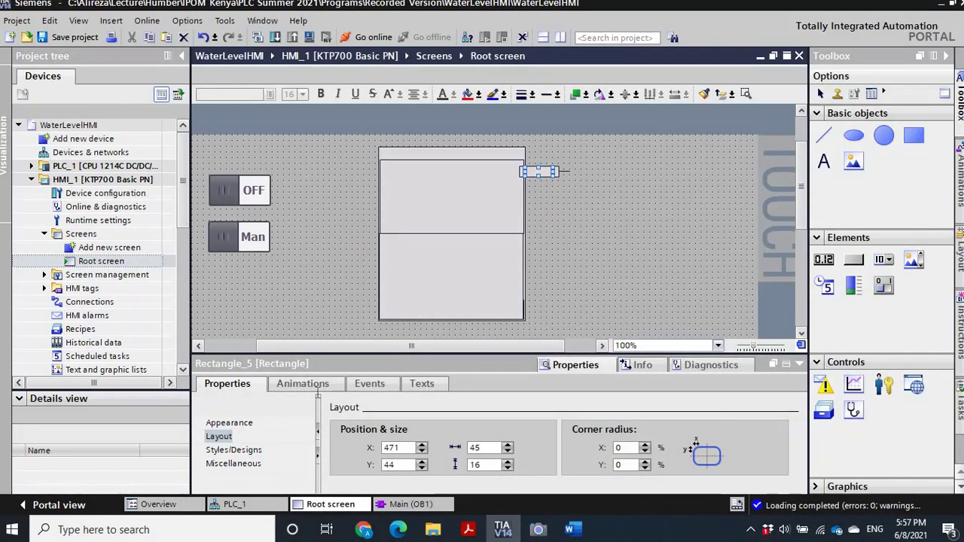
pyautogui.click(305, 385)
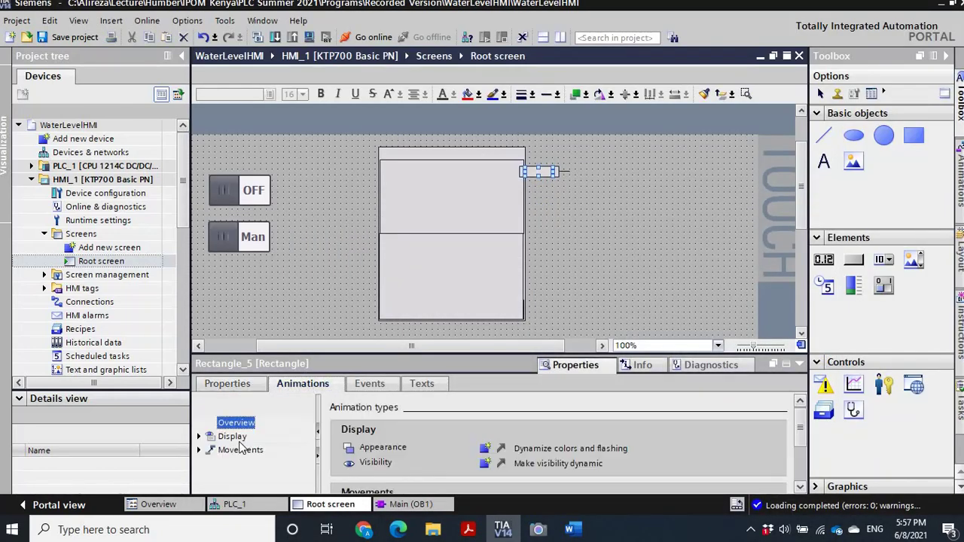
pyautogui.click(201, 437)
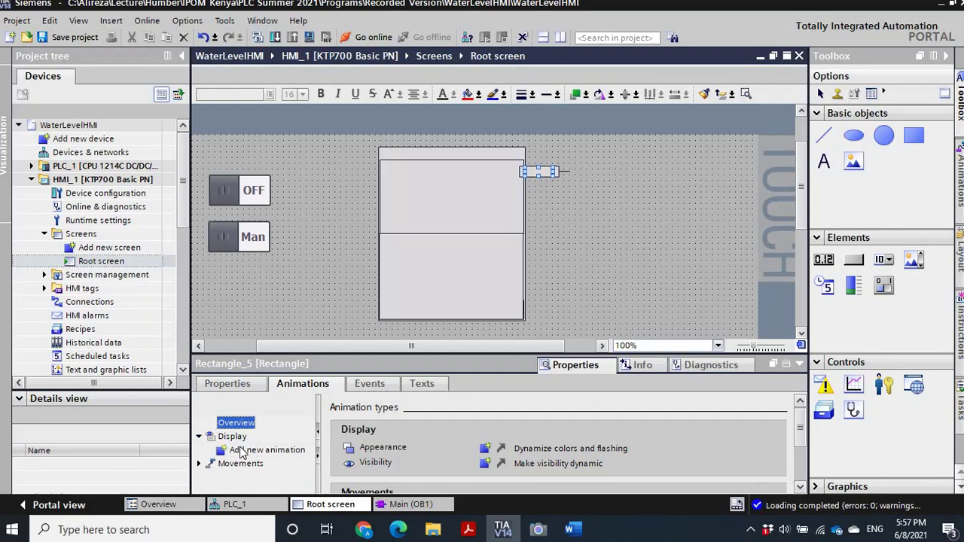
pyautogui.doubleClick(241, 451)
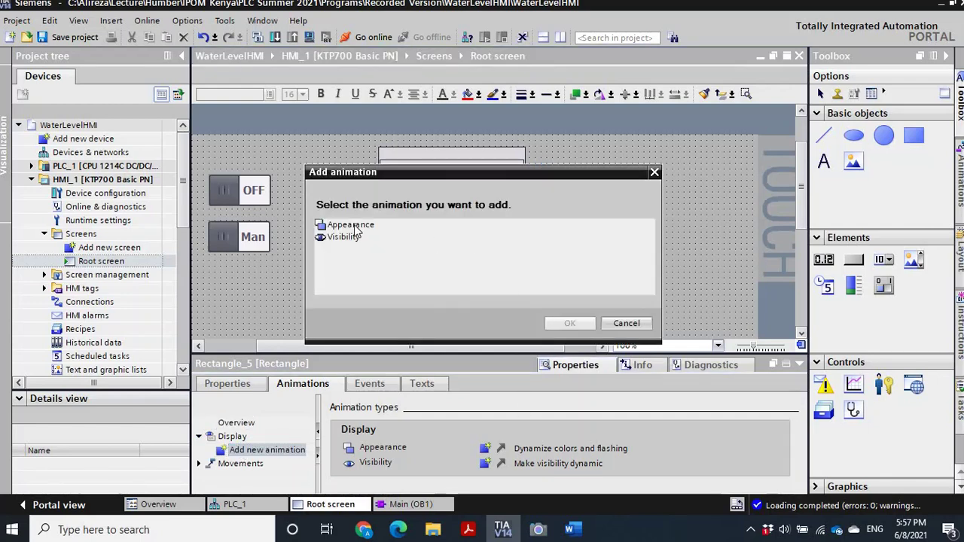
pyautogui.click(357, 228)
pyautogui.click(563, 323)
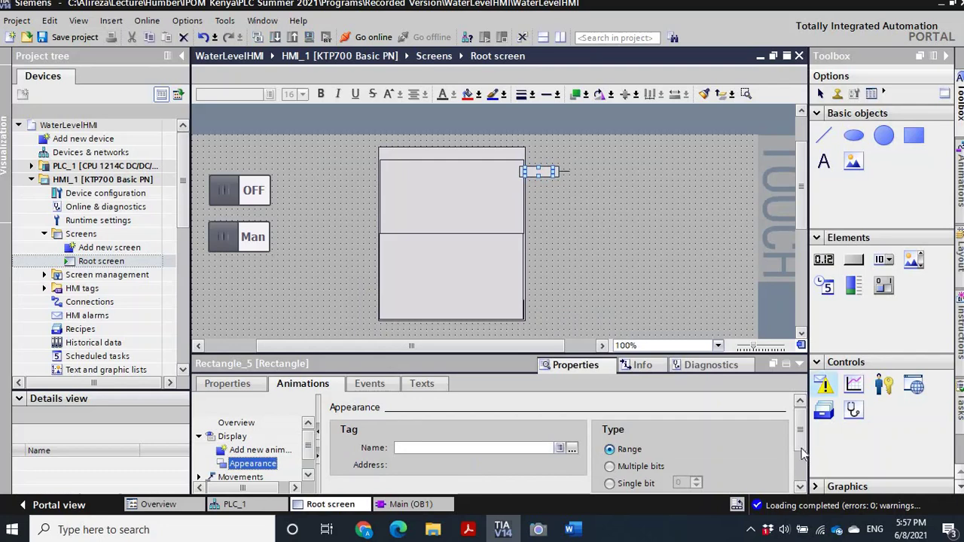
# Link the upper sensor body's Appearance animation to the PLC tag High Sensor Switch from the default tag table.
pyautogui.scroll(-2, 802, 446)
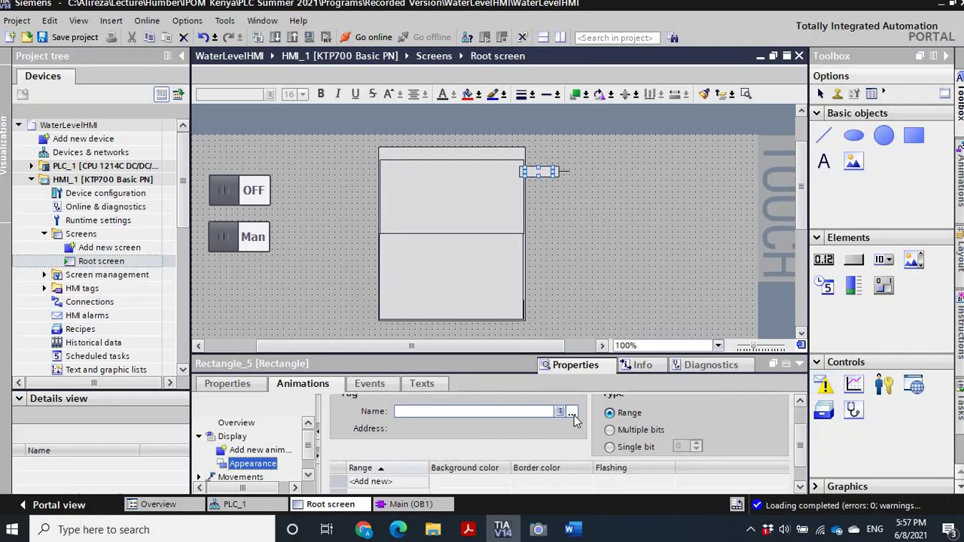
pyautogui.click(572, 414)
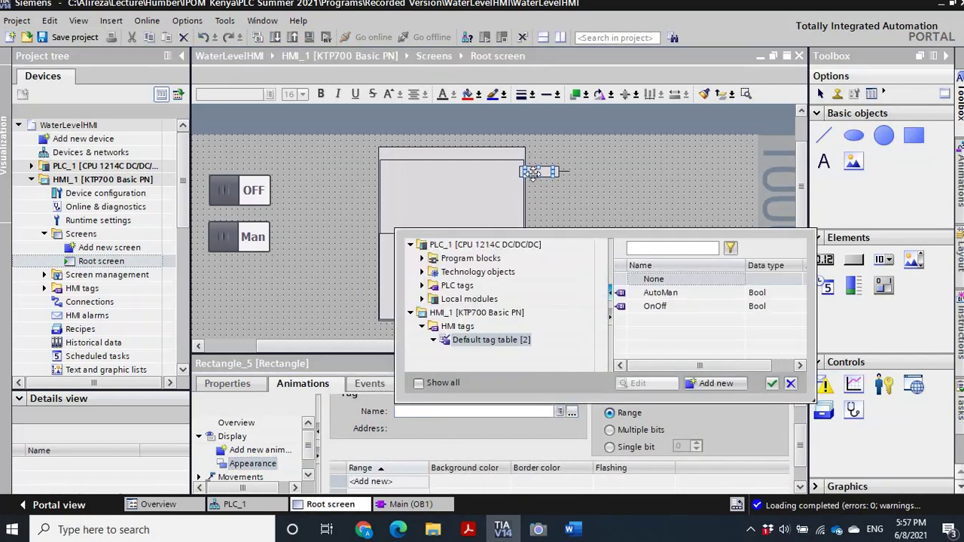
pyautogui.click(423, 285)
pyautogui.click(467, 299)
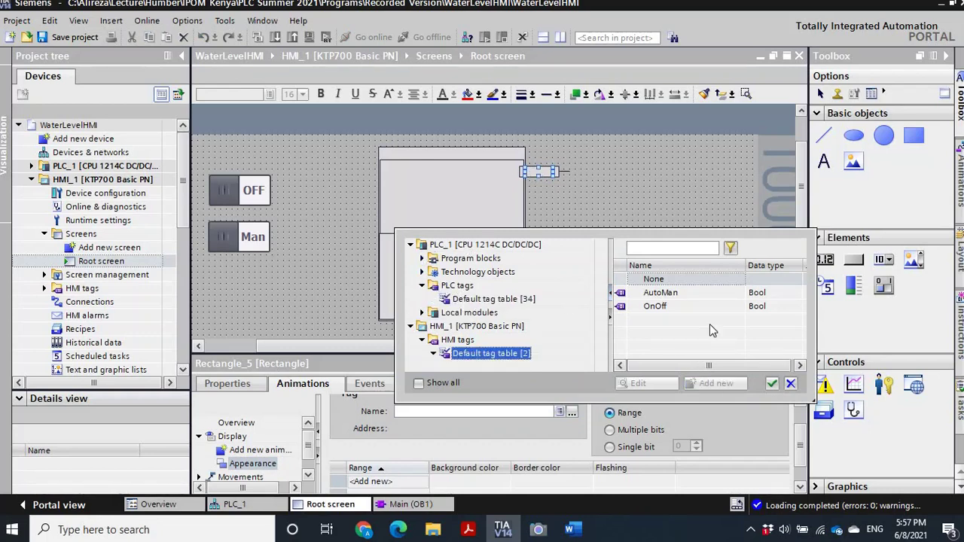
pyautogui.click(675, 306)
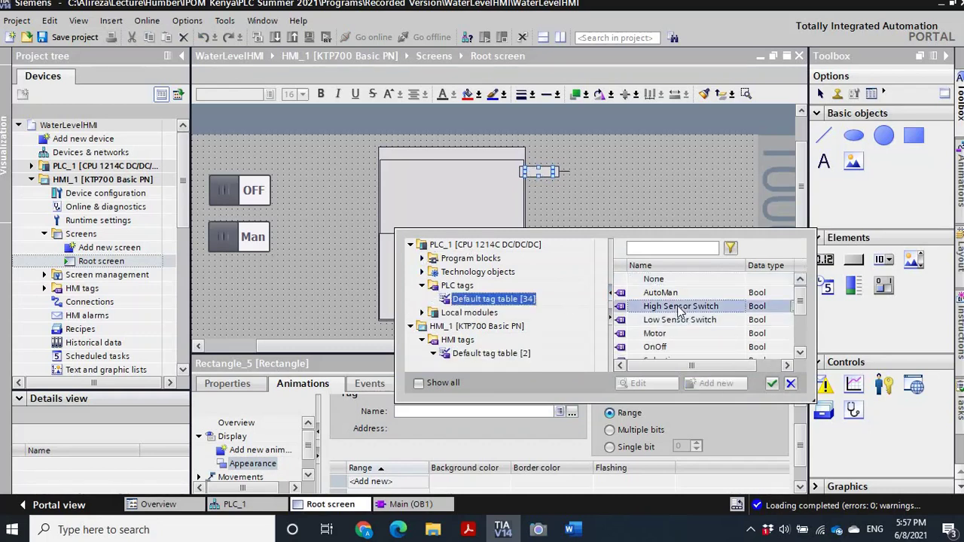
pyautogui.click(773, 386)
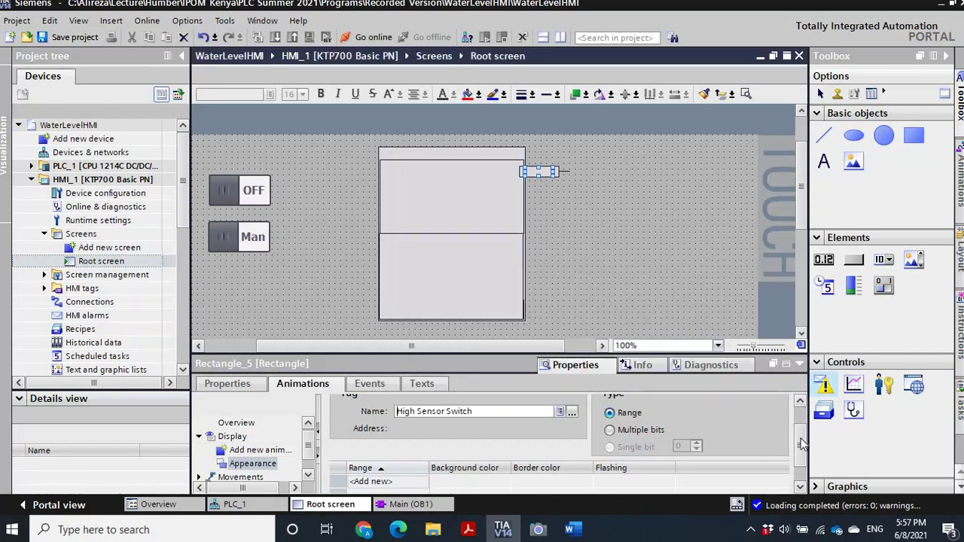
# Add range 0 to the upper sensor body's Appearance animation with the light yellow background color 255, 255, 156.
pyautogui.scroll(-2, 801, 452)
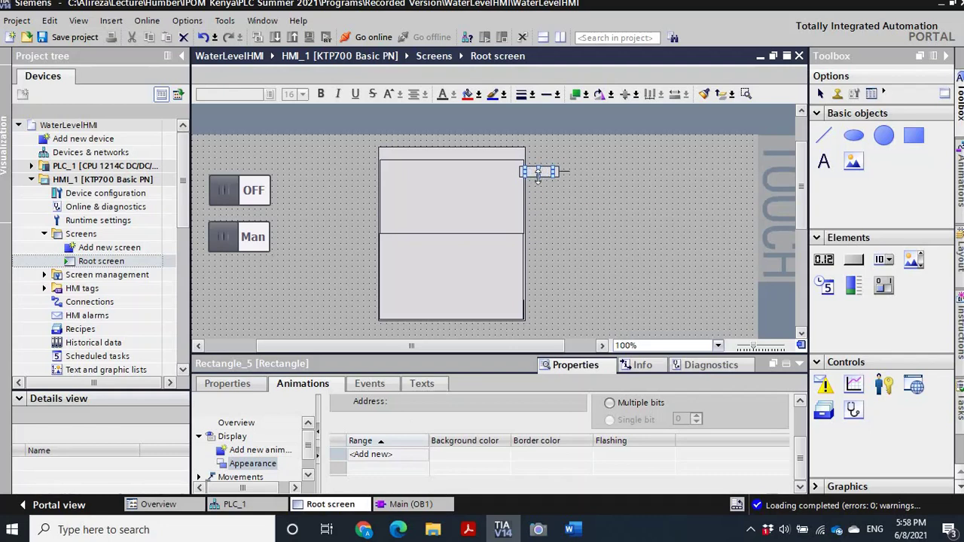
pyautogui.click(388, 455)
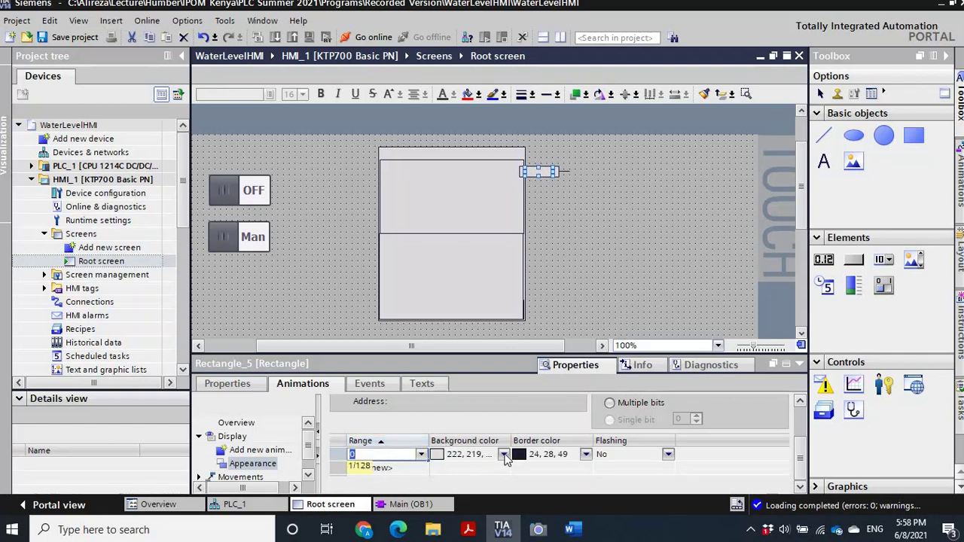
pyautogui.click(504, 458)
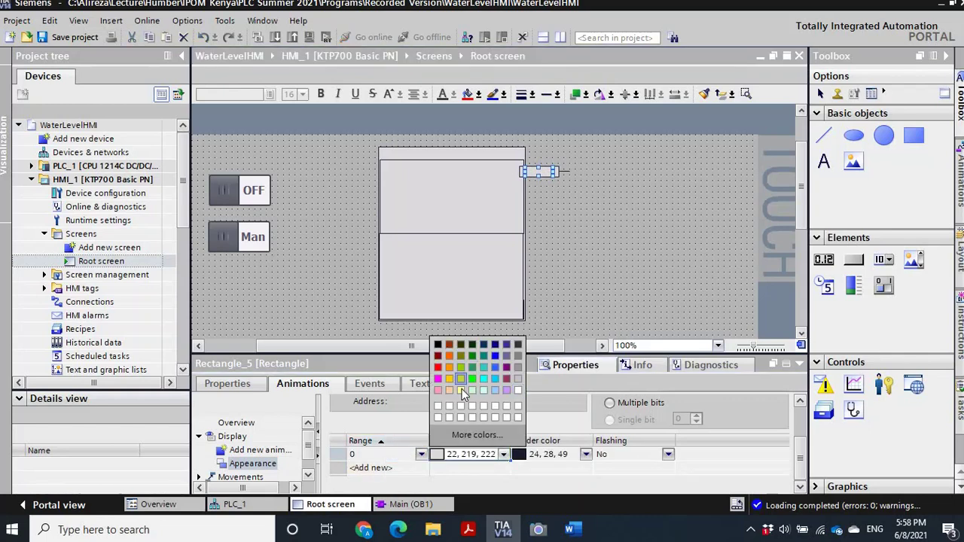
pyautogui.press('Escape')
pyautogui.write('255, 255, 153')
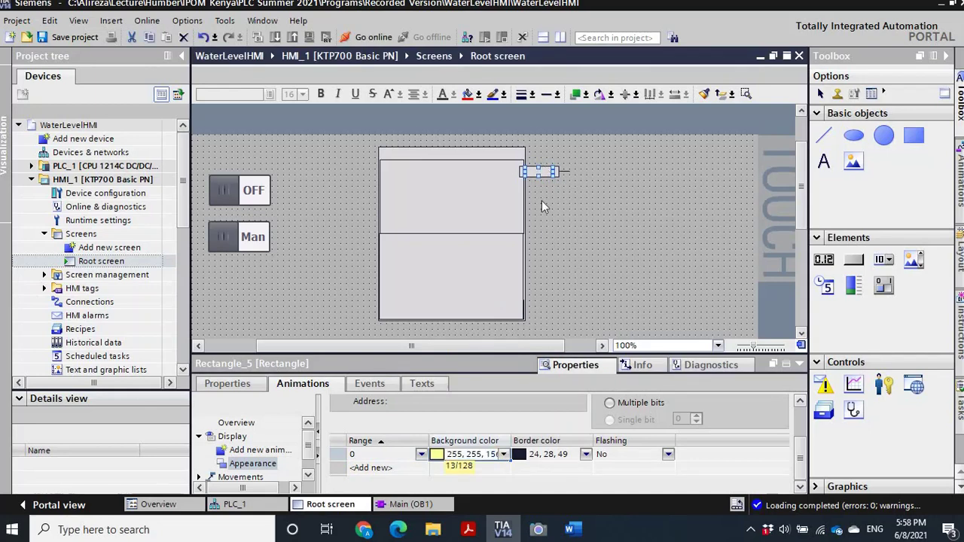
pyautogui.click(543, 217)
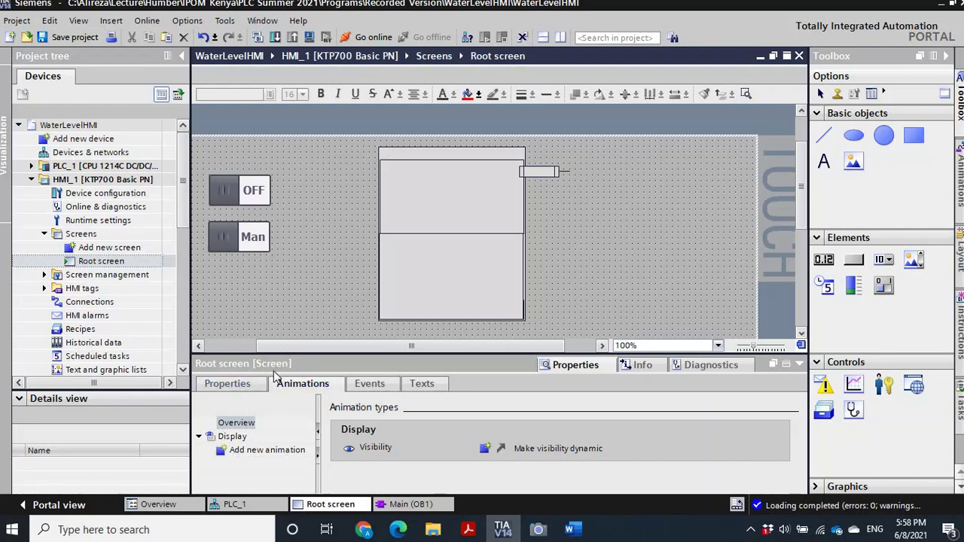
# Add range 1 to the upper sensor body's Appearance animation with the red background color 255, 0, 0.
pyautogui.click(536, 171)
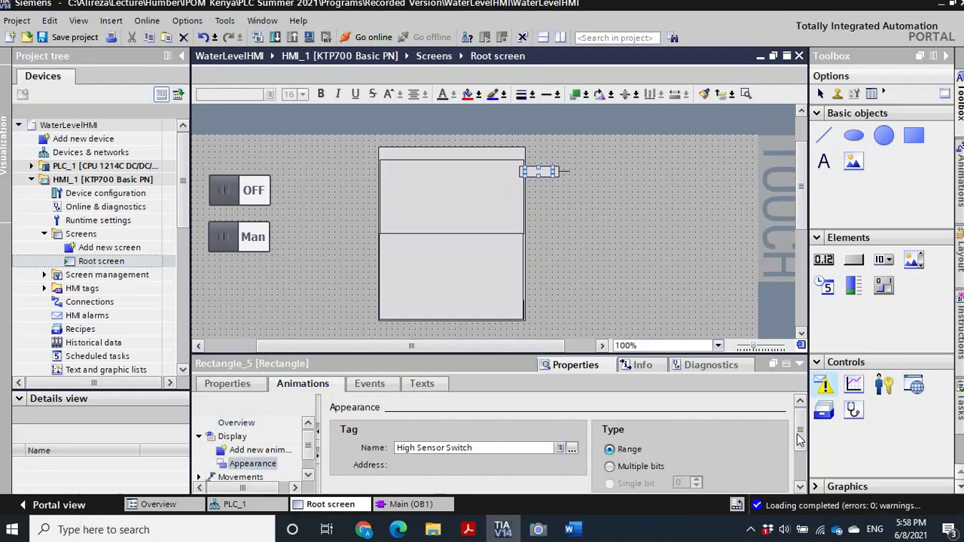
pyautogui.scroll(-2, 800, 440)
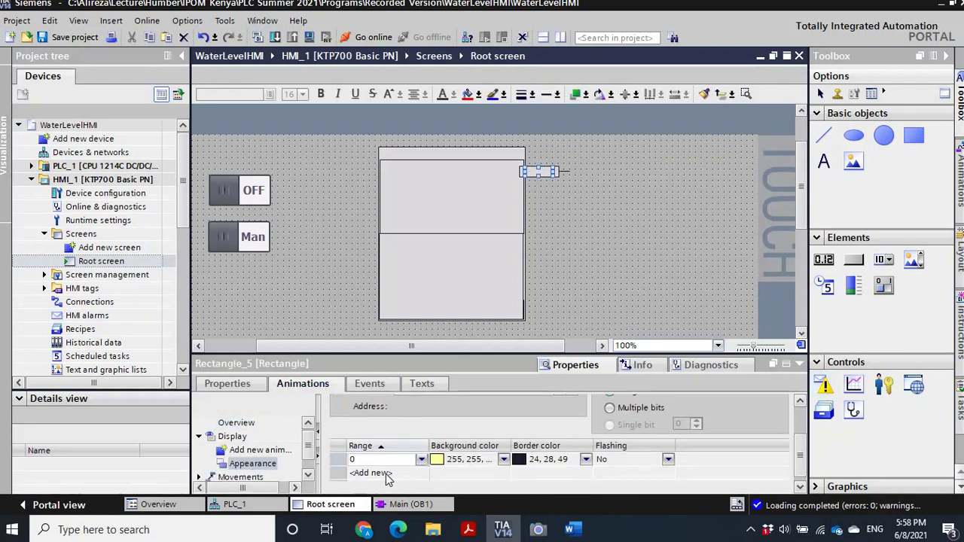
pyautogui.click(387, 473)
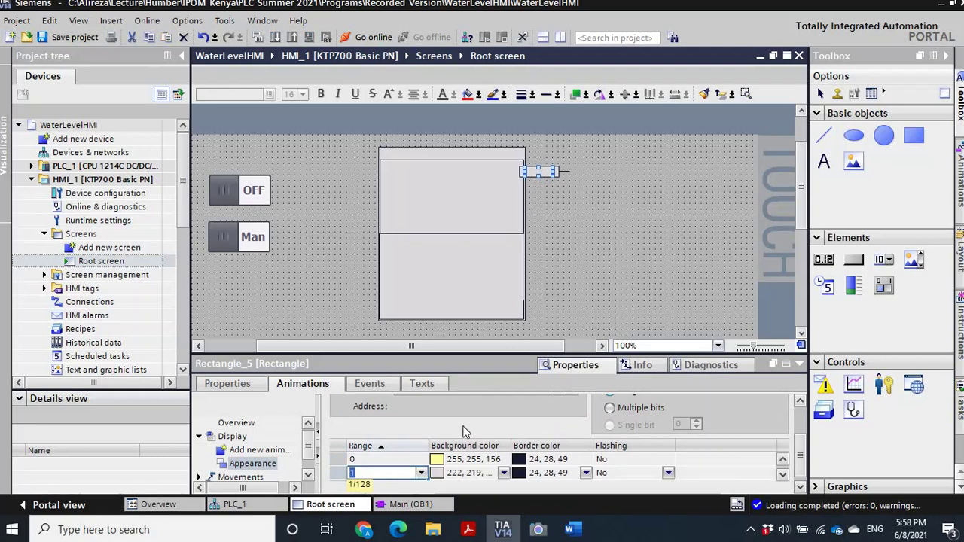
pyautogui.click(505, 473)
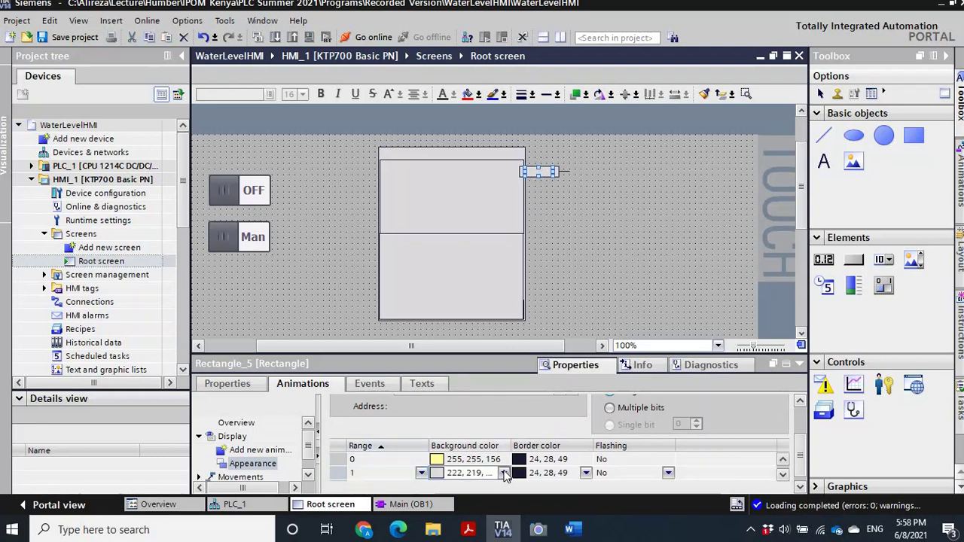
pyautogui.click(505, 473)
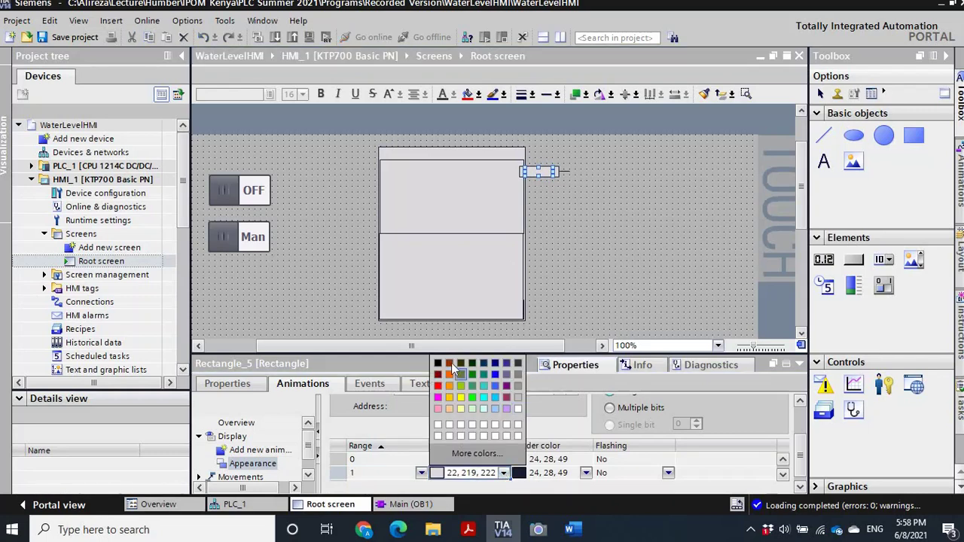
pyautogui.click(439, 387)
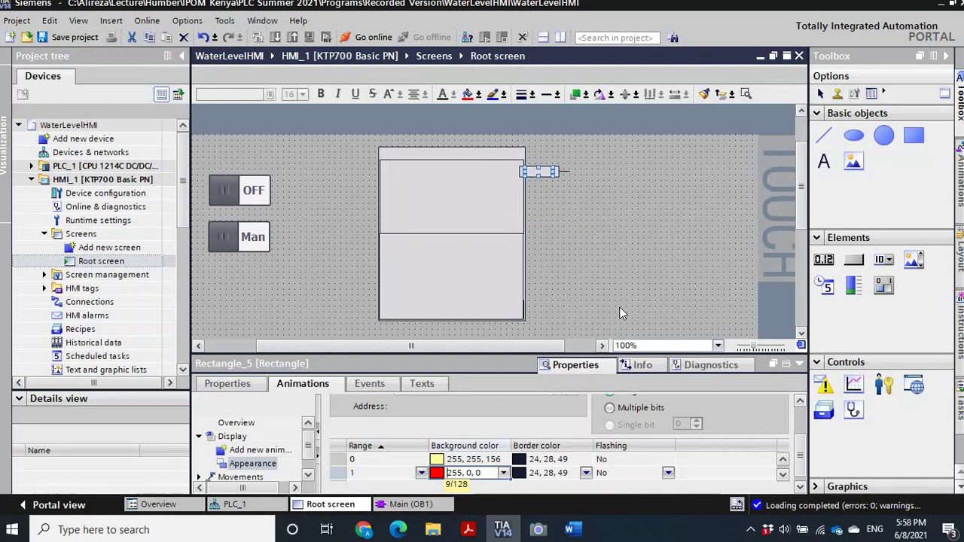
# Select all parts of the upper sensor and place a copy of them at the tank's side near its bottom.
pyautogui.click(599, 163)
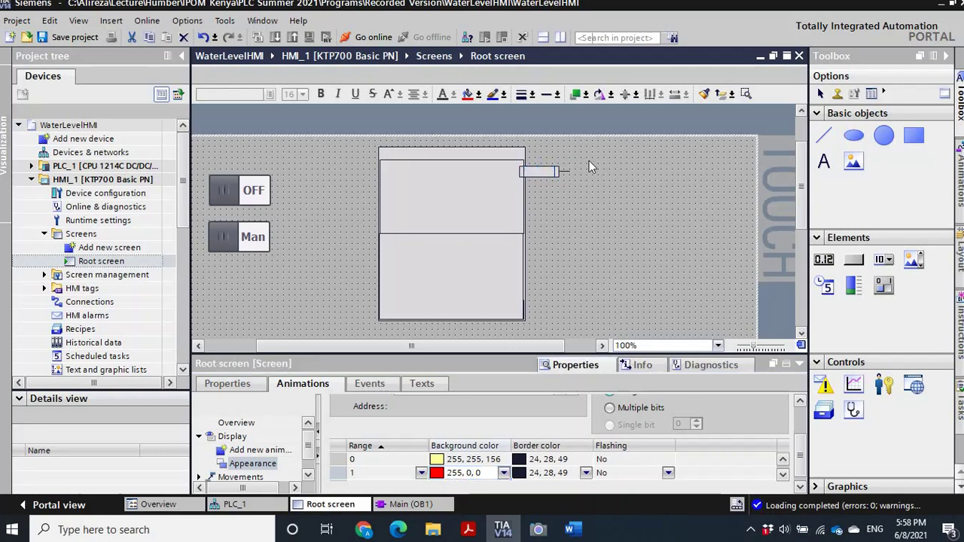
pyautogui.click(513, 192)
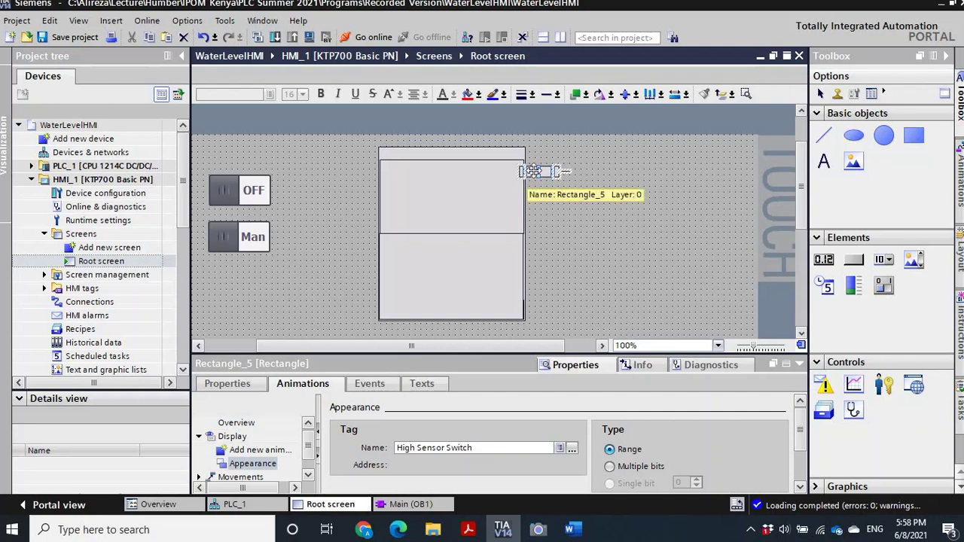
pyautogui.moveTo(533, 171); pyautogui.dragTo(543, 176)
pyautogui.moveTo(546, 235); pyautogui.dragTo(541, 300)
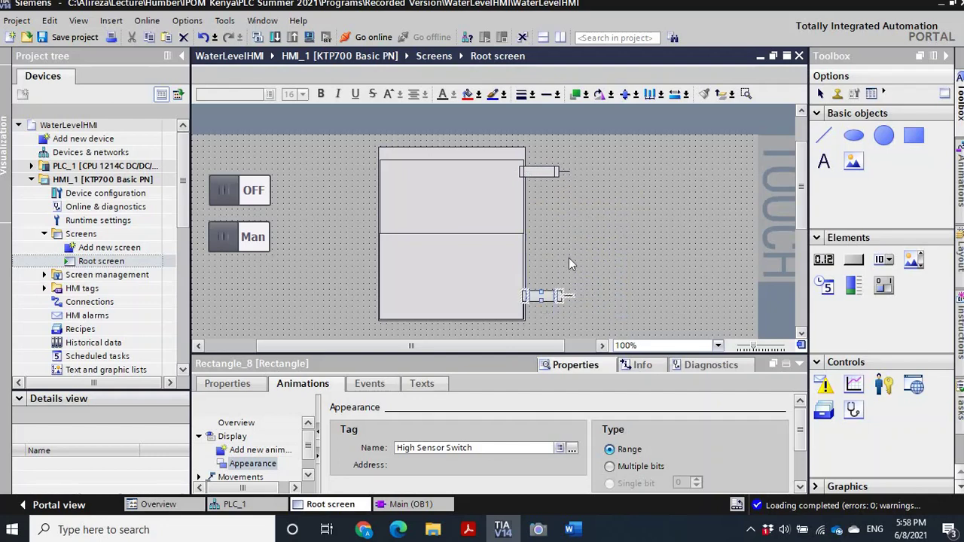
# Change the lower sensor body's Appearance animation tag to the PLC tag Low Sensor Switch.
pyautogui.click(536, 297)
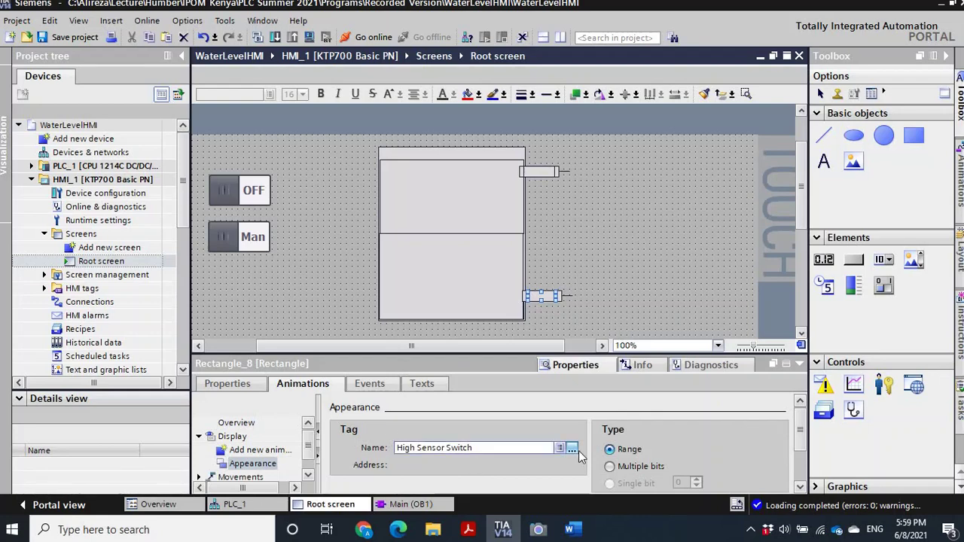
pyautogui.click(571, 449)
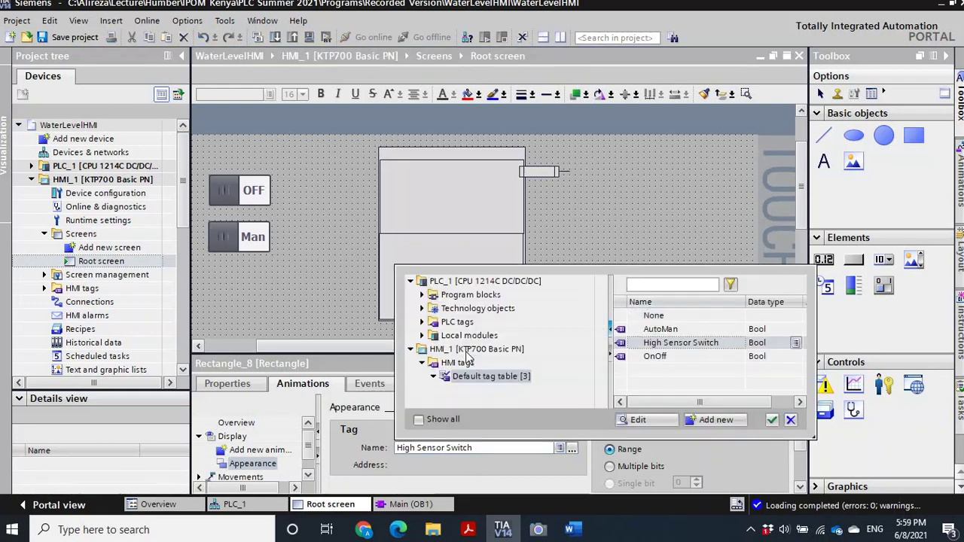
pyautogui.click(422, 322)
pyautogui.click(467, 336)
pyautogui.click(646, 357)
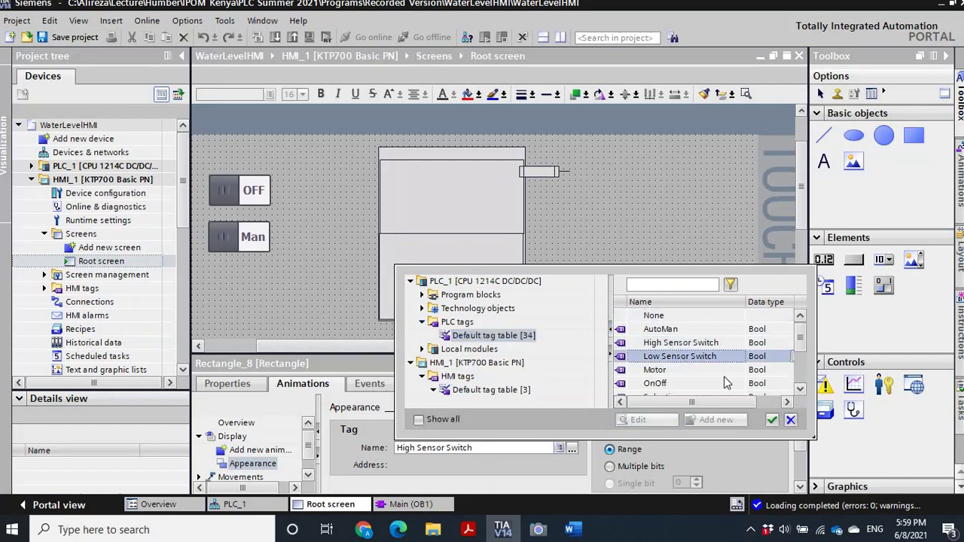
pyautogui.click(772, 420)
pyautogui.click(550, 312)
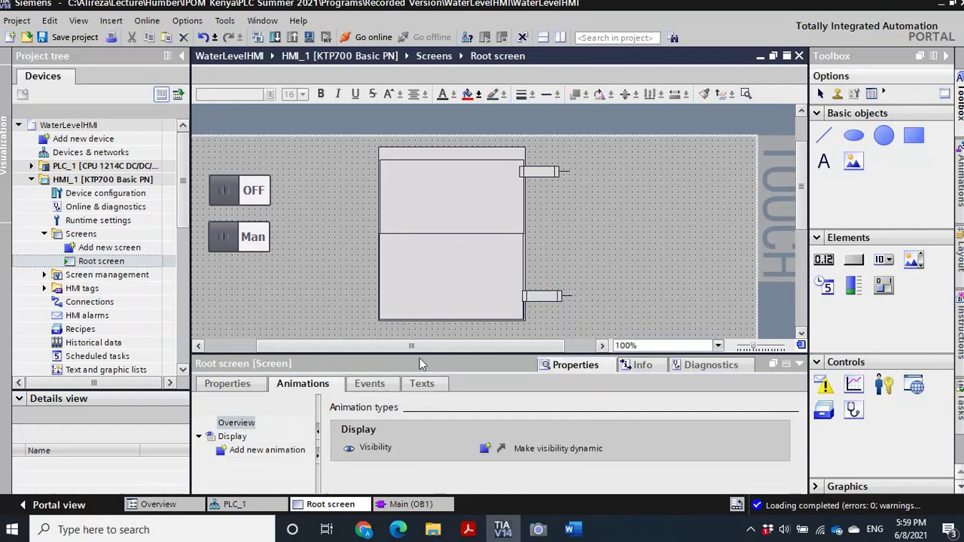
# Swap the lower sensor body's appearance colors: range 1 to light yellow 255, 255, 156 and range 0 to red 255, 0, 0.
pyautogui.click(539, 299)
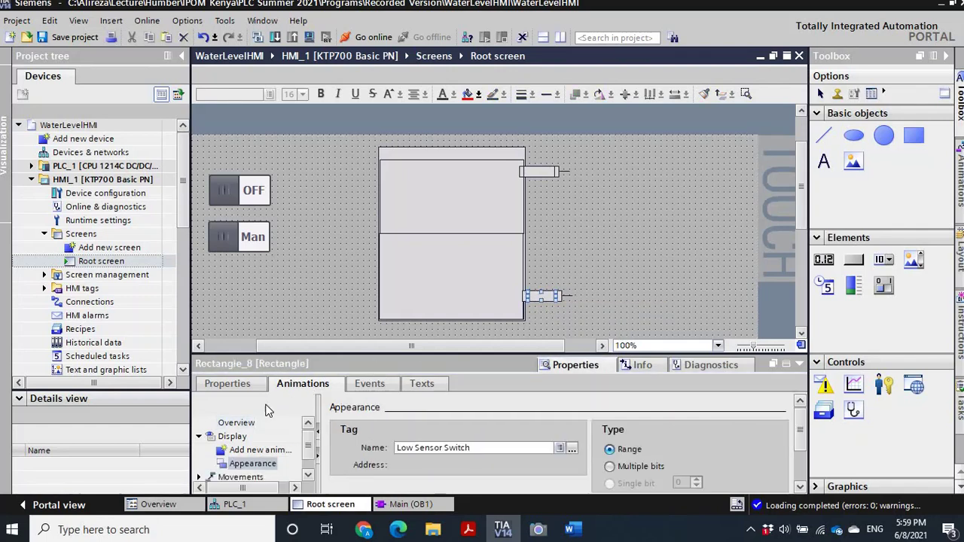
pyautogui.moveTo(807, 429); pyautogui.dragTo(802, 458)
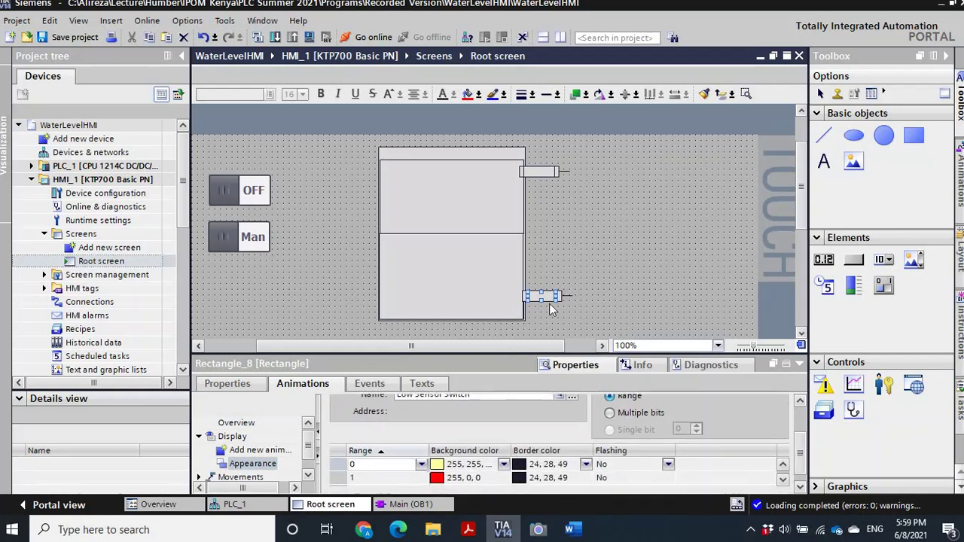
pyautogui.click(385, 479)
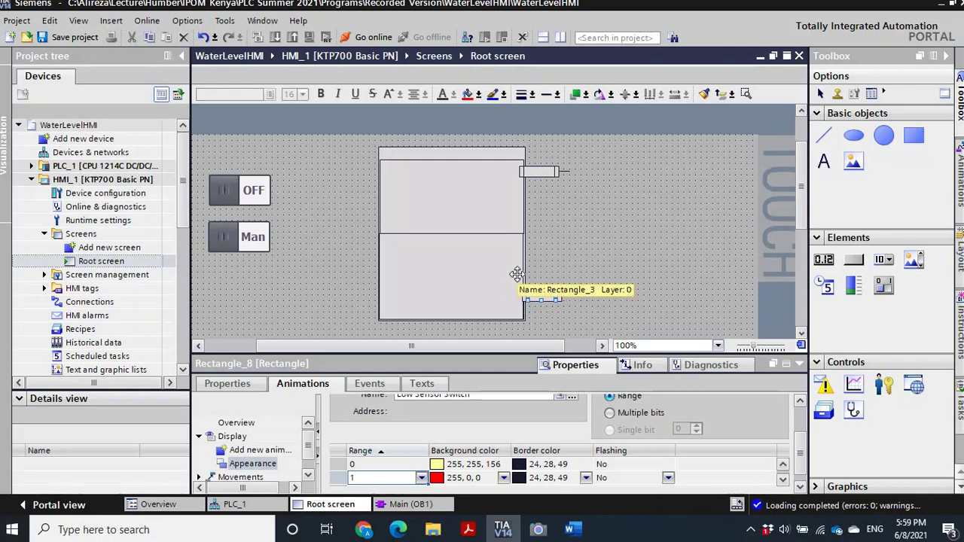
pyautogui.click(504, 478)
pyautogui.click(461, 416)
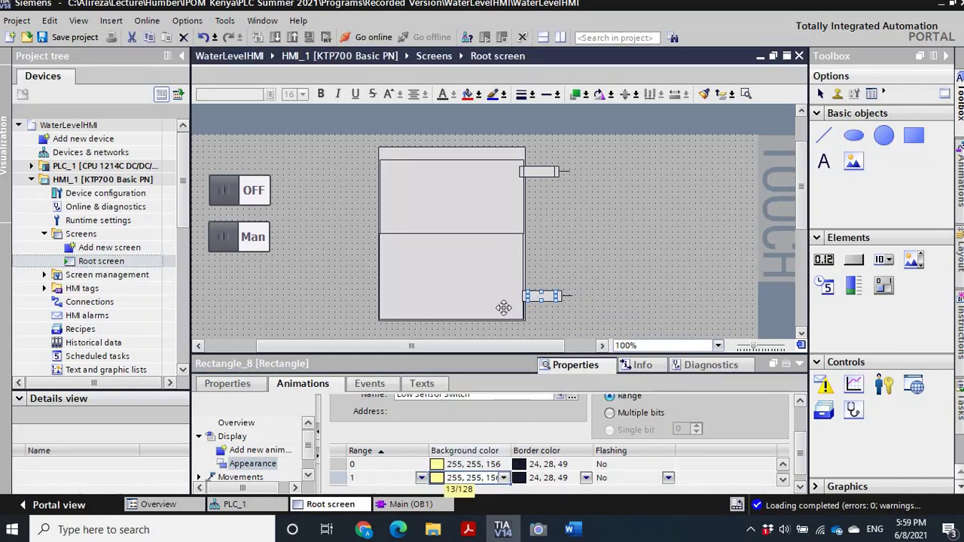
pyautogui.click(479, 465)
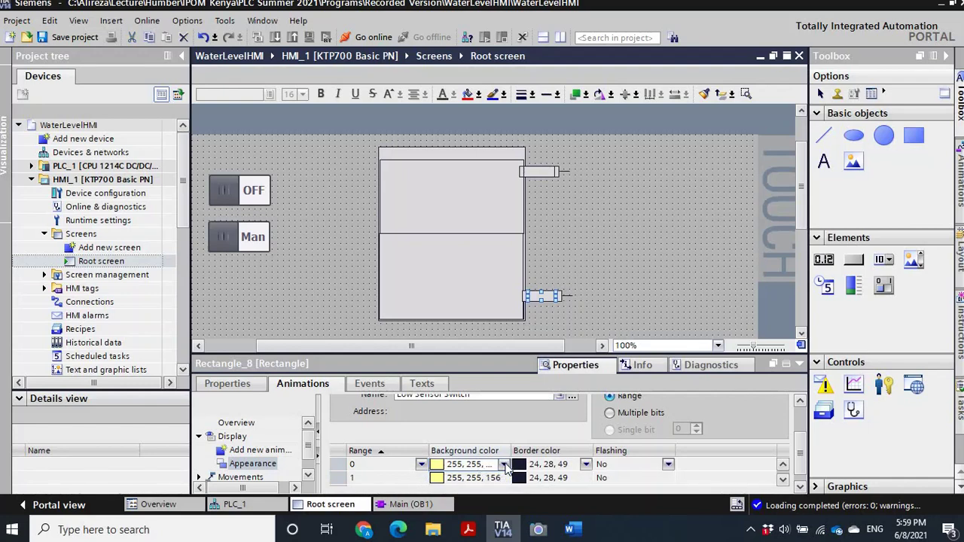
pyautogui.click(504, 465)
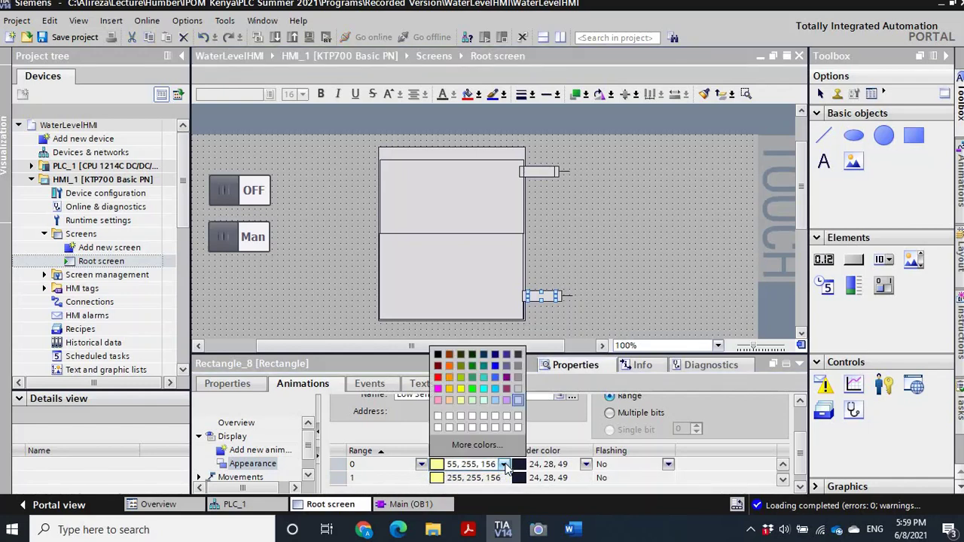
pyautogui.click(438, 377)
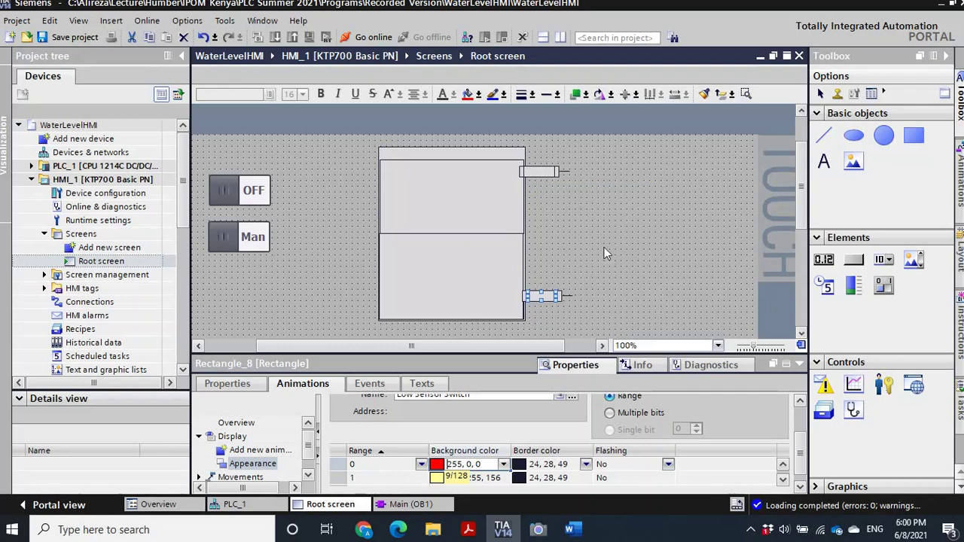
pyautogui.click(574, 271)
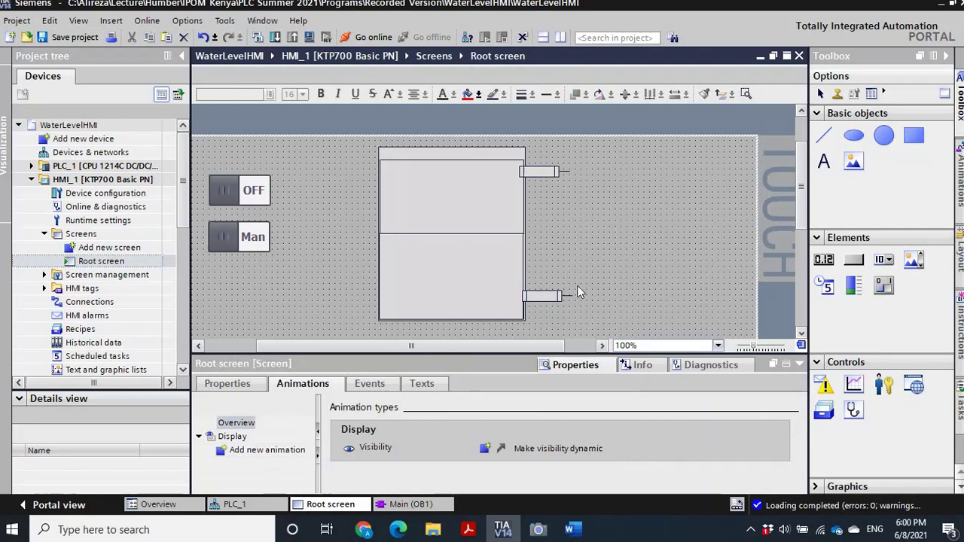
# Select all parts of the lower sensor and combine them into one group.
pyautogui.click(539, 296)
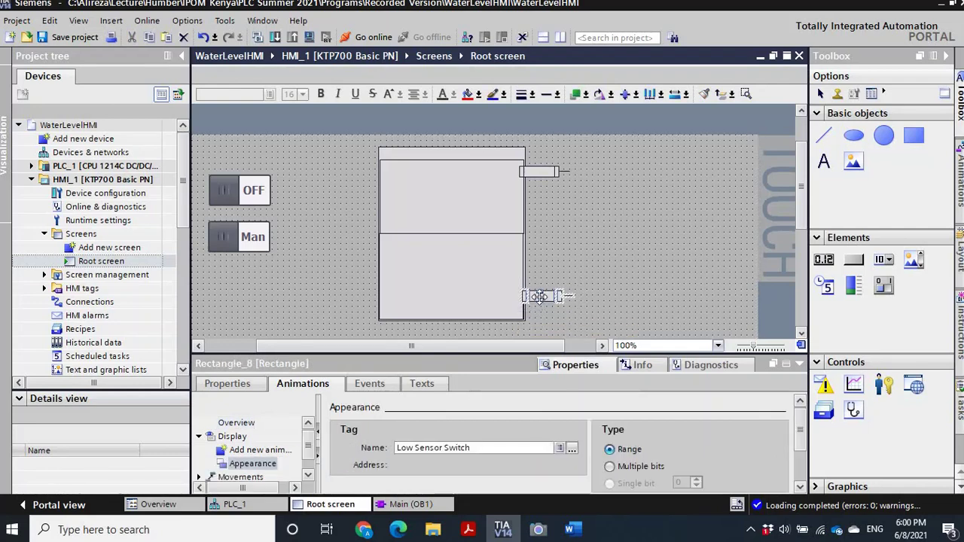
pyautogui.rightClick(536, 296)
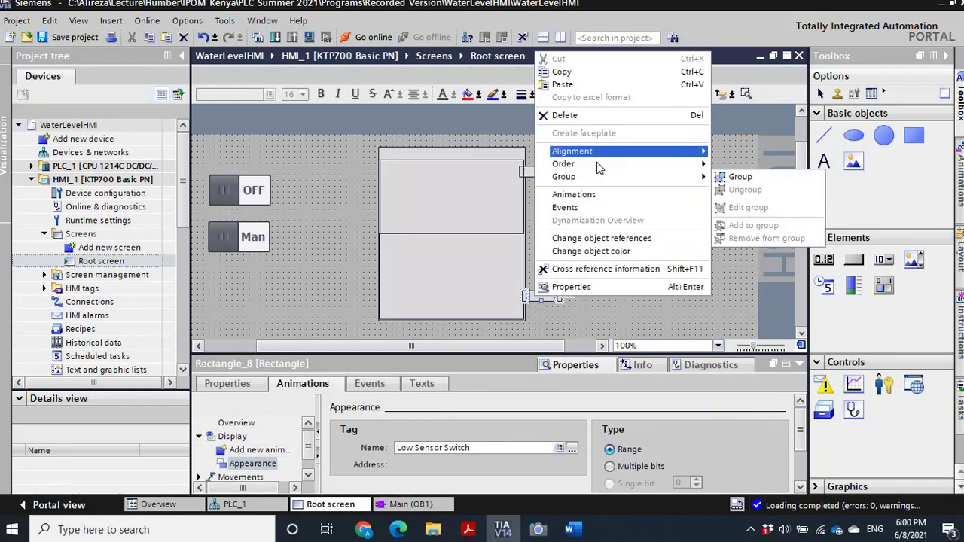
pyautogui.moveTo(609, 176)
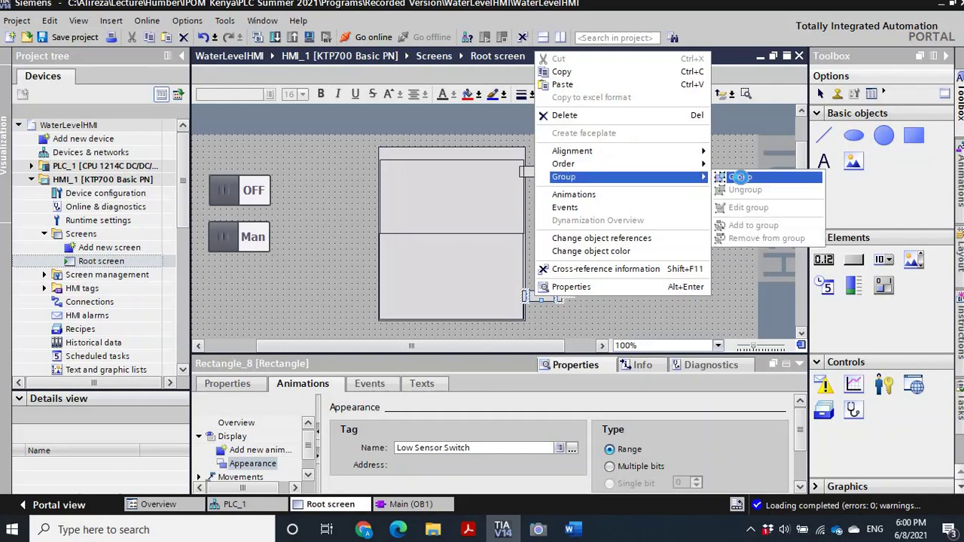
pyautogui.click(742, 181)
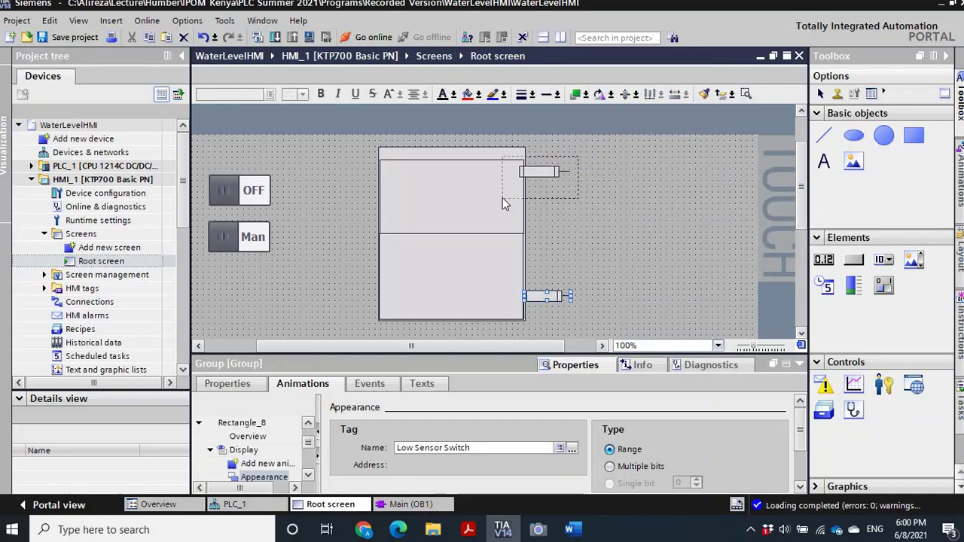
# Combine all the selected parts of the upper sensor into one group.
pyautogui.click(540, 177)
pyautogui.rightClick(540, 177)
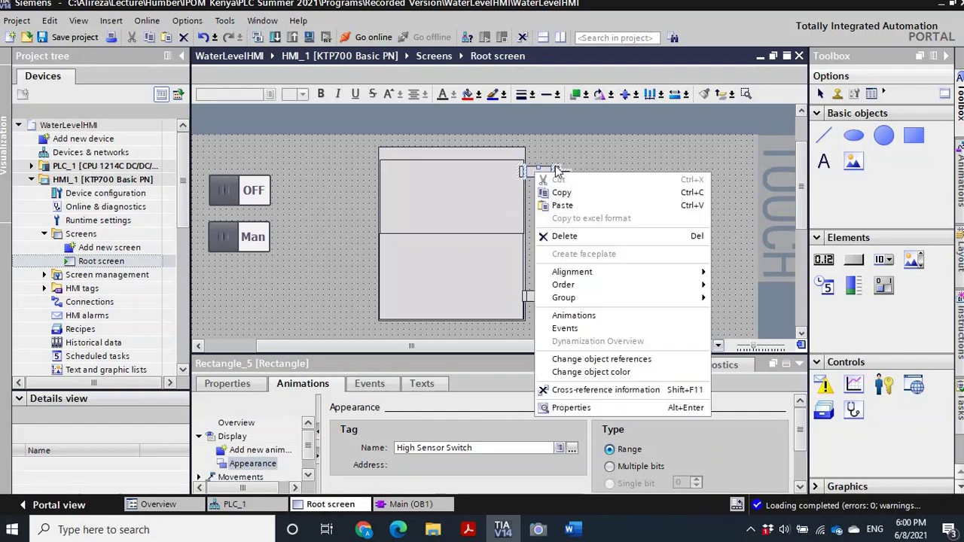
pyautogui.moveTo(619, 292)
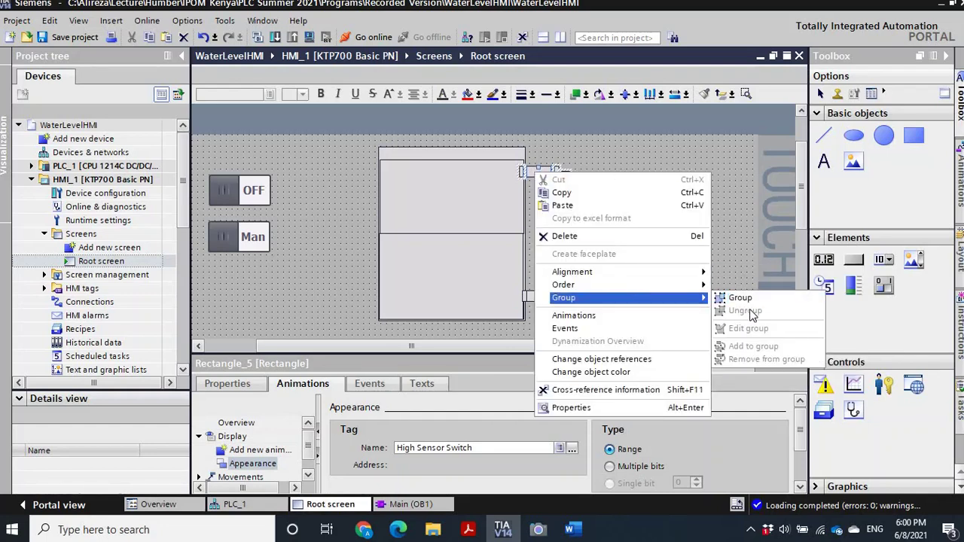
pyautogui.click(675, 153)
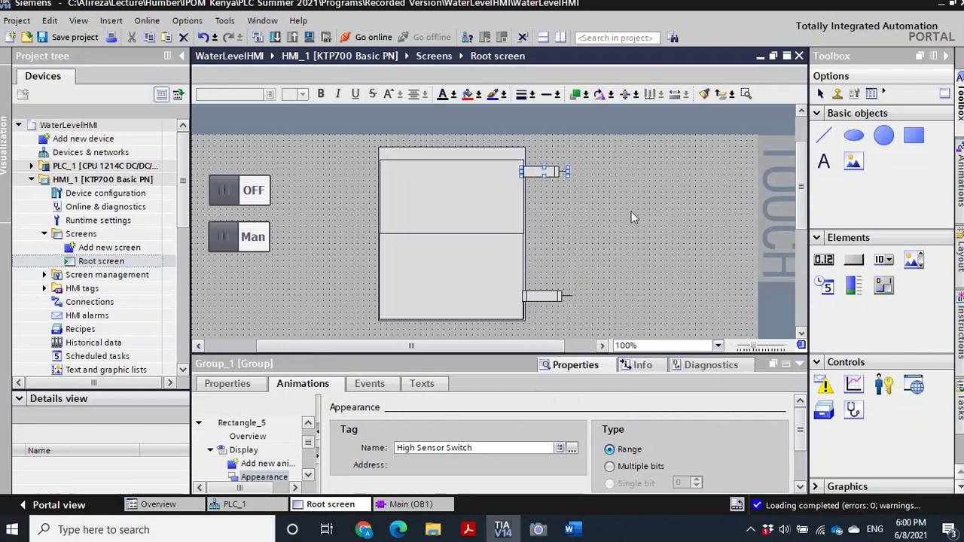
# Nudge the lower sensor group slightly sideways so that it lines up with the upper sensor at the tank's side.
pyautogui.click(576, 204)
pyautogui.click(540, 171)
pyautogui.click(538, 296)
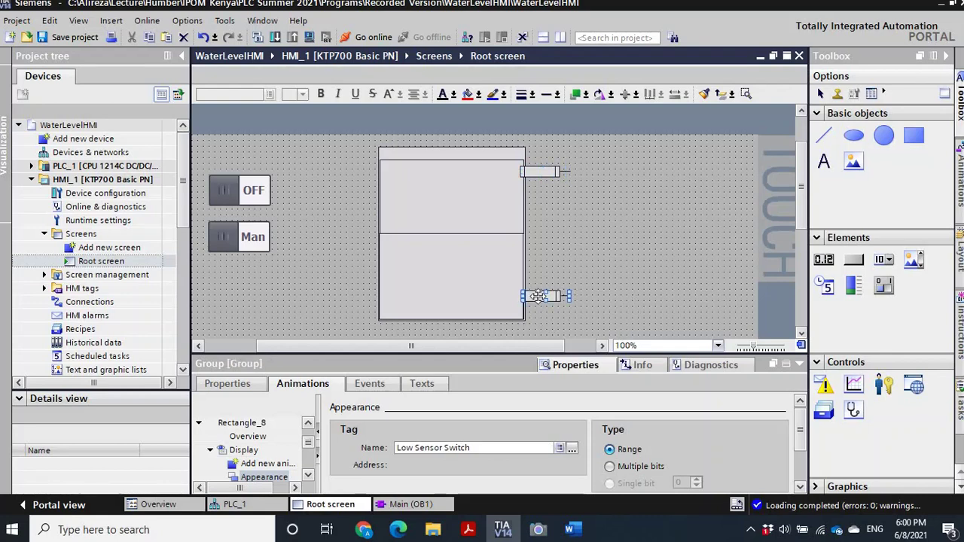
pyautogui.click(565, 219)
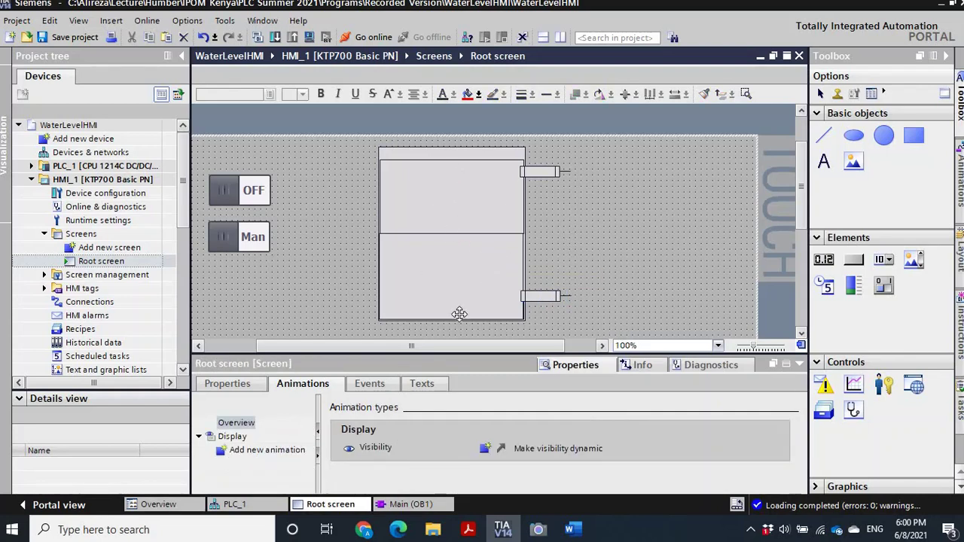
# Move the tank's middle water rectangle sideways to uncover the low-level rectangle behind it.
pyautogui.click(451, 209)
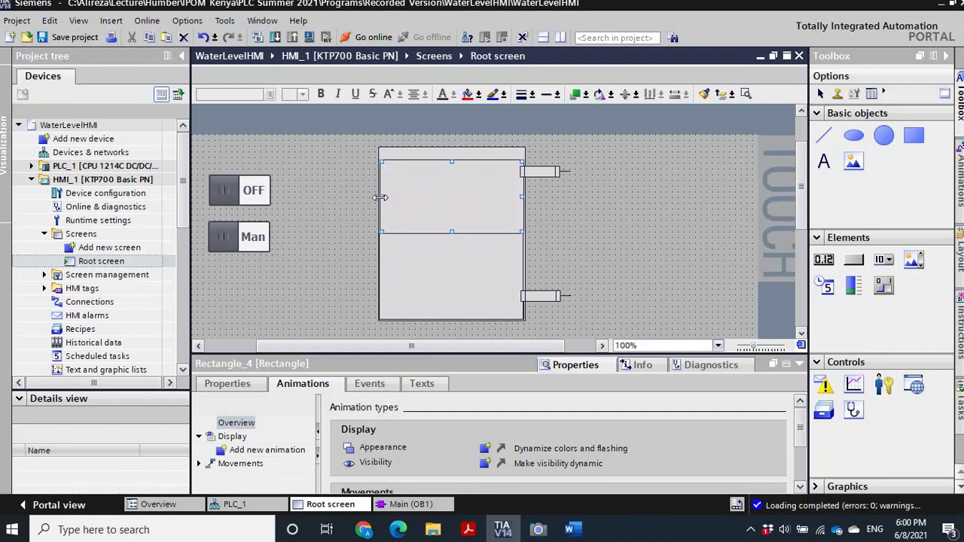
pyautogui.moveTo(380, 198); pyautogui.dragTo(380, 198)
pyautogui.moveTo(483, 274); pyautogui.dragTo(504, 278)
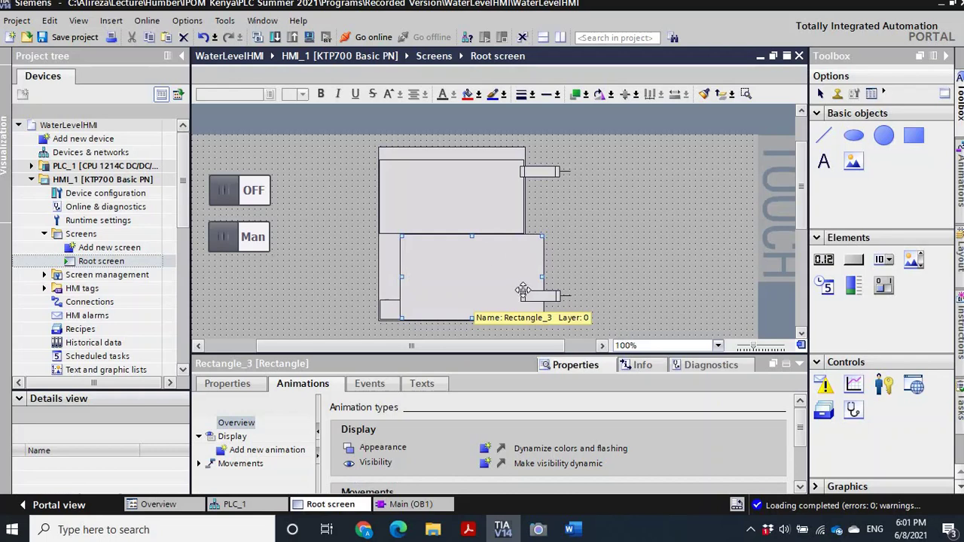
# Set the upper water rectangle's background color to blue 0, 0, 255.
pyautogui.click(436, 188)
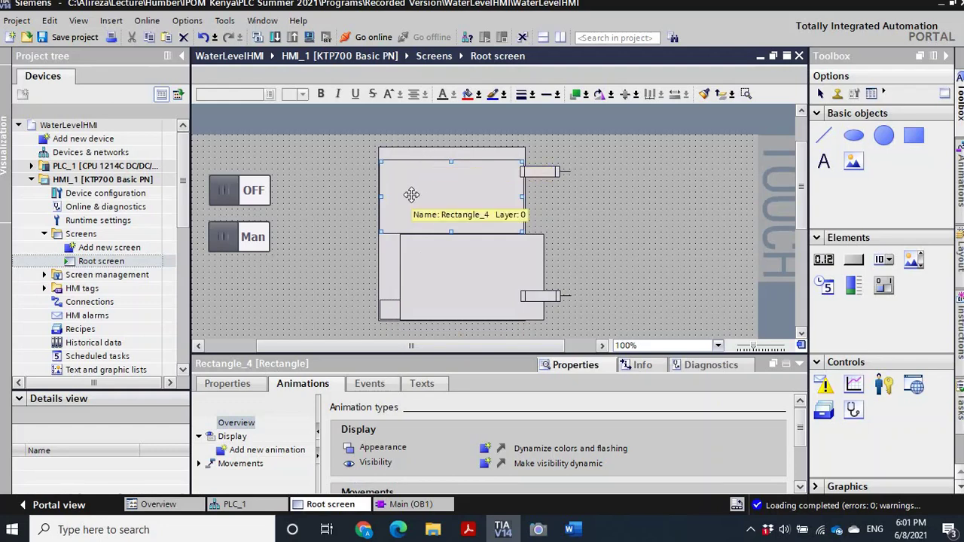
pyautogui.click(229, 385)
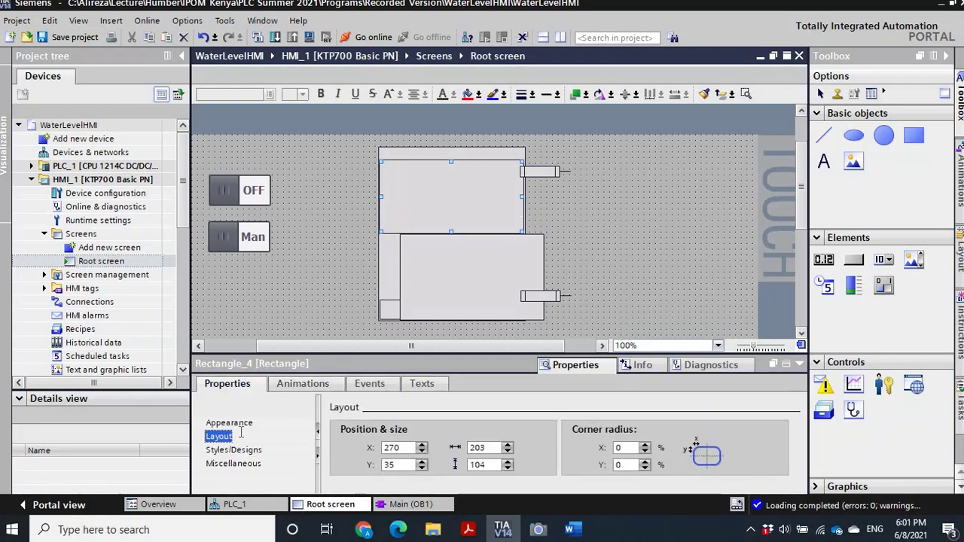
pyautogui.click(236, 424)
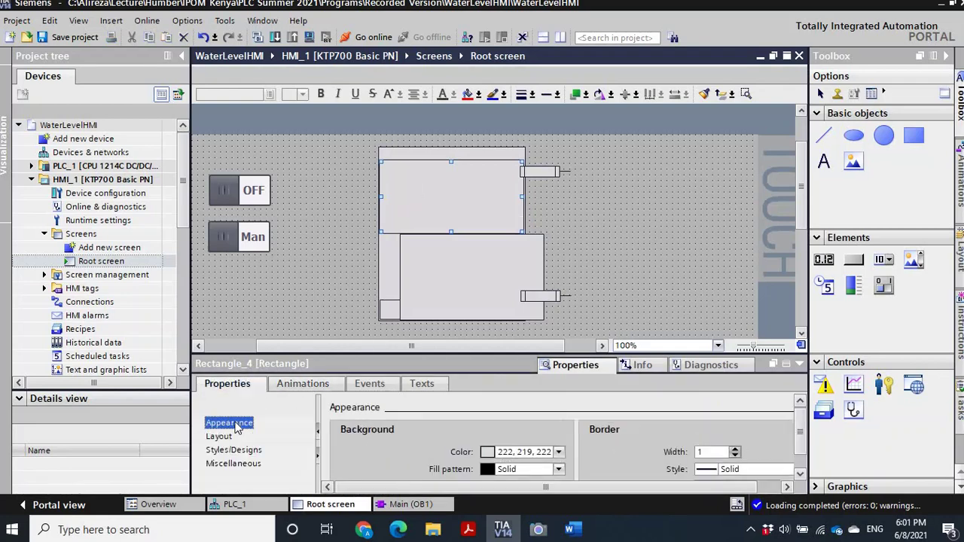
pyautogui.click(559, 452)
pyautogui.press('Escape')
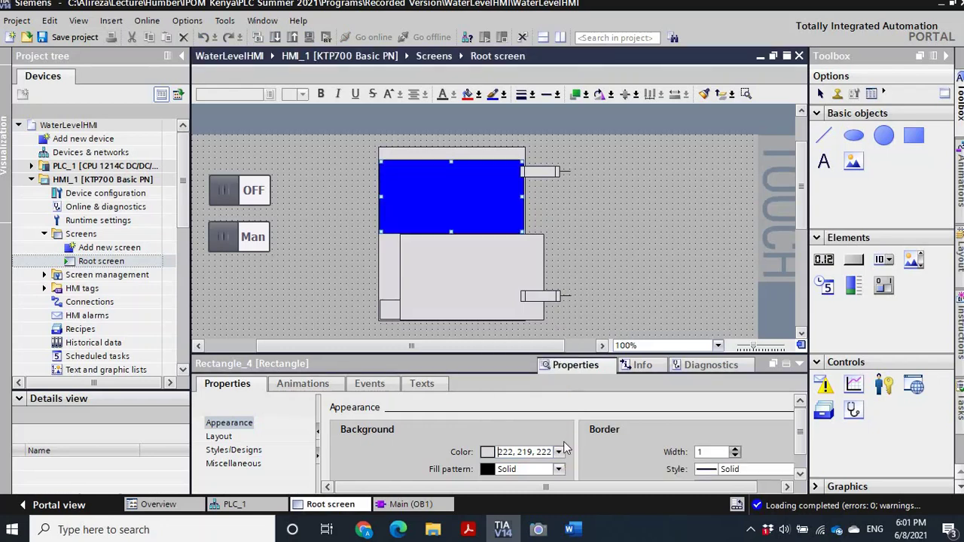
# Set the background color of the middle and bottom water rectangles to blue 0, 0, 255.
pyautogui.click(468, 268)
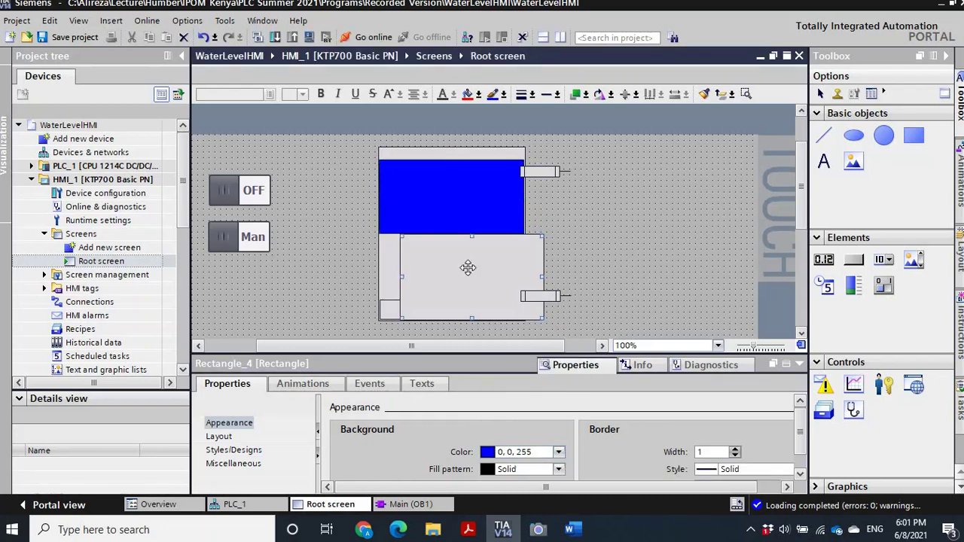
pyautogui.click(559, 452)
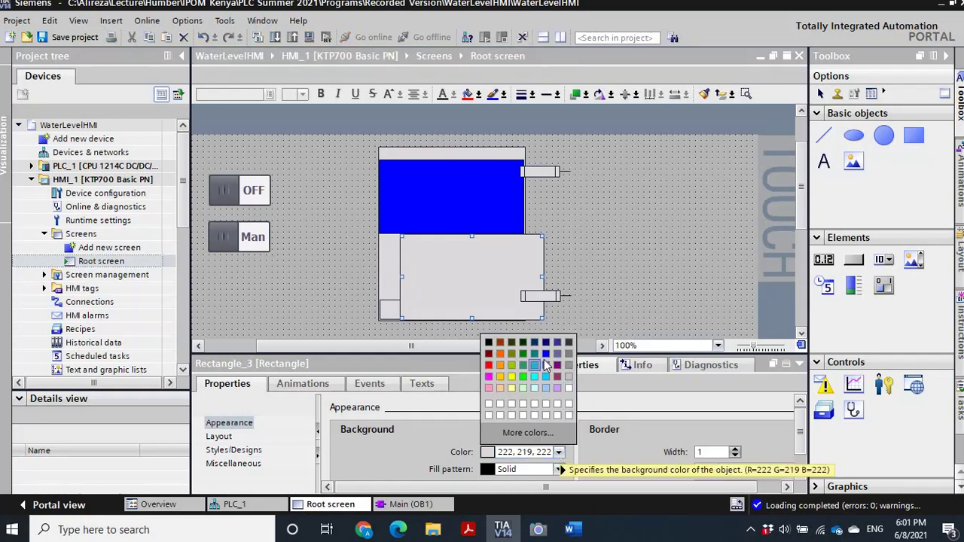
pyautogui.click(548, 353)
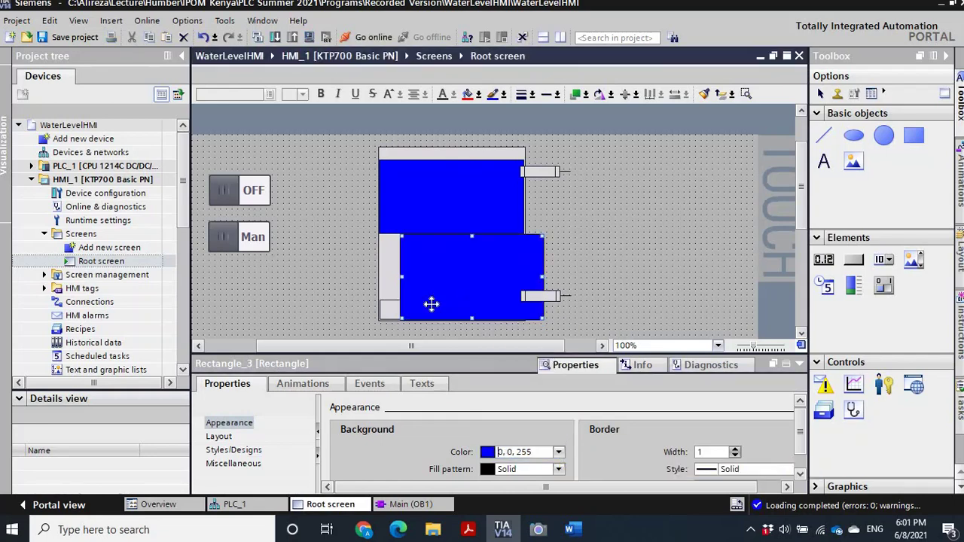
pyautogui.click(388, 307)
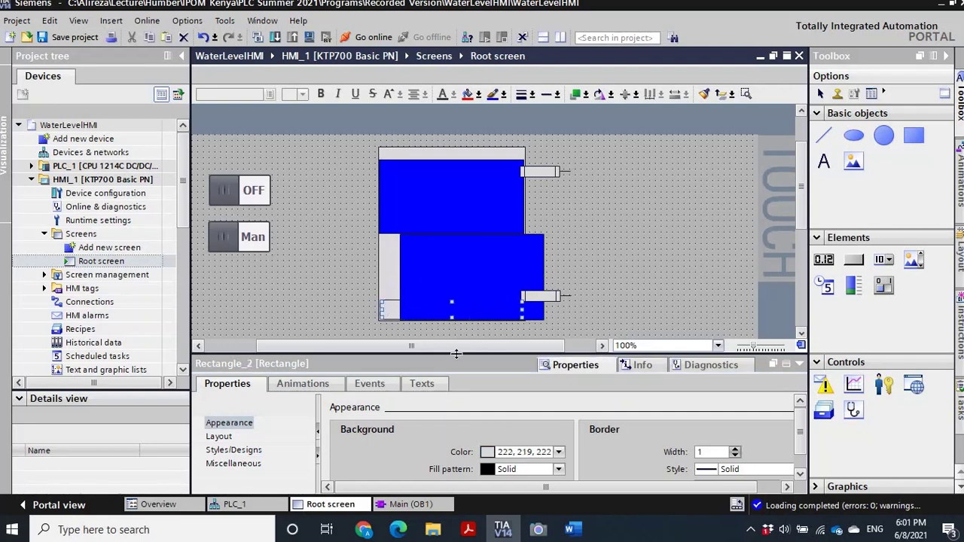
pyautogui.click(559, 452)
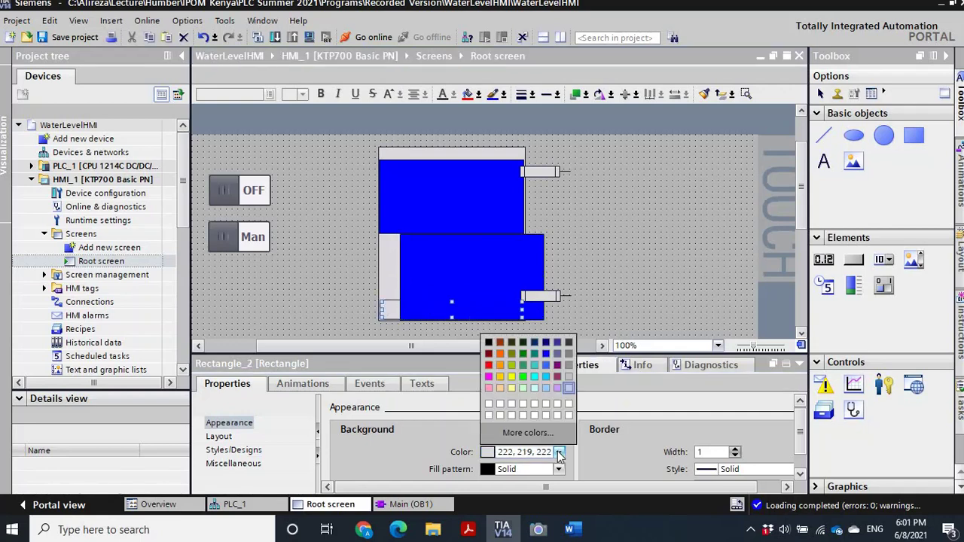
pyautogui.click(546, 354)
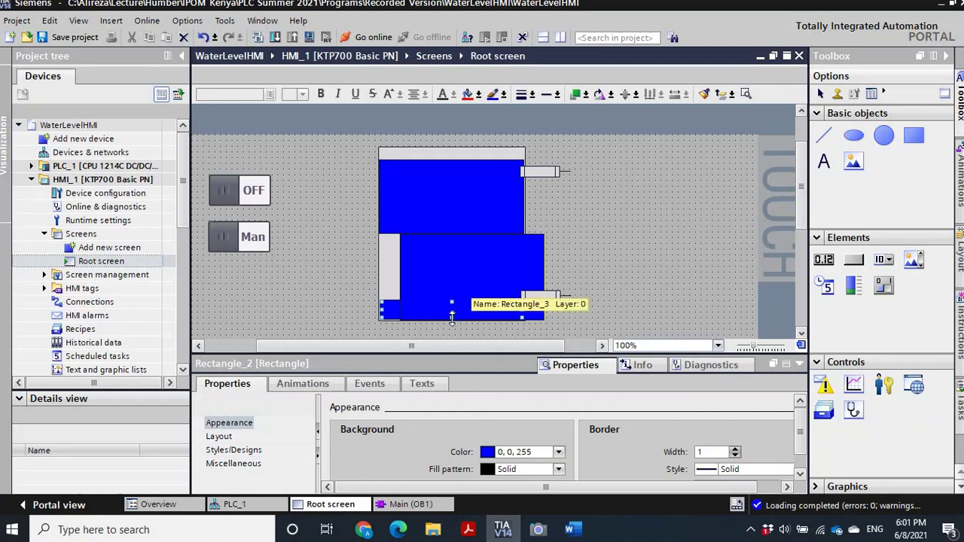
pyautogui.moveTo(452, 301)
pyautogui.mouseDown()
pyautogui.moveTo(452, 317)
pyautogui.moveTo(452, 302)
pyautogui.mouseUp()
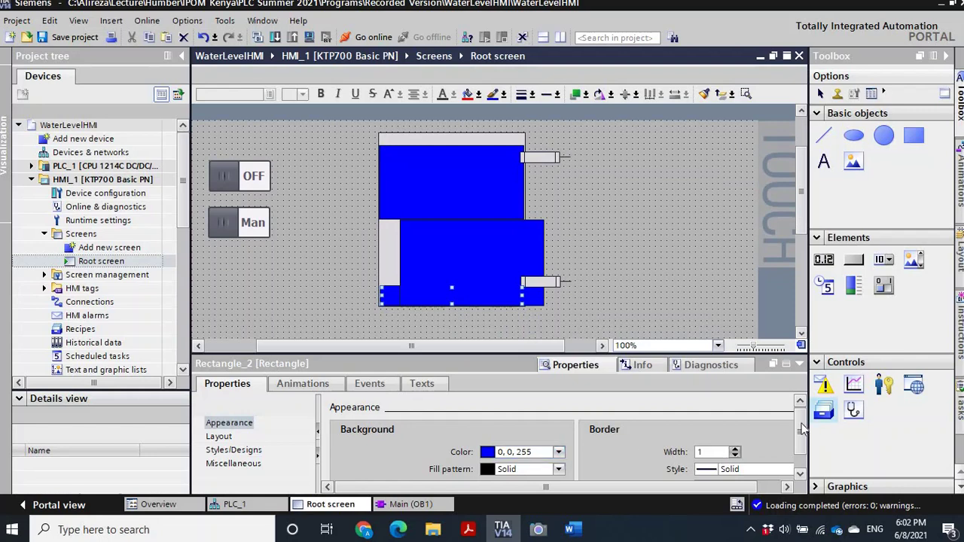
# Set the border color of the bottom and middle water rectangles to blue 0, 0, 255.
pyautogui.scroll(-1, 803, 433)
pyautogui.click(773, 465)
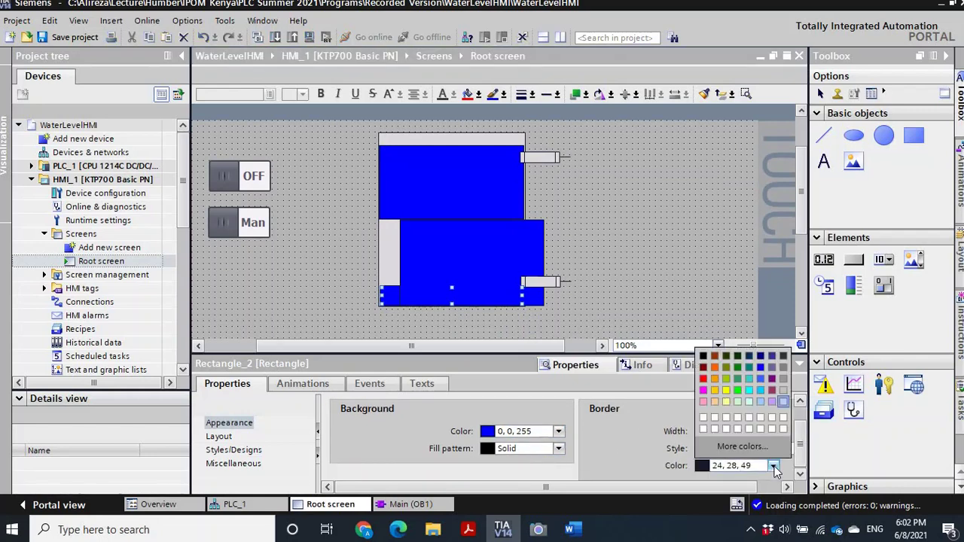
pyautogui.click(759, 367)
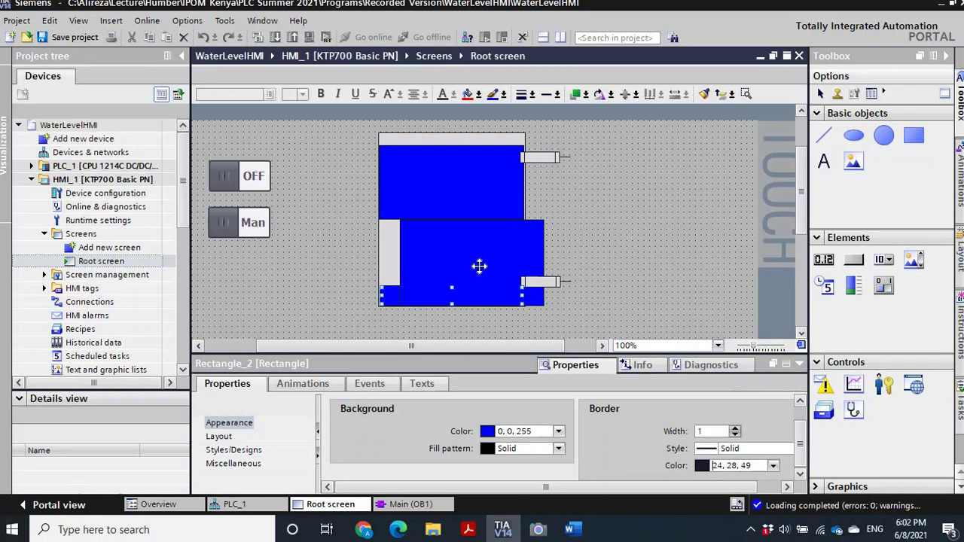
pyautogui.click(458, 266)
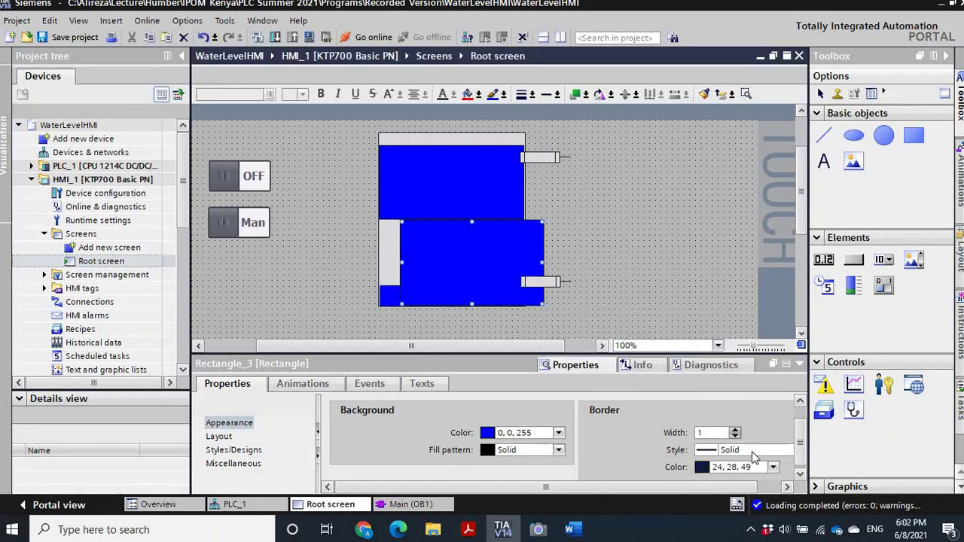
pyautogui.click(774, 467)
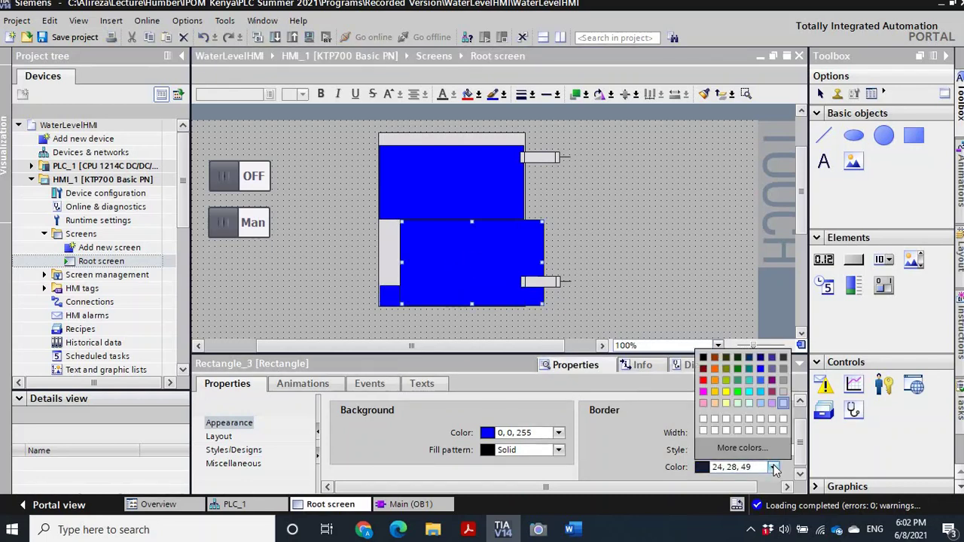
pyautogui.click(759, 369)
# Try to change the upper water rectangle's border color to blue.
pyautogui.click(433, 189)
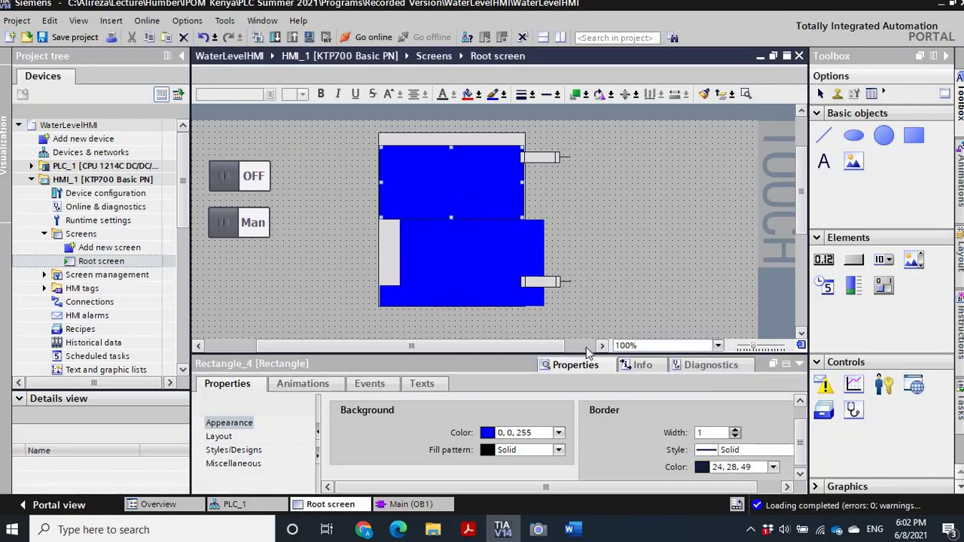
pyautogui.click(773, 467)
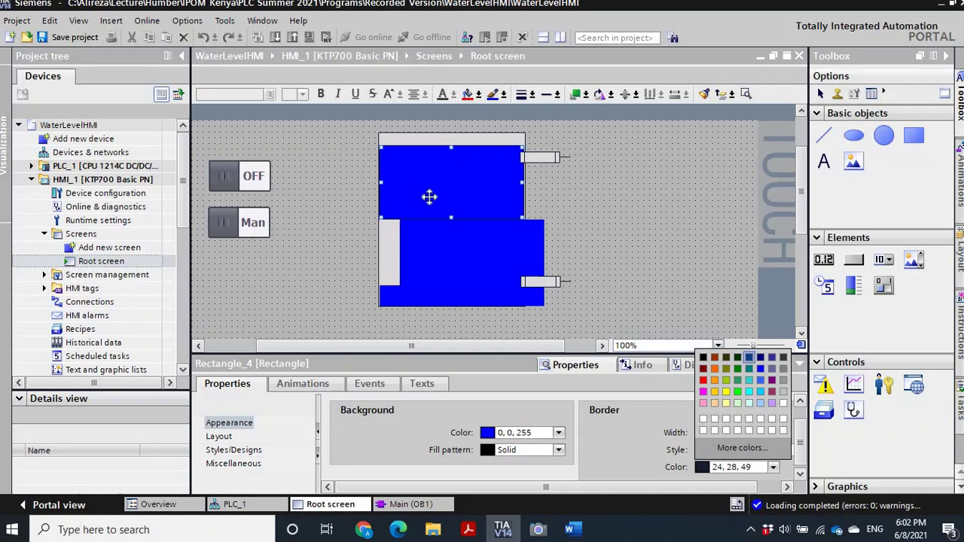
# Select all three blue water rectangles and align their left edges with the middle rectangle.
pyautogui.click(424, 260)
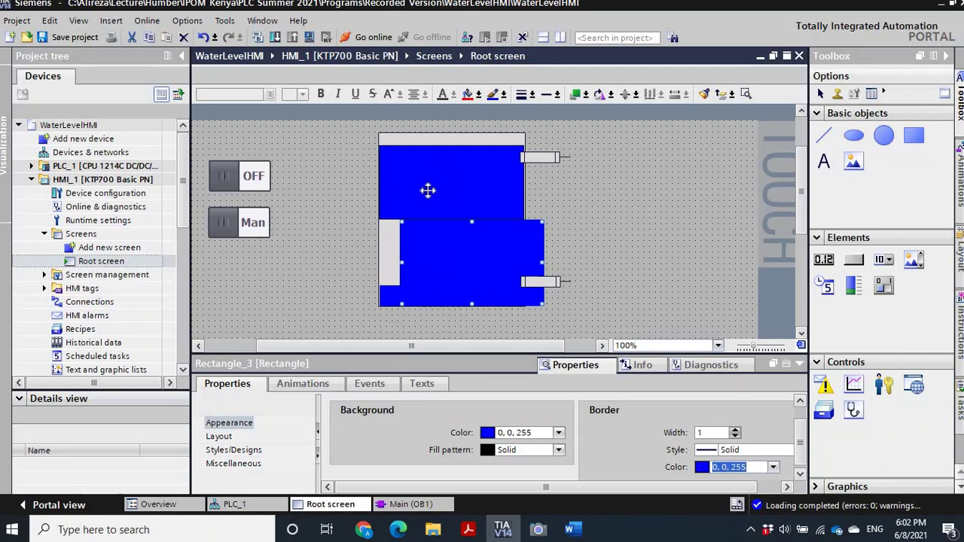
pyautogui.click(387, 289)
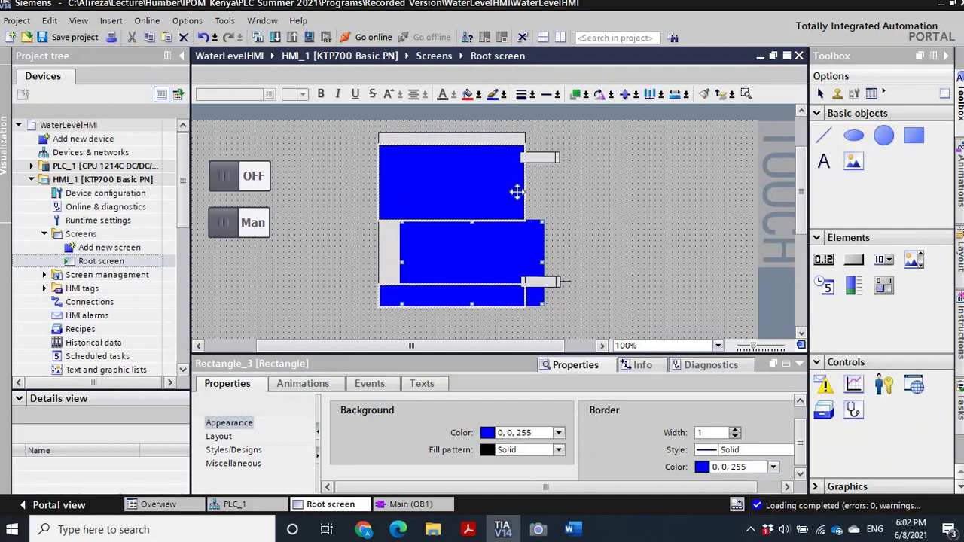
pyautogui.click(636, 95)
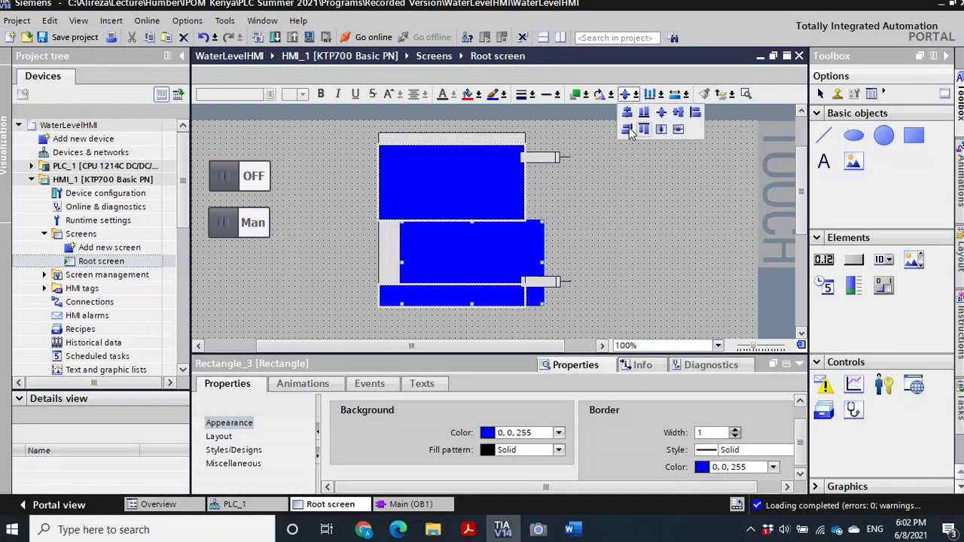
pyautogui.click(694, 111)
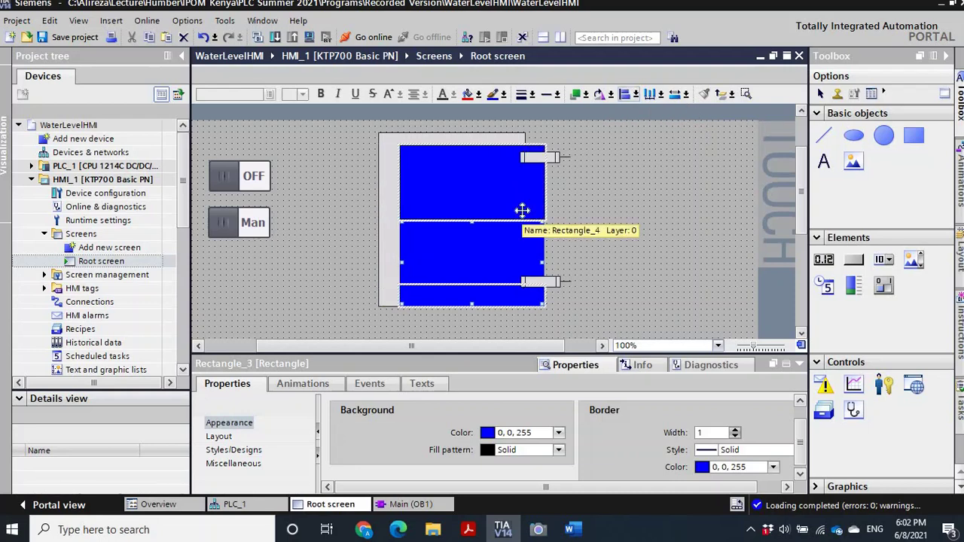
# Nudge the three selected water rectangles left and slightly up until they fit inside the tank outline, leaving them deselected.
pyautogui.press('Left')
pyautogui.press('Left')
pyautogui.press('Left')
pyautogui.press('Left')
pyautogui.press('Left')
pyautogui.press('Left')
pyautogui.press('Left')
pyautogui.press('Left')
pyautogui.press('Left')
pyautogui.press('Left')
pyautogui.press('Left')
pyautogui.press('Left')
pyautogui.press('Left')
pyautogui.press('Left')
pyautogui.press('Left')
pyautogui.press('Left')
pyautogui.press('Left')
pyautogui.press('Left')
pyautogui.press('Left')
pyautogui.press('Left')
pyautogui.press('Left')
pyautogui.press('Left')
pyautogui.press('Left')
pyautogui.press('Left')
pyautogui.press('Left')
pyautogui.press('Left')
pyautogui.press('Left')
pyautogui.press('Up')
pyautogui.press('Up')
pyautogui.press('Up')
pyautogui.press('Up')
pyautogui.press('Up')
pyautogui.press('Up')
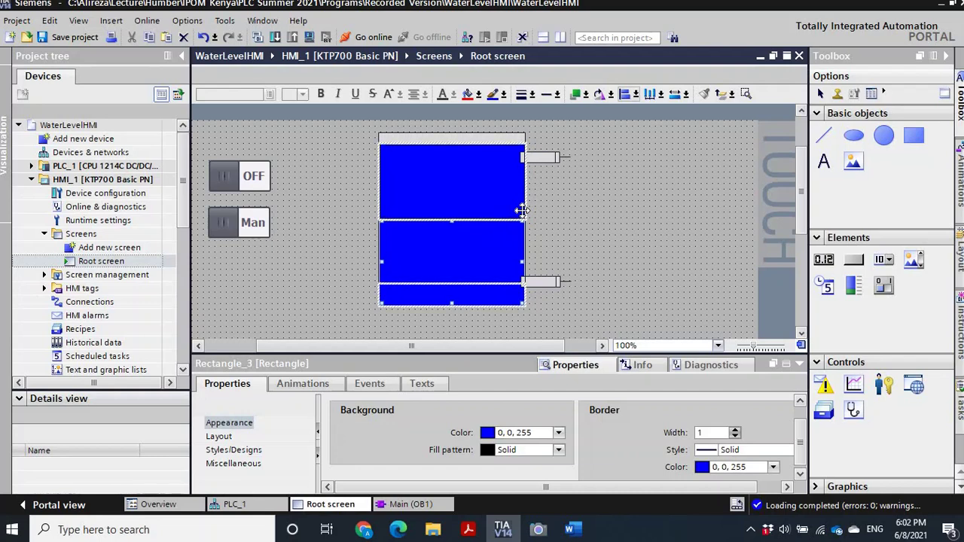
pyautogui.click(340, 210)
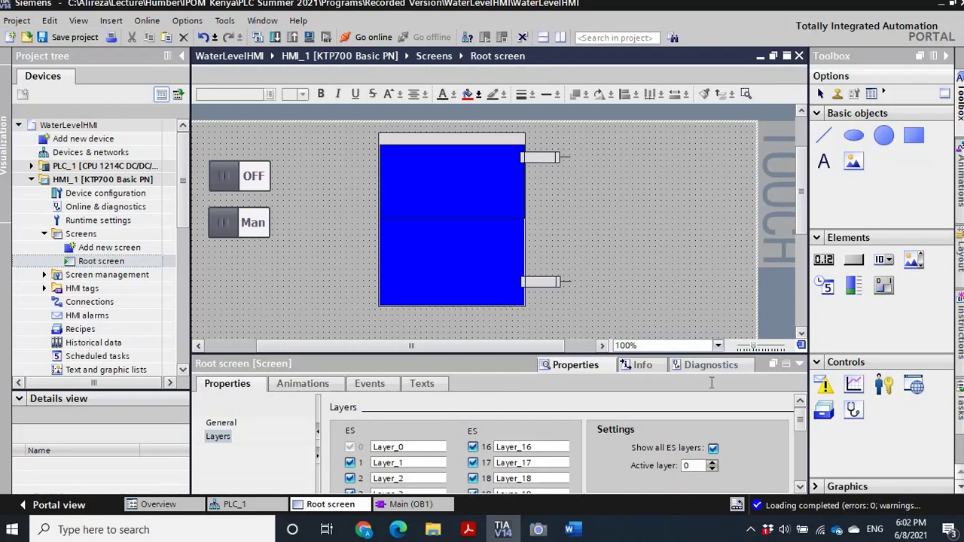
# Zoom the screen to 150% and set the upper water rectangle's border color to blue 0, 0, 255.
pyautogui.click(454, 272)
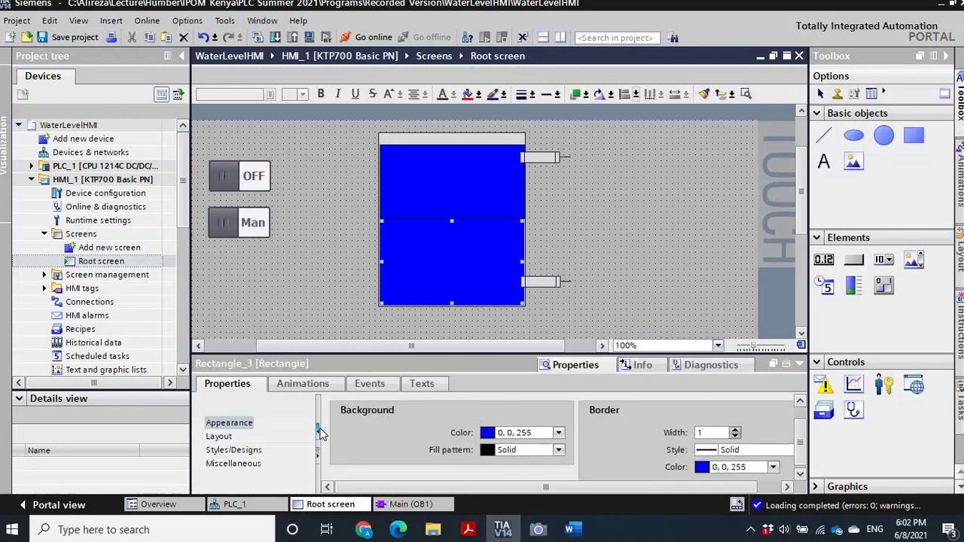
pyautogui.click(717, 349)
pyautogui.click(640, 379)
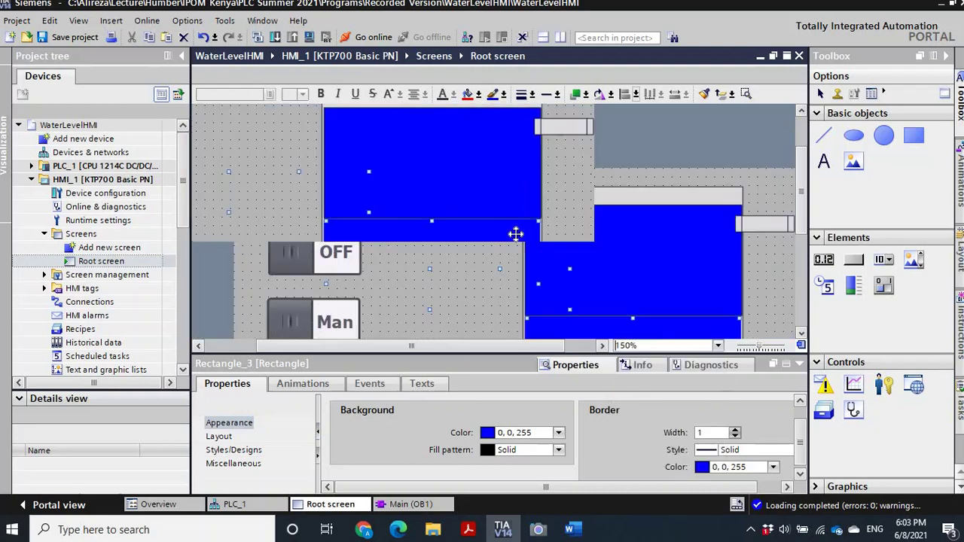
pyautogui.click(426, 179)
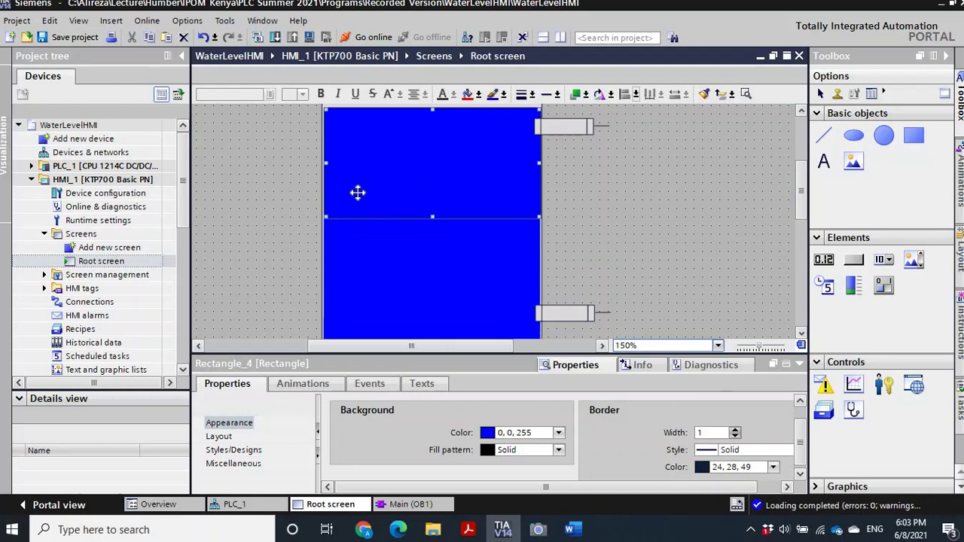
pyautogui.click(774, 468)
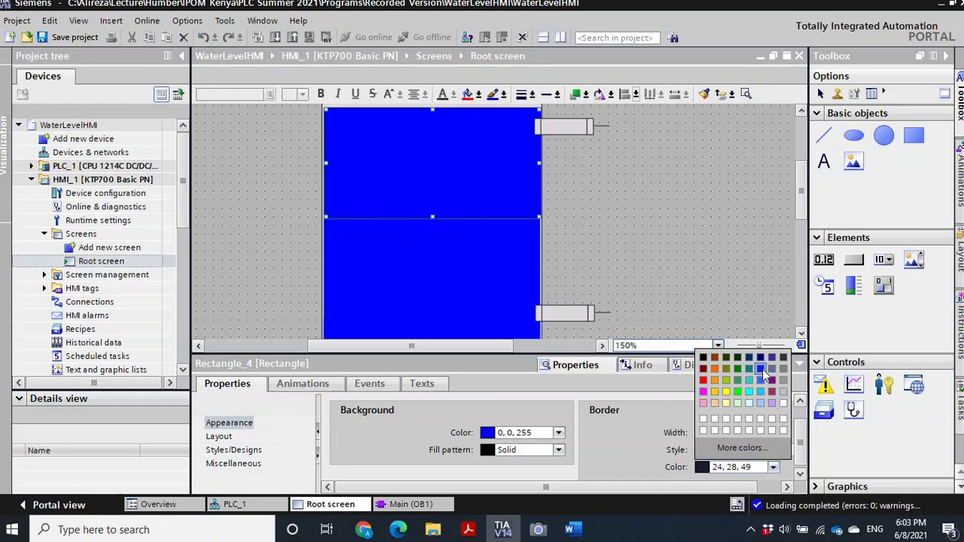
pyautogui.click(763, 375)
pyautogui.click(625, 232)
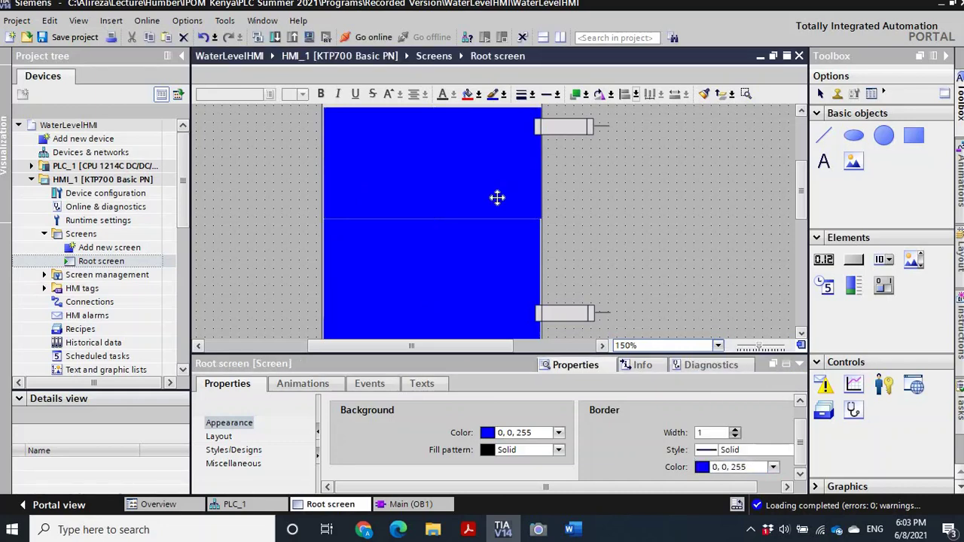
# Shorten the middle water rectangle from its lower edge so it ends just below the low sensor, slightly overlapping the bottom water rectangle.
pyautogui.click(497, 197)
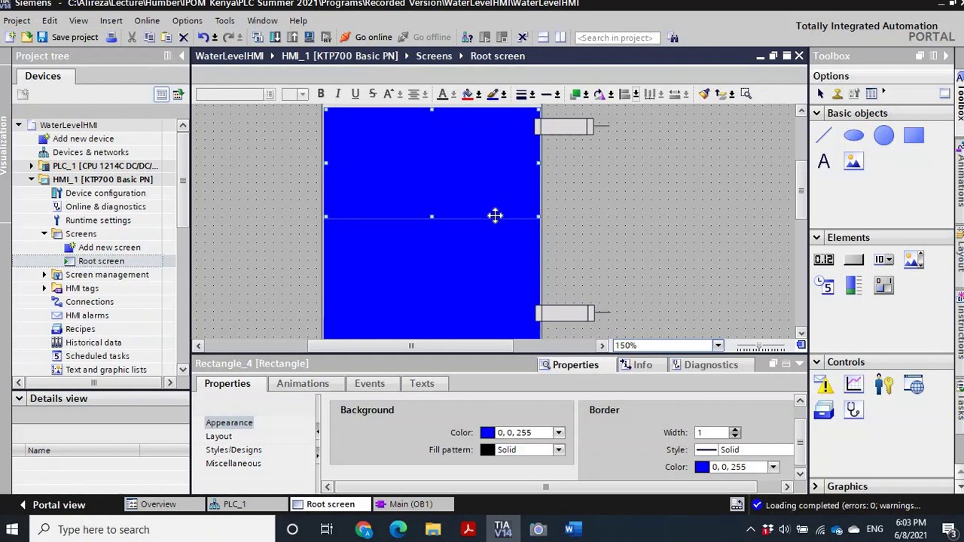
pyautogui.click(579, 261)
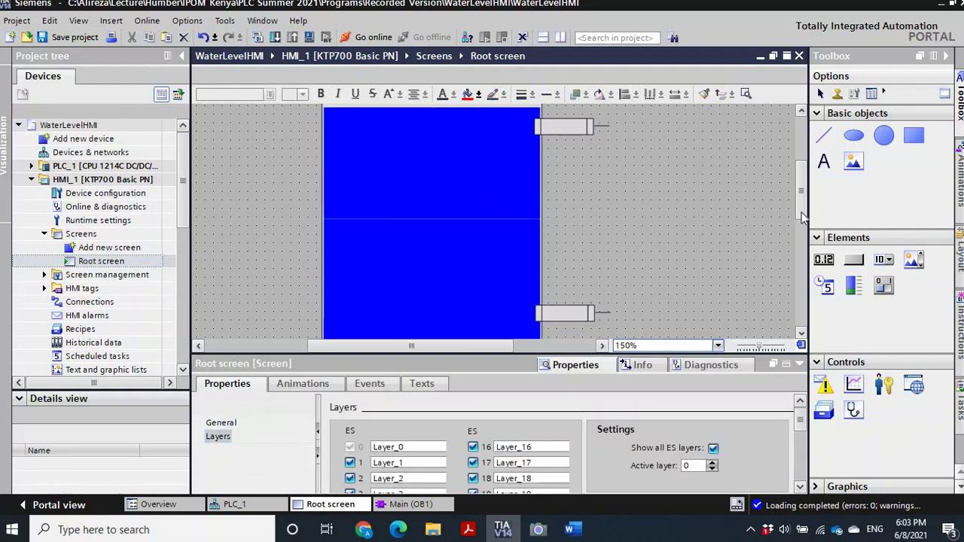
pyautogui.click(801, 334)
pyautogui.click(801, 336)
pyautogui.click(801, 335)
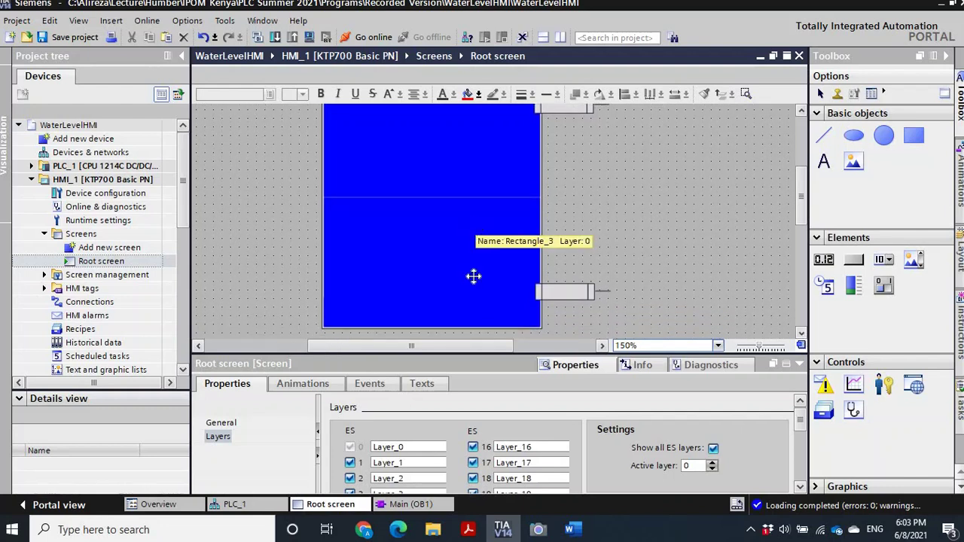
pyautogui.click(447, 306)
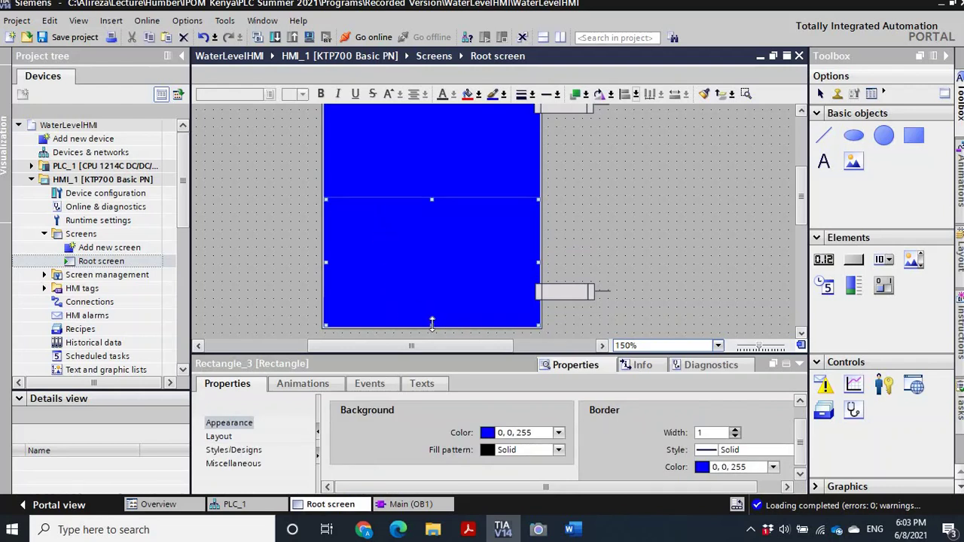
pyautogui.moveTo(433, 316); pyautogui.dragTo(432, 230)
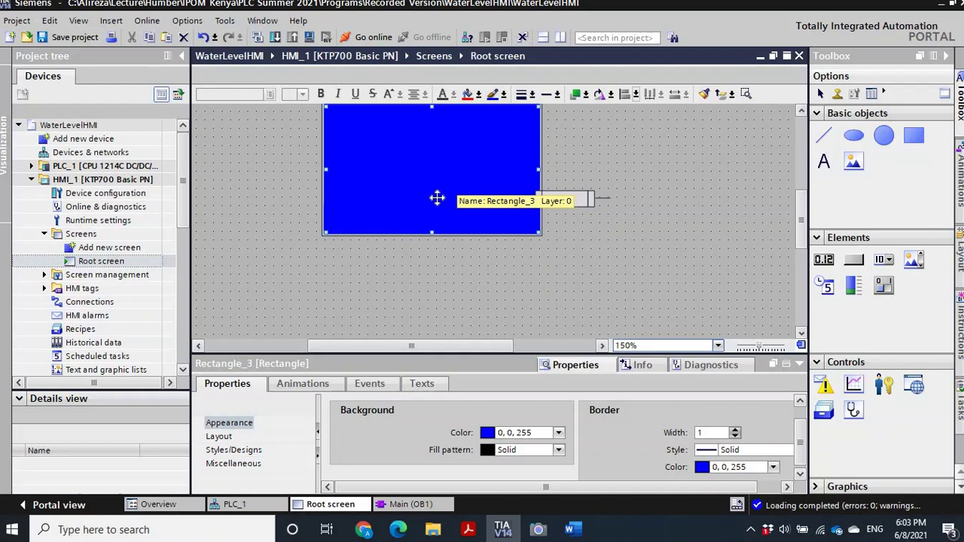
pyautogui.moveTo(432, 230); pyautogui.dragTo(432, 193)
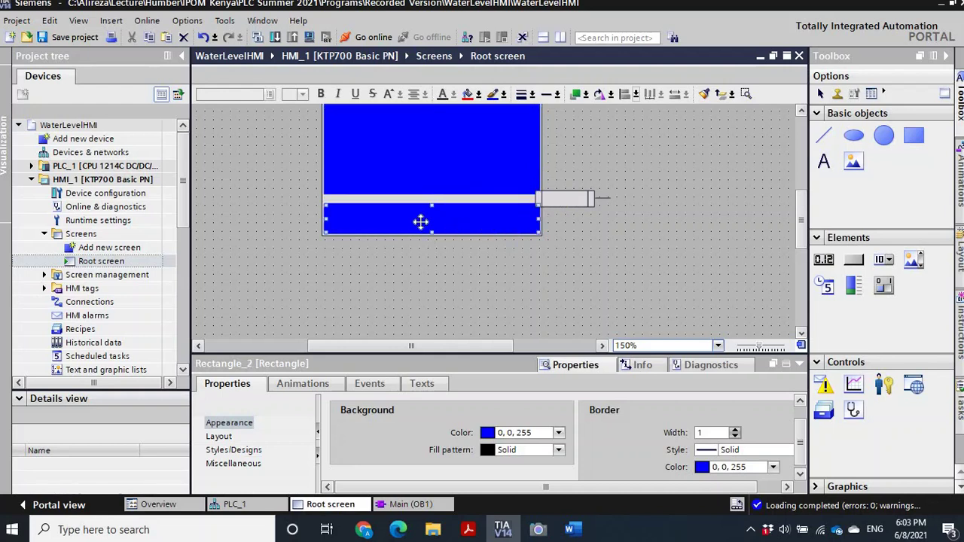
pyautogui.click(429, 187)
pyautogui.moveTo(431, 192); pyautogui.dragTo(433, 220)
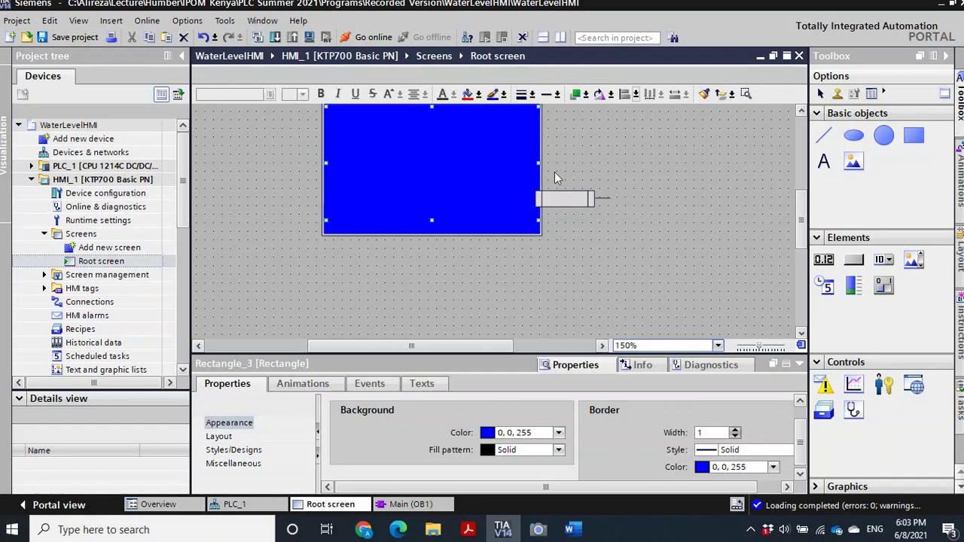
# Add a Visibility animation to the middle water rectangle and link it to the Low Sensor Switch tag.
pyautogui.click(303, 385)
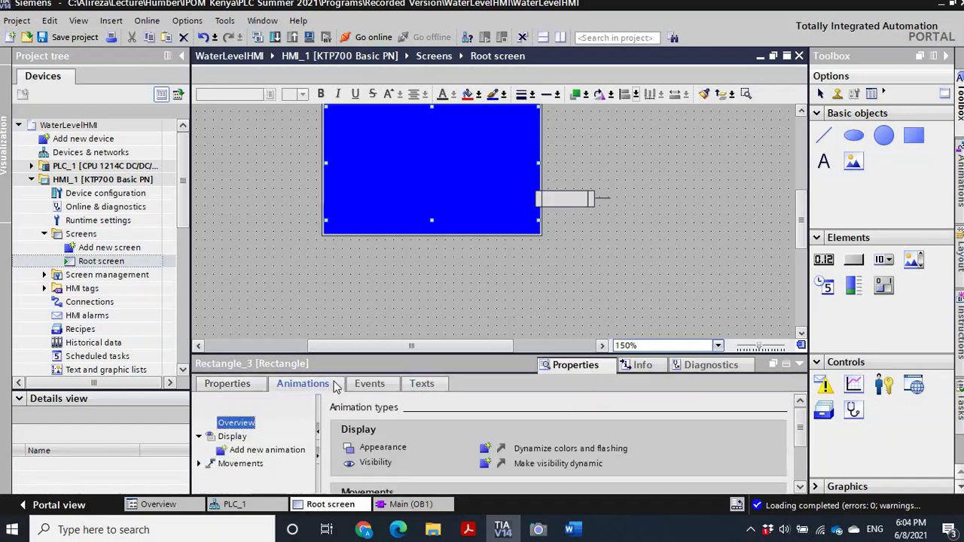
pyautogui.click(233, 453)
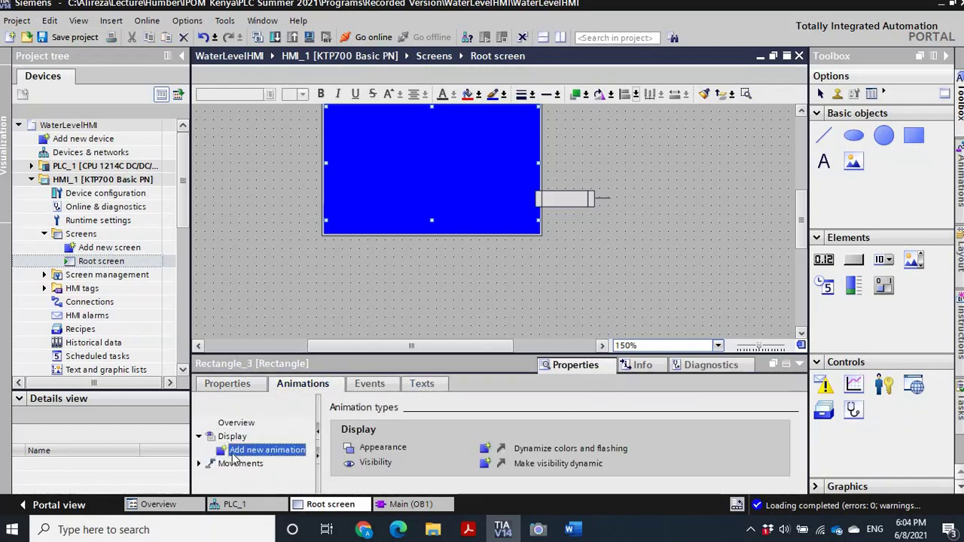
pyautogui.doubleClick(232, 452)
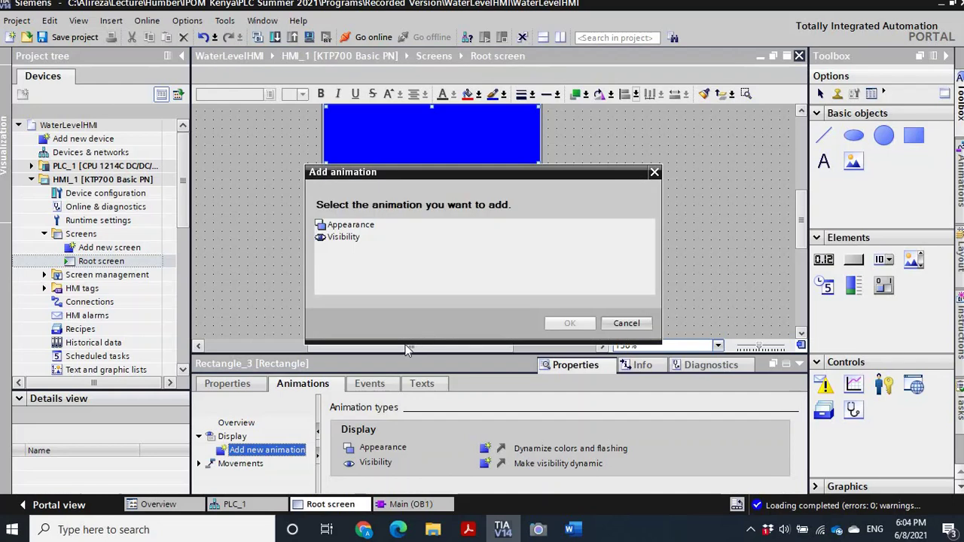
pyautogui.doubleClick(346, 238)
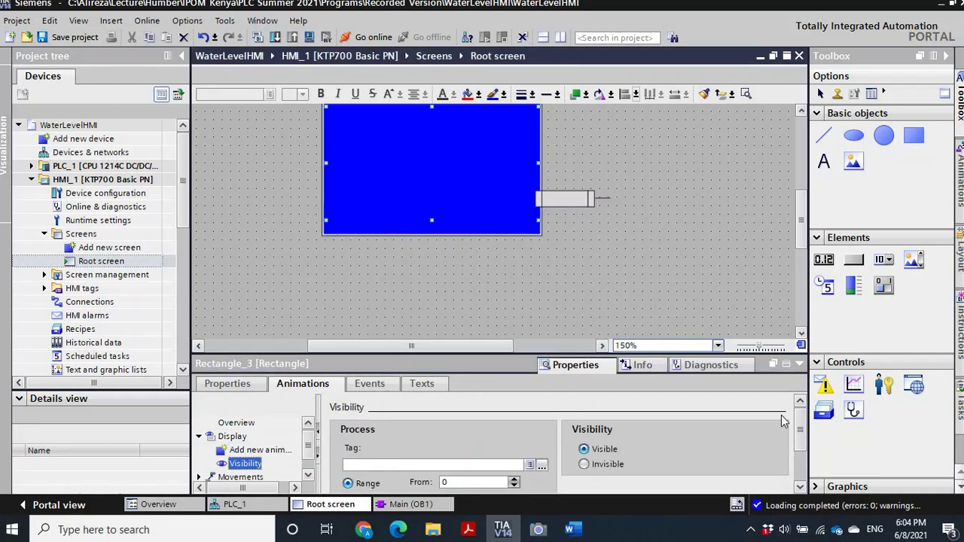
pyautogui.scroll(-2, 801, 433)
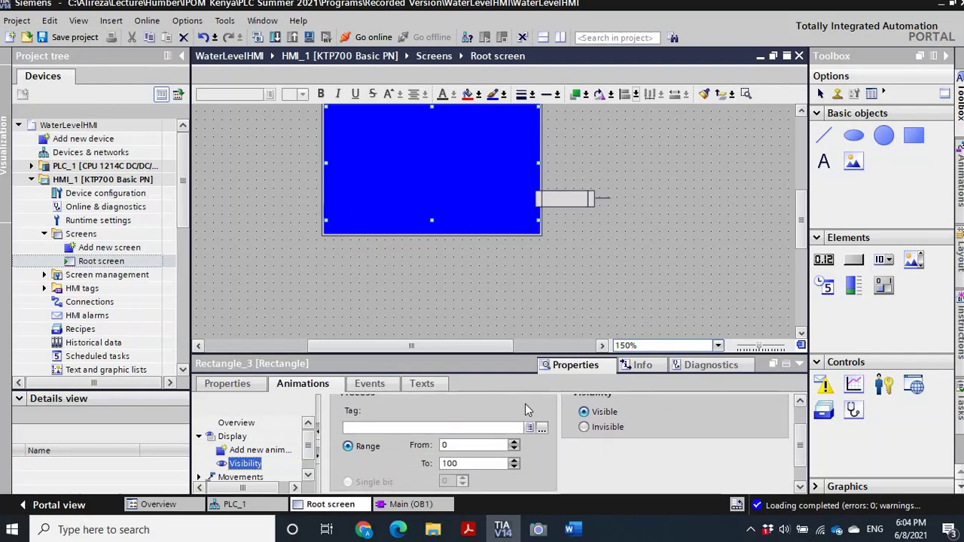
pyautogui.click(542, 428)
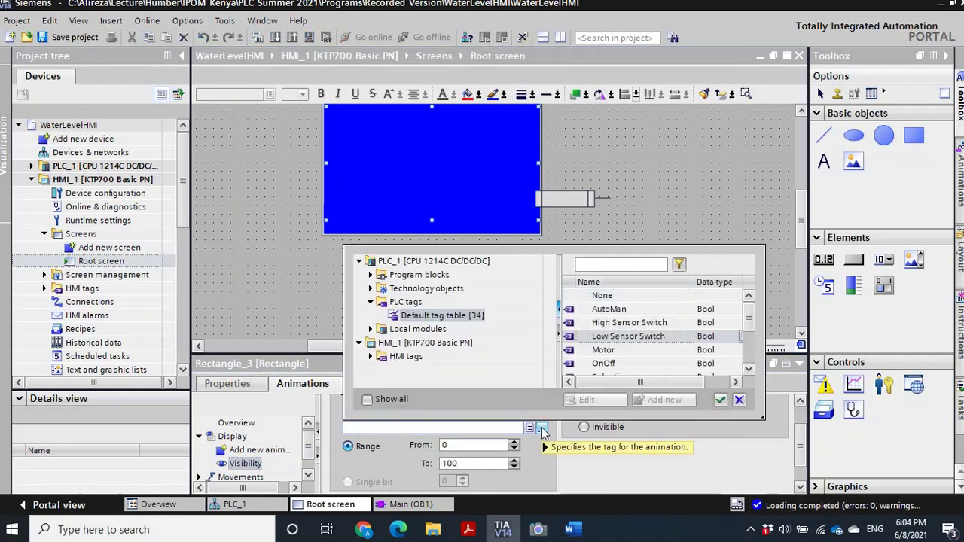
pyautogui.click(616, 340)
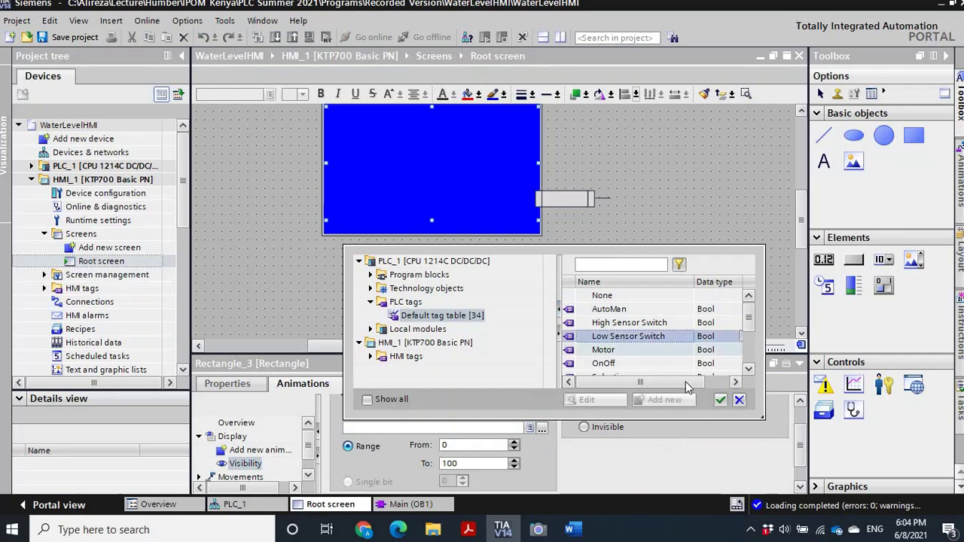
pyautogui.click(720, 402)
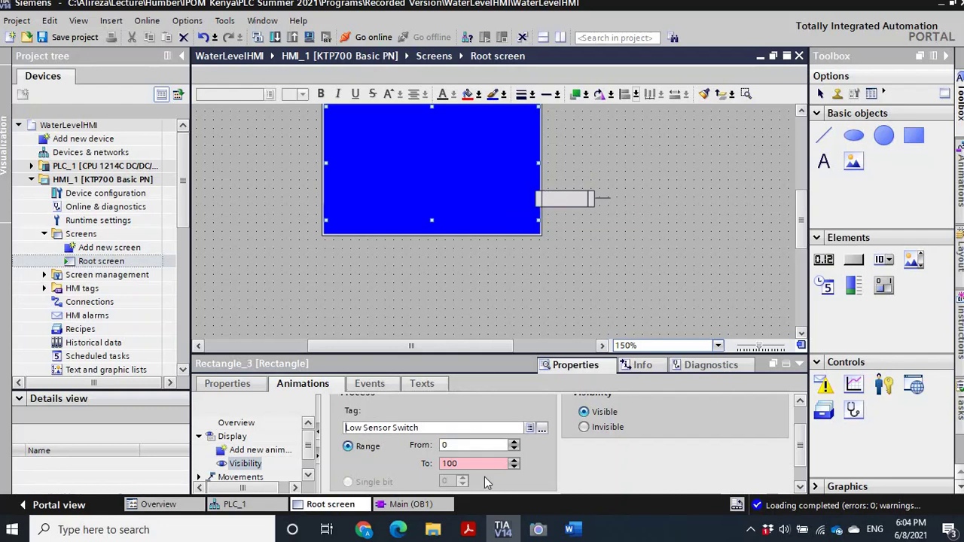
# Set the middle rectangle's visibility range from 1 to 1 and select the upper water rectangle.
pyautogui.doubleClick(455, 445)
pyautogui.press('BackSpace')
pyautogui.write('1')
pyautogui.doubleClick(466, 462)
pyautogui.press('BackSpace')
pyautogui.write('1')
pyautogui.scroll(-1, 801, 450)
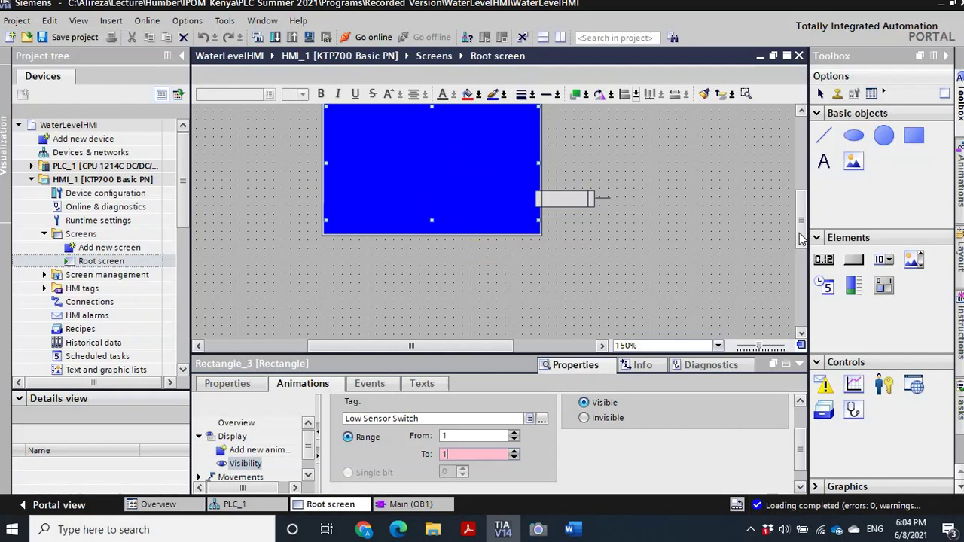
pyautogui.scroll(3, 801, 235)
pyautogui.click(437, 169)
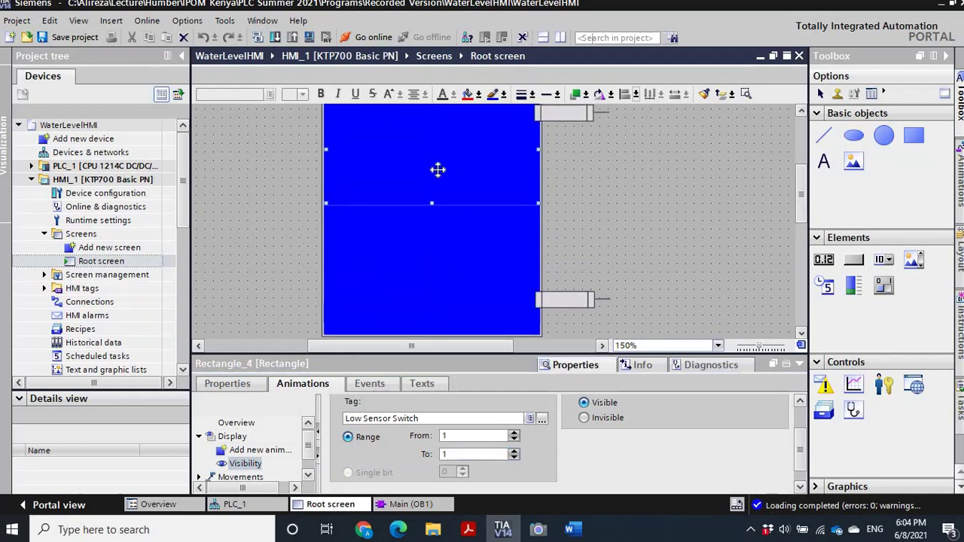
pyautogui.click(272, 450)
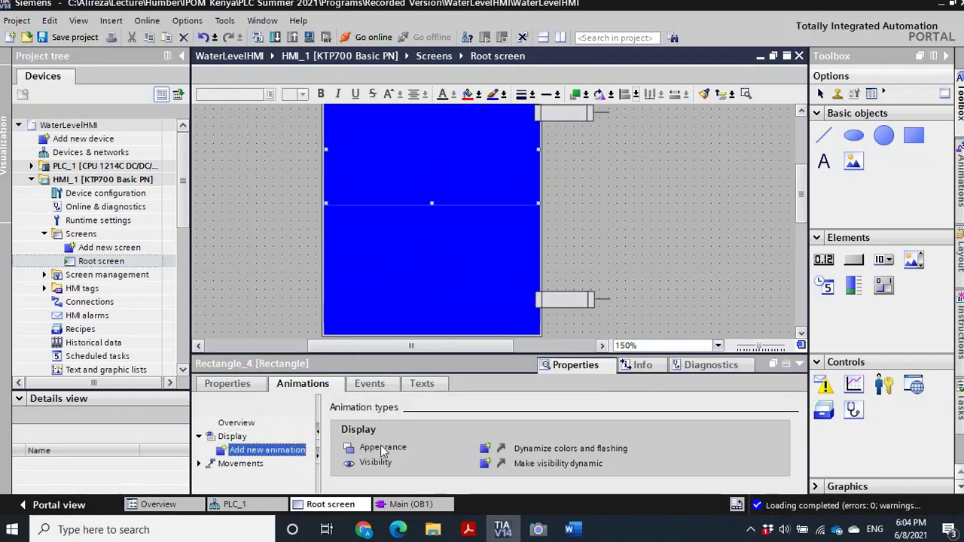
pyautogui.doubleClick(243, 452)
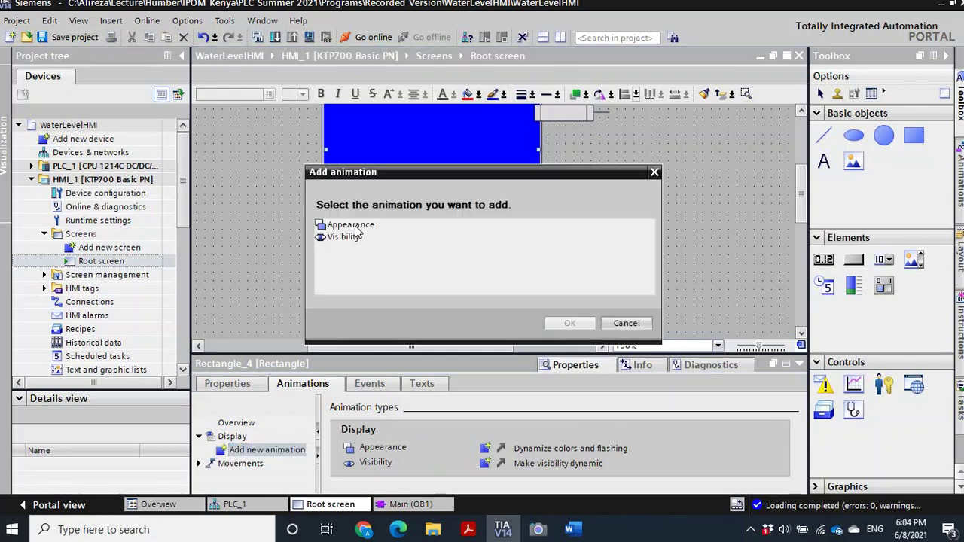
pyautogui.click(354, 226)
pyautogui.click(569, 325)
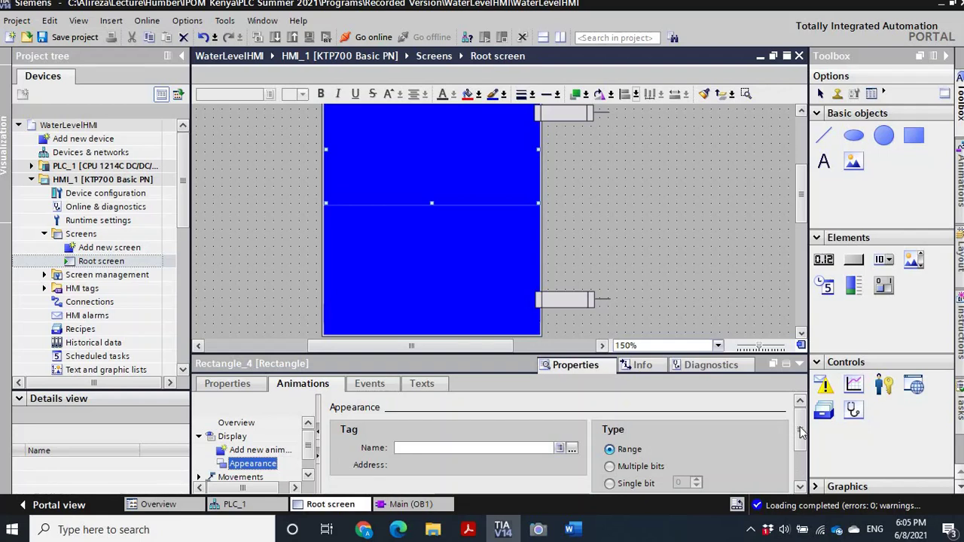
pyautogui.scroll(-2, 801, 459)
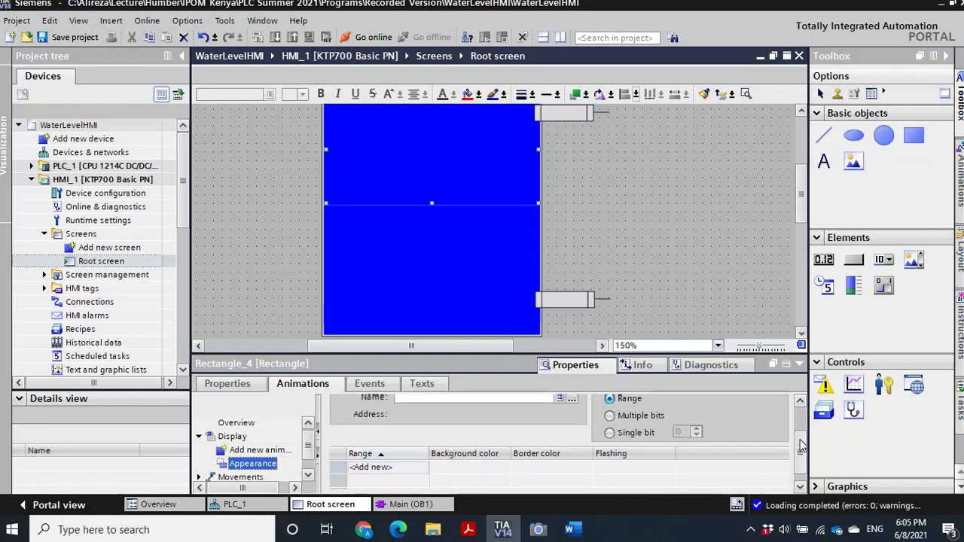
pyautogui.scroll(2, 803, 456)
pyautogui.scroll(-1, 802, 456)
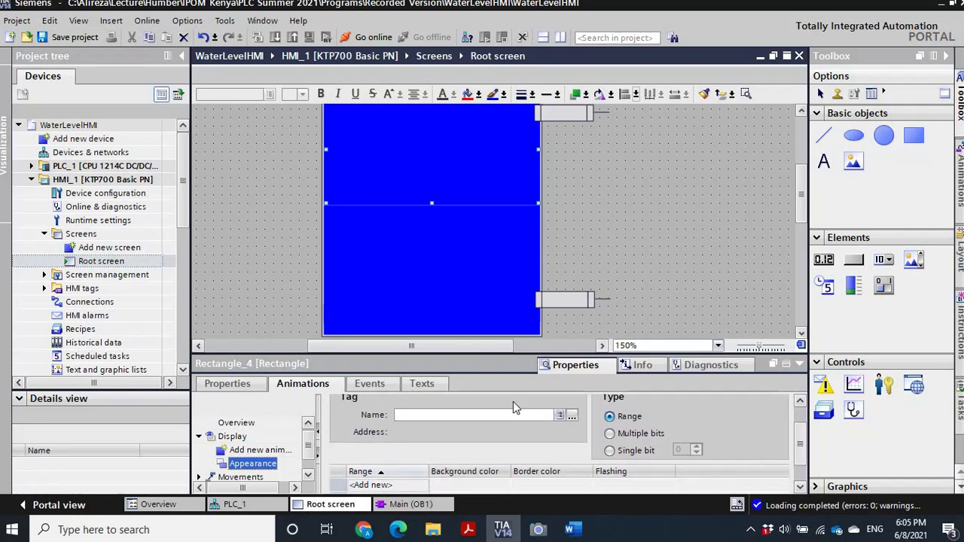
pyautogui.click(572, 415)
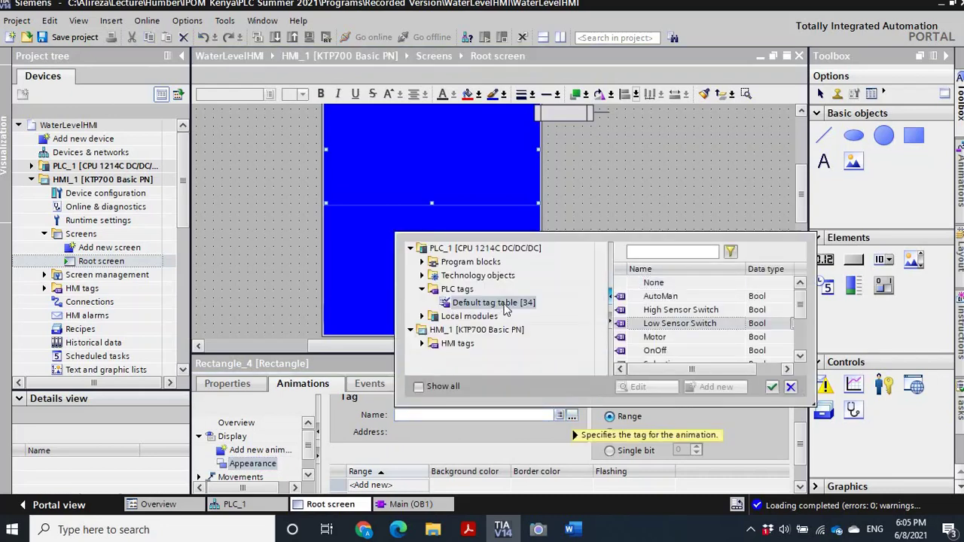
pyautogui.click(661, 311)
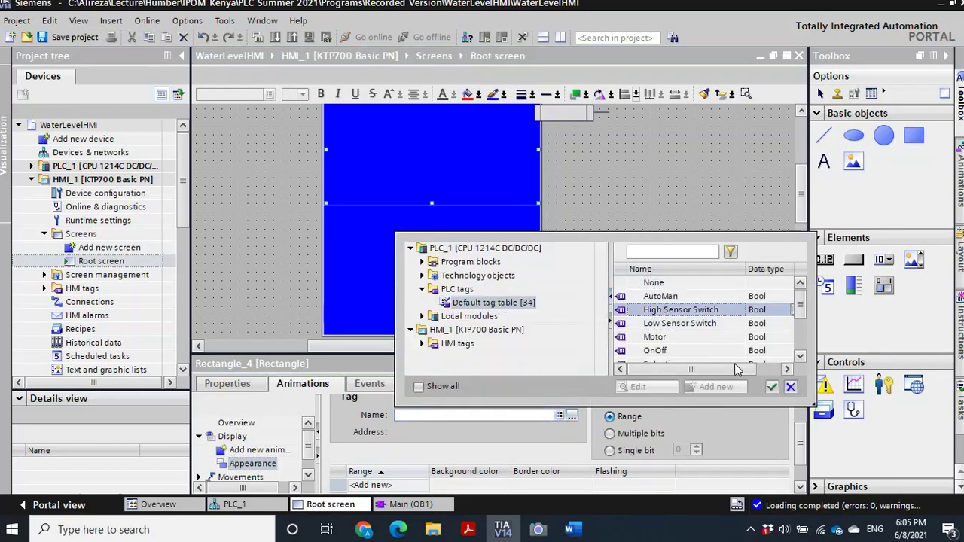
pyautogui.click(772, 387)
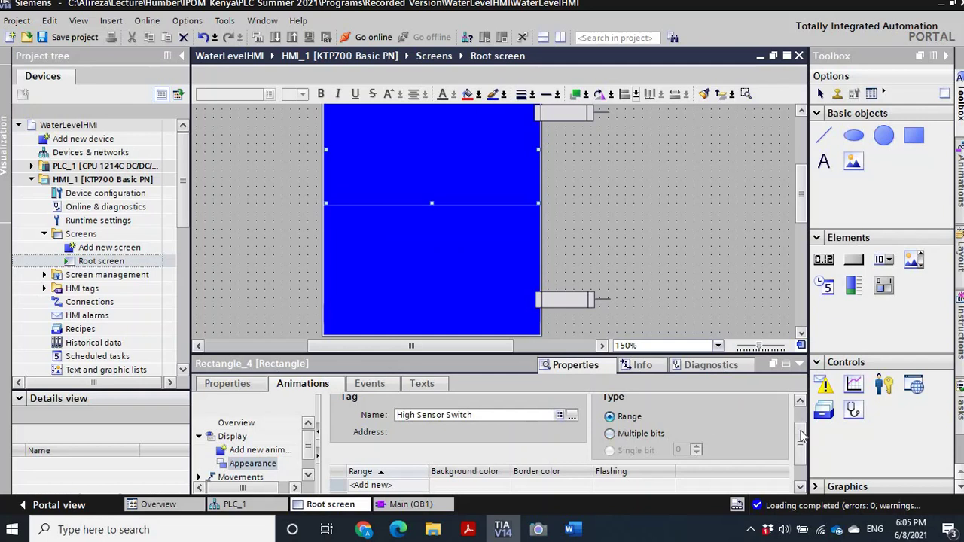
pyautogui.scroll(-1, 801, 437)
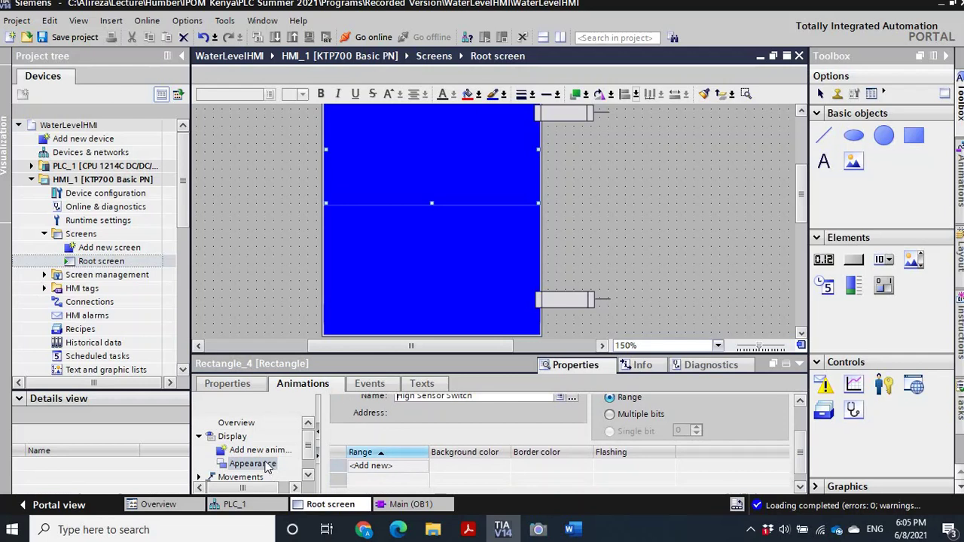
pyautogui.click(252, 464)
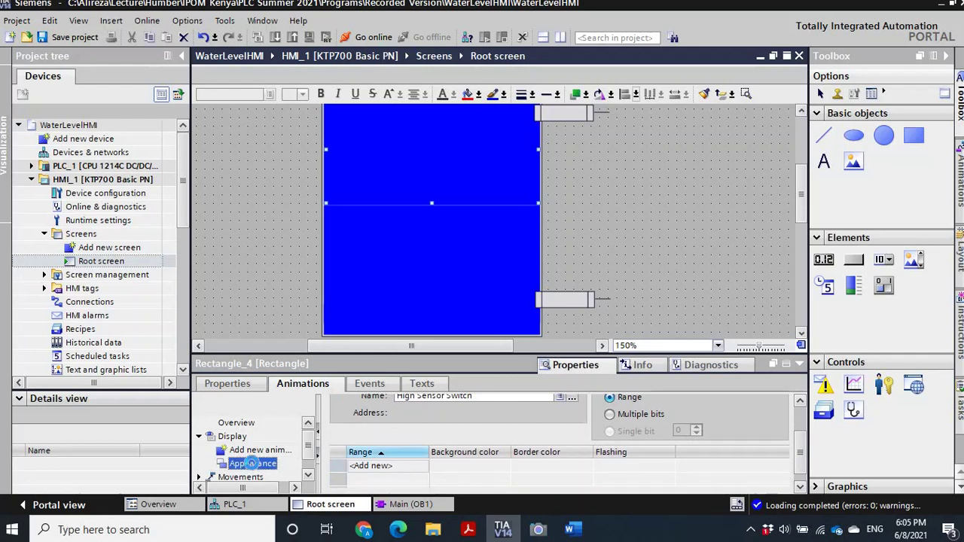
pyautogui.press('Delete')
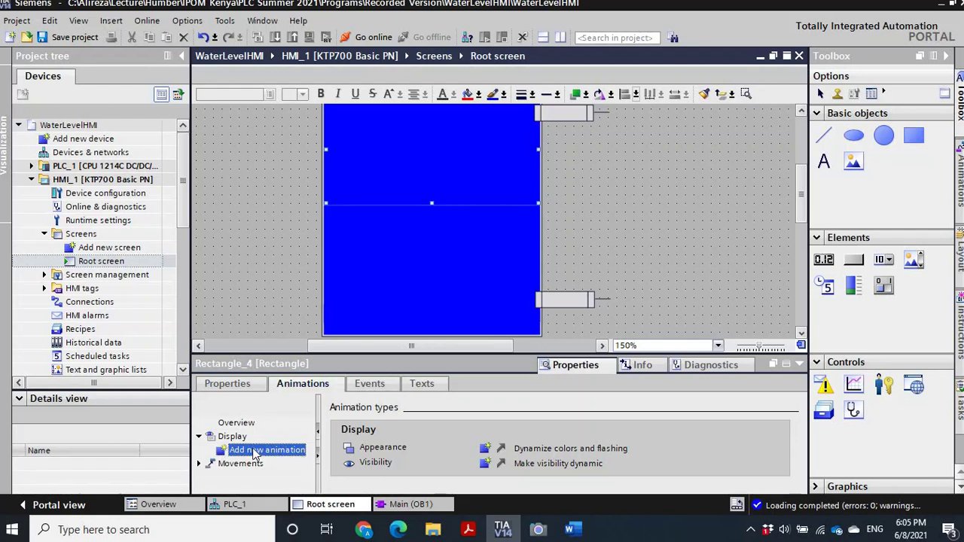
# Add a Visibility animation to the upper water rectangle and link it to the High Sensor Switch tag.
pyautogui.click(342, 238)
pyautogui.click(569, 323)
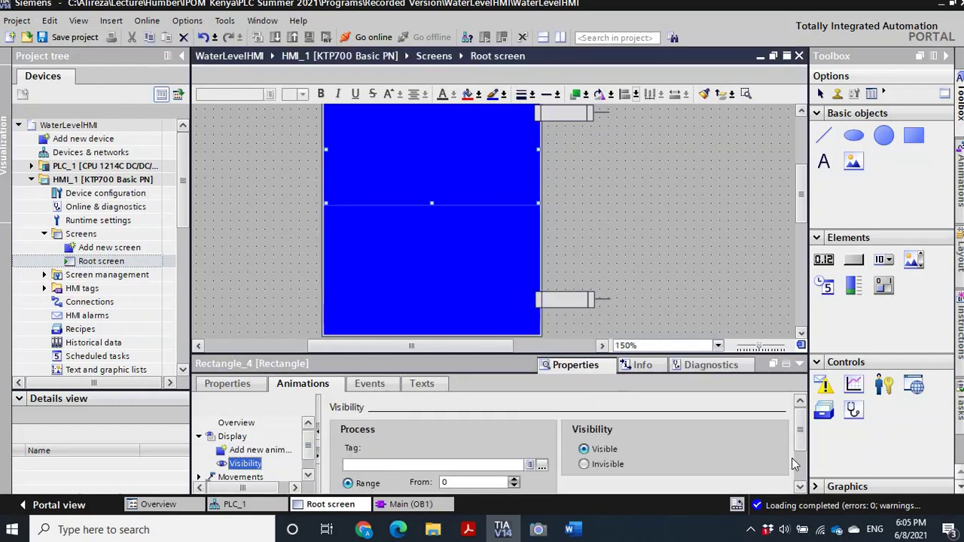
pyautogui.scroll(-2, 803, 450)
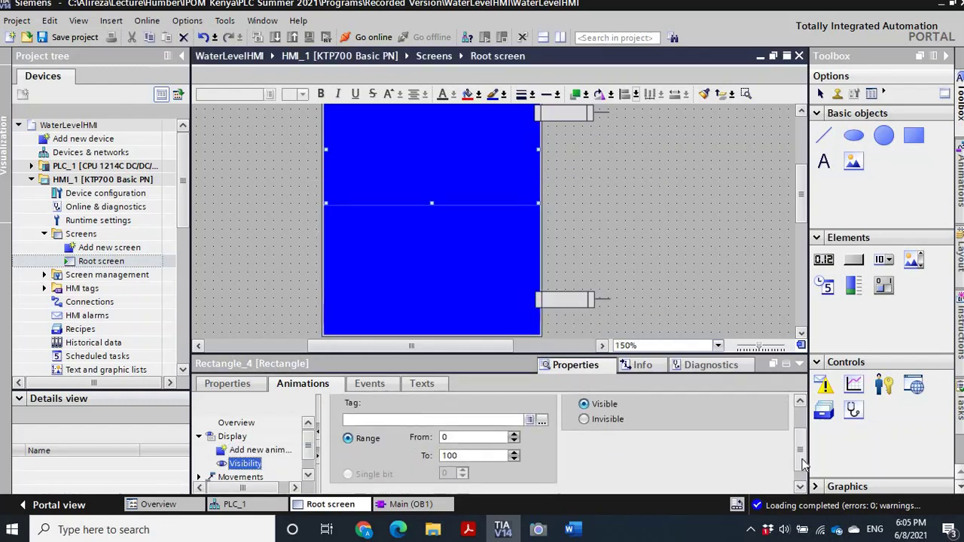
pyautogui.click(542, 421)
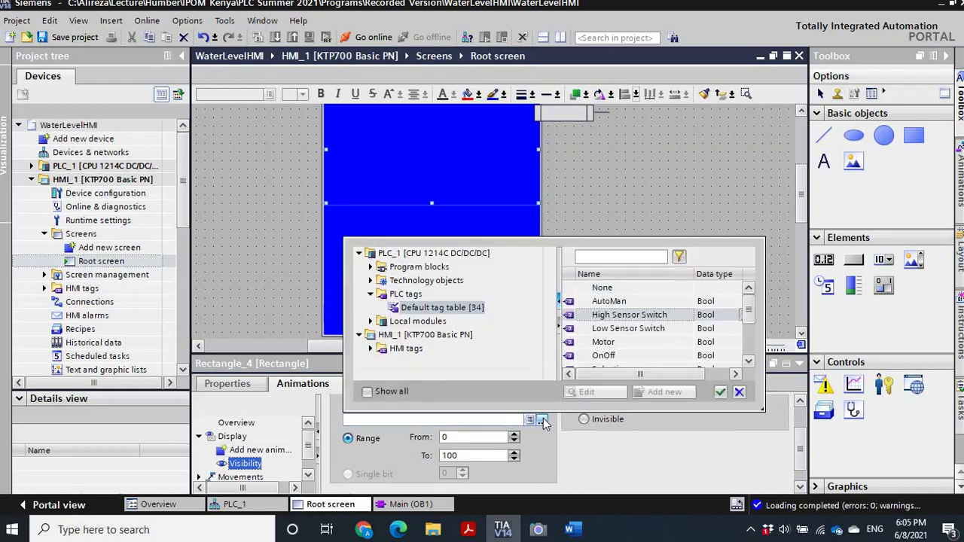
pyautogui.click(621, 316)
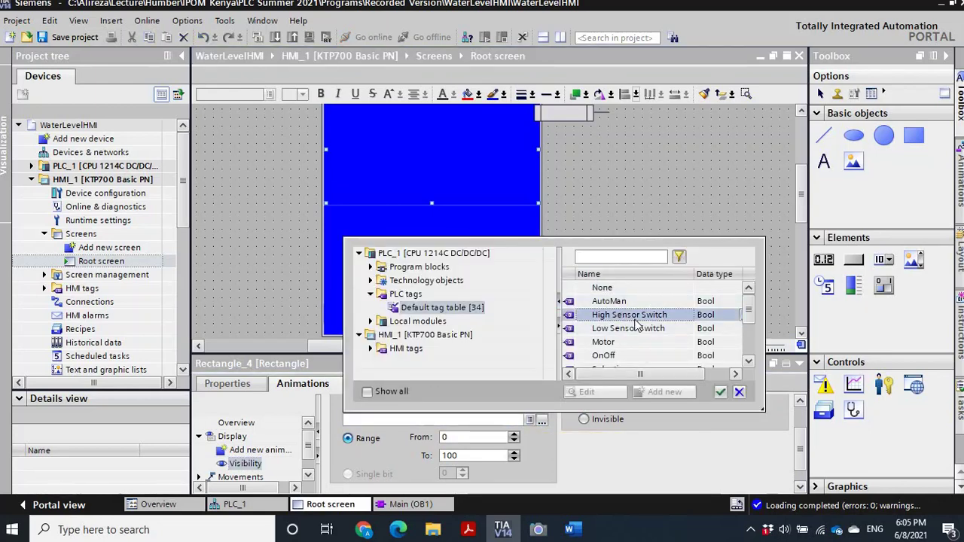
pyautogui.click(720, 392)
# Set the upper rectangle's visibility range from 1 to 1 for the High Sensor Switch tag.
pyautogui.doubleClick(456, 437)
pyautogui.press('BackSpace')
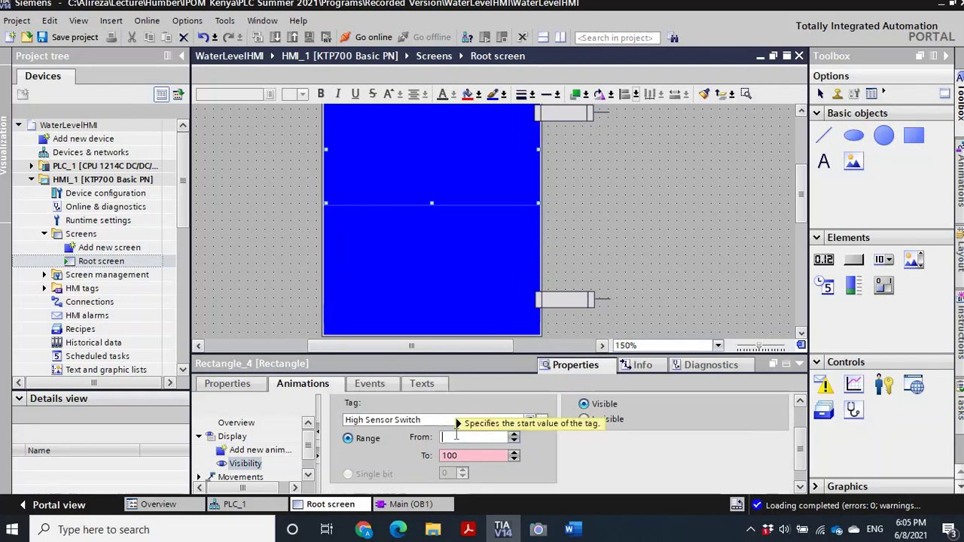
pyautogui.write('1')
pyautogui.doubleClick(460, 455)
pyautogui.write('1')
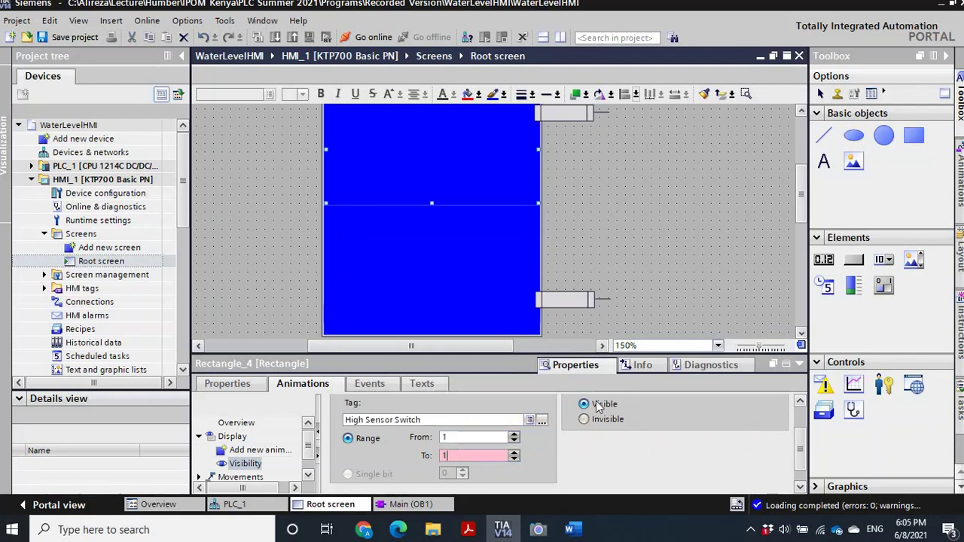
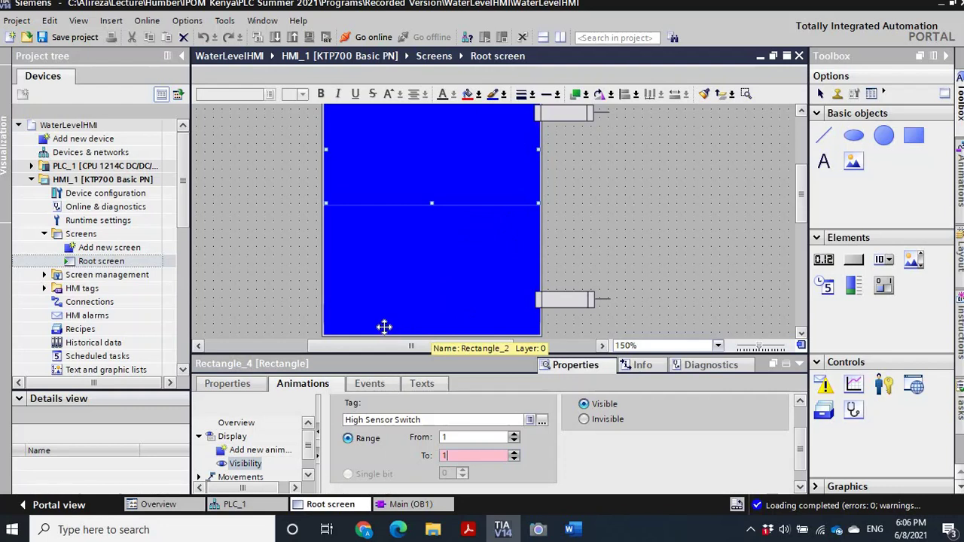
# Switch to the lecture PDF in Acrobat Reader and examine the pump and piping drawn below the tank in the HMI layout.
pyautogui.click(278, 269)
pyautogui.moveTo(803, 197); pyautogui.dragTo(808, 256)
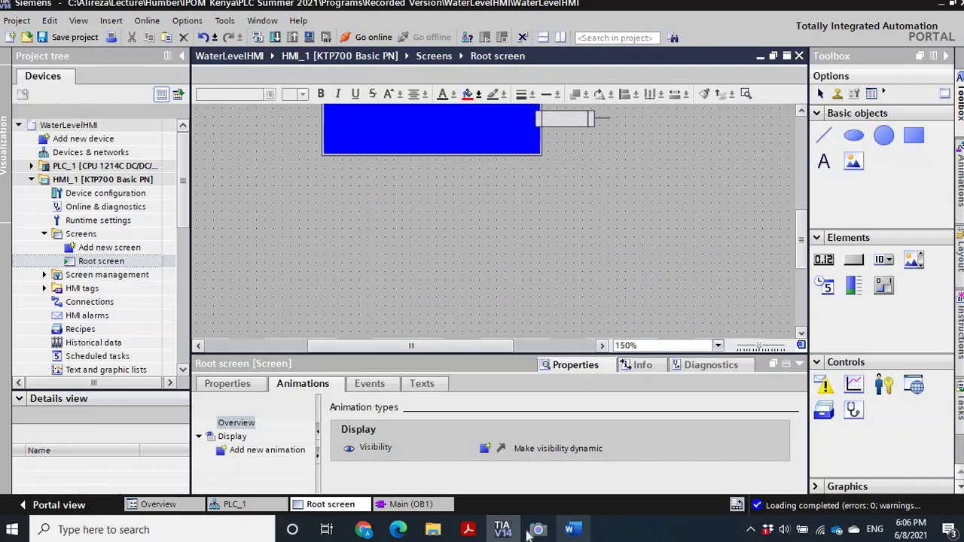
pyautogui.click(468, 530)
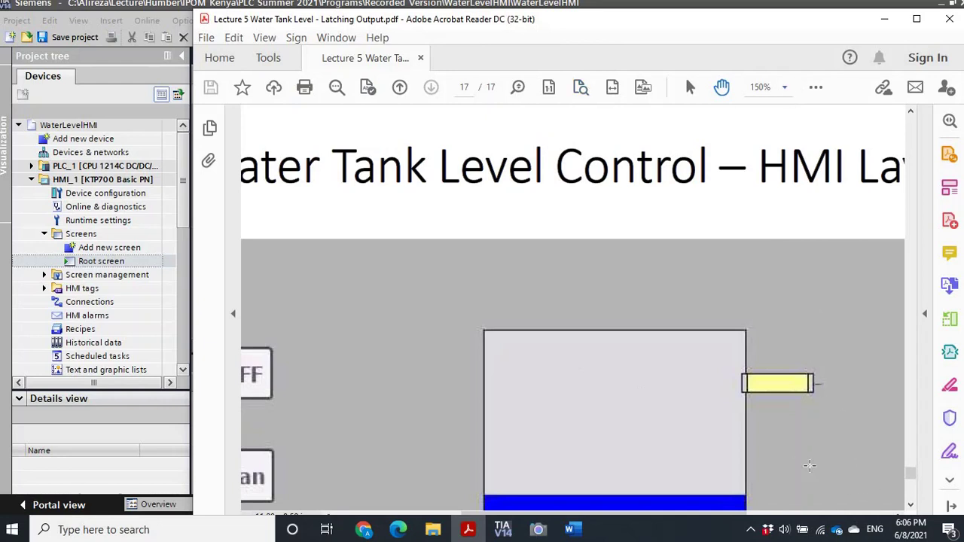
pyautogui.scroll(-4, 809, 464)
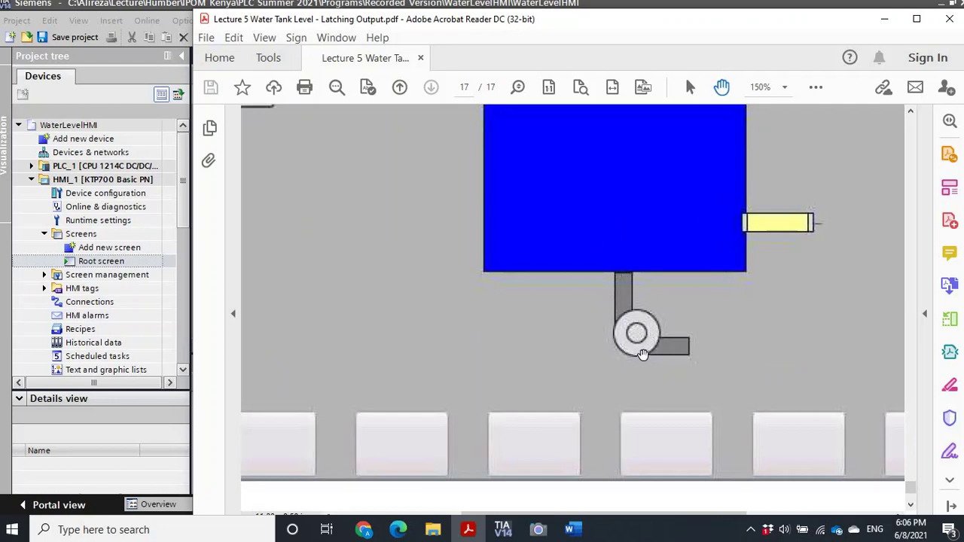
pyautogui.click(885, 27)
# Draw a vertical pipe rectangle about 21 by 54 under the tank's bottom edge and fill it with gray 132, 130, 132.
pyautogui.click(914, 136)
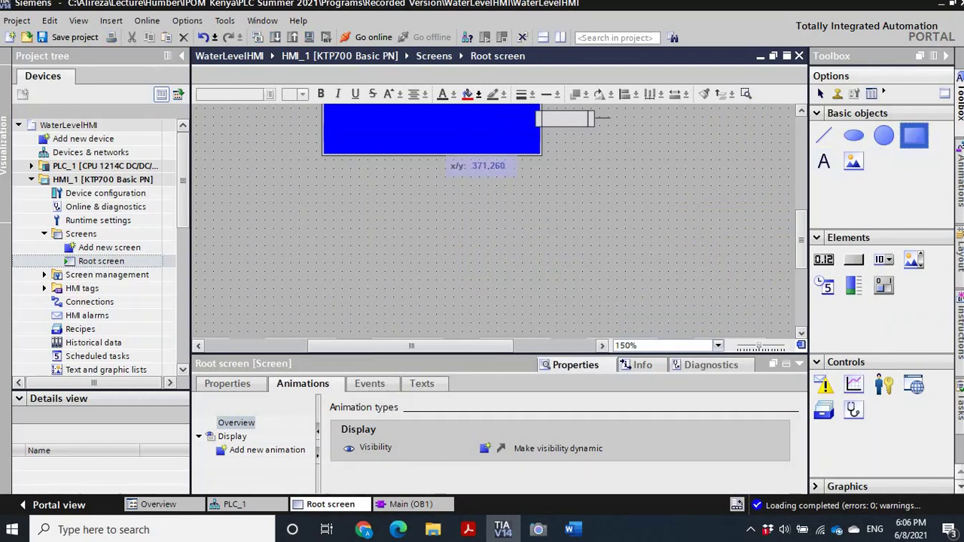
pyautogui.moveTo(423, 156)
pyautogui.mouseDown()
pyautogui.moveTo(429, 201)
pyautogui.moveTo(454, 208)
pyautogui.moveTo(445, 210)
pyautogui.mouseUp()
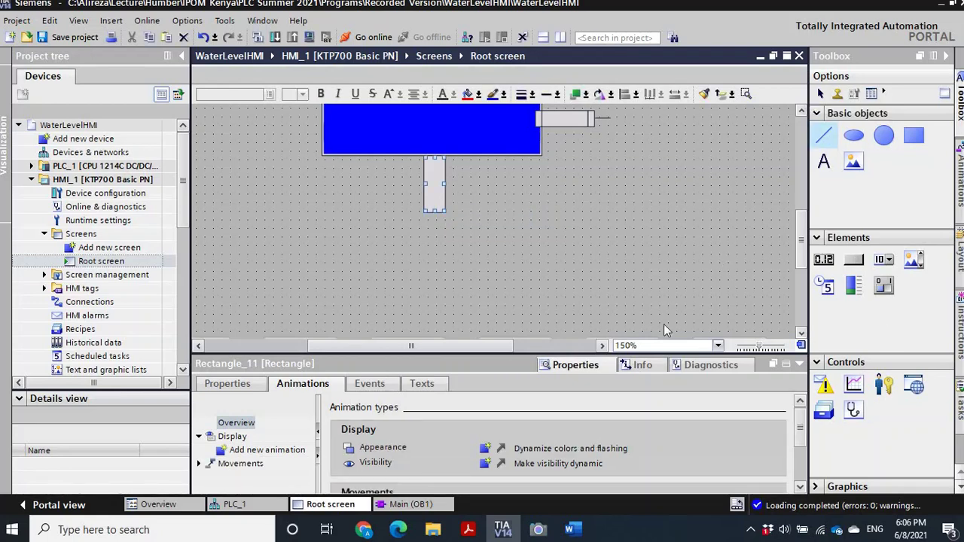
pyautogui.click(230, 385)
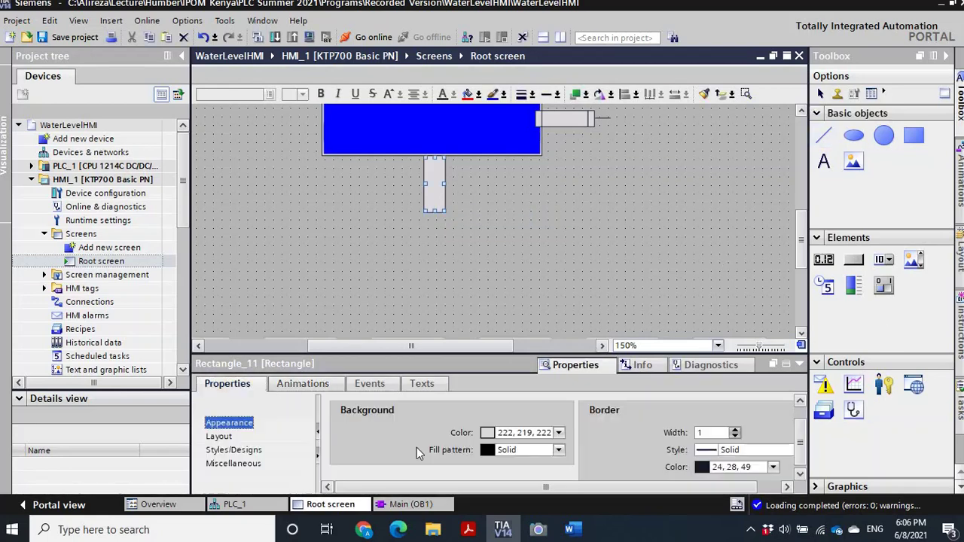
pyautogui.click(559, 433)
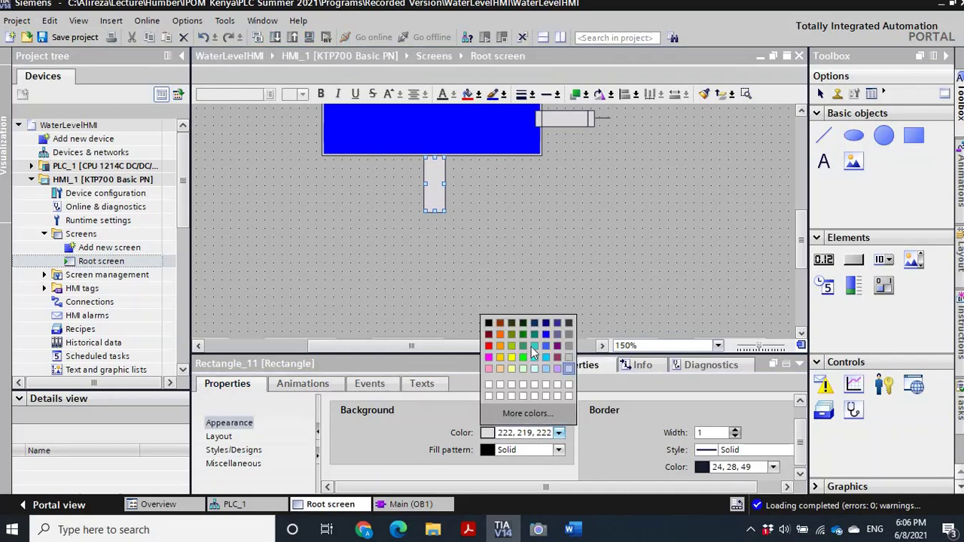
pyautogui.click(568, 335)
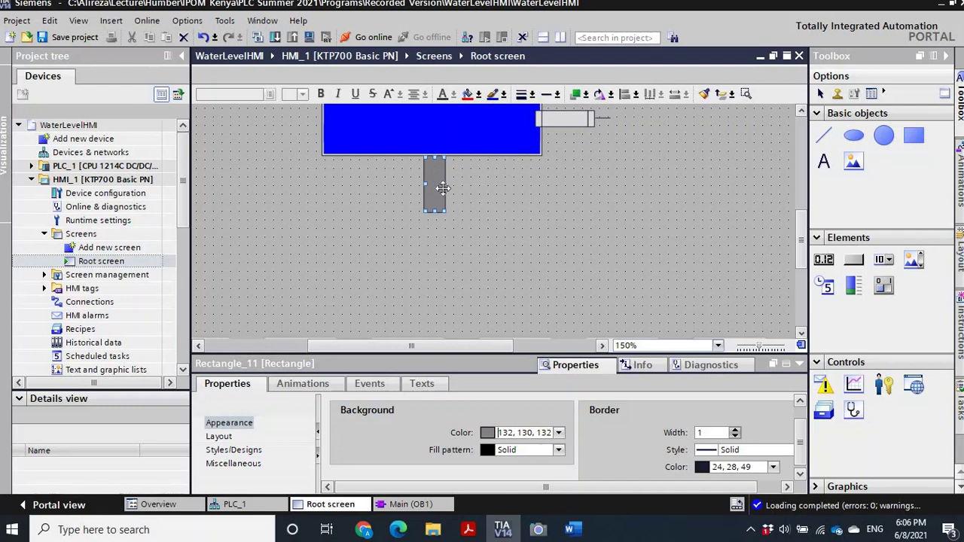
# Duplicate the gray pipe, place the copy beyond its lower end, and reshape it into a horizontal pipe about 49 by 21.
pyautogui.hotkey('ctrl', 'v')
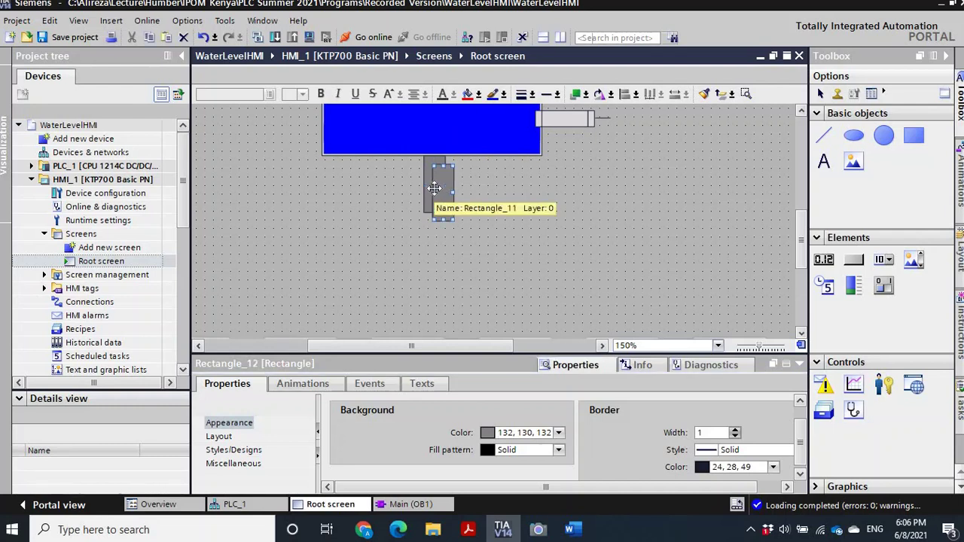
pyautogui.moveTo(450, 187); pyautogui.dragTo(488, 233)
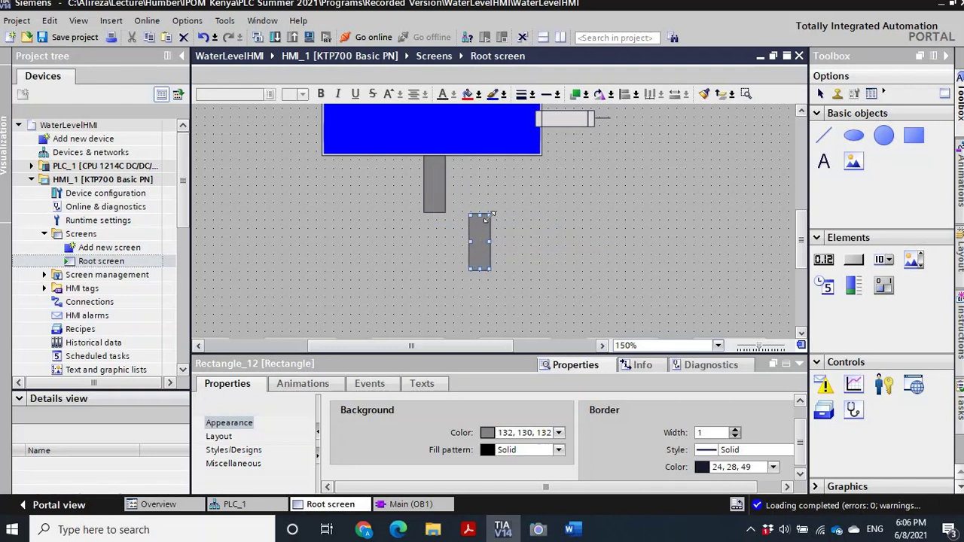
pyautogui.moveTo(490, 242); pyautogui.dragTo(520, 226)
pyautogui.moveTo(495, 269); pyautogui.dragTo(494, 235)
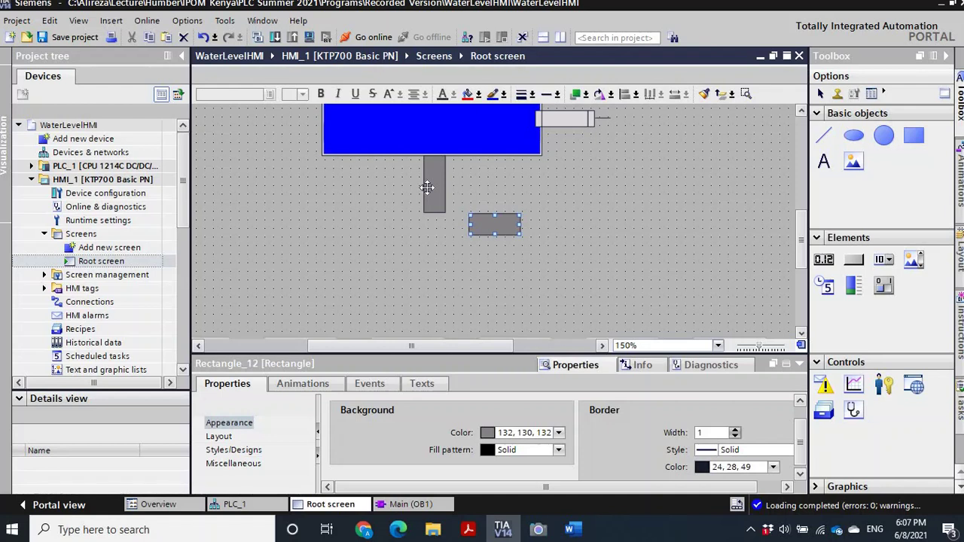
# Set the vertical pipe's width and the horizontal pipe's height to 20, and move the horizontal pipe to about X 426, Y 331.
pyautogui.click(219, 437)
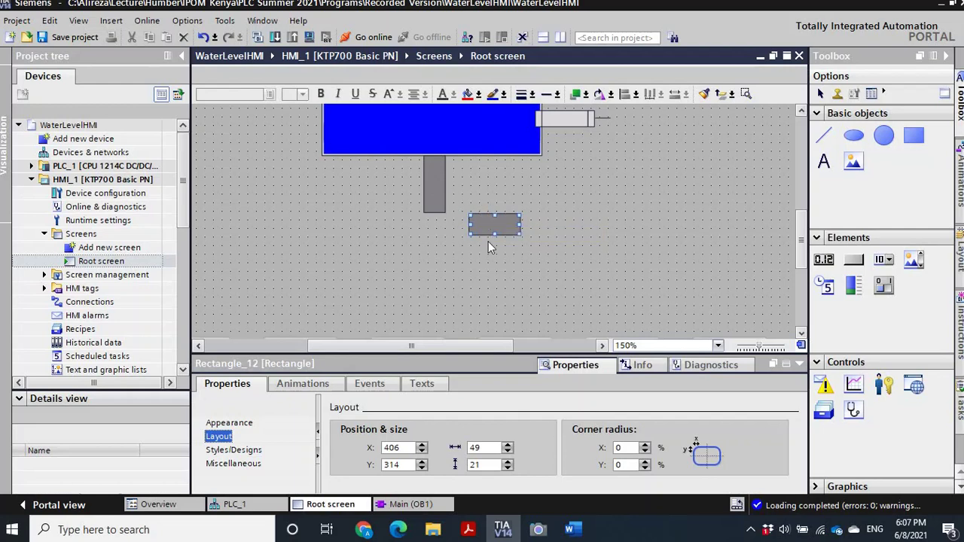
pyautogui.click(435, 181)
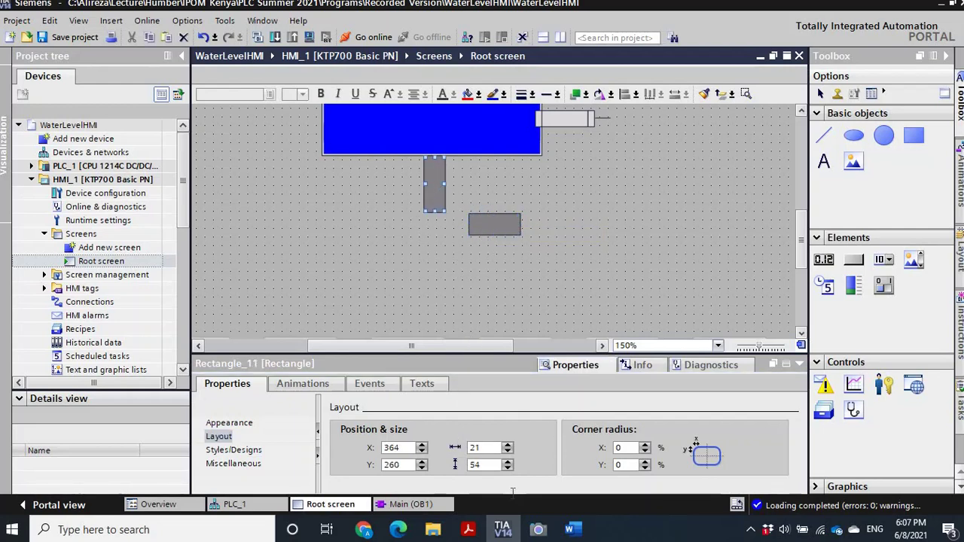
pyautogui.click(509, 469)
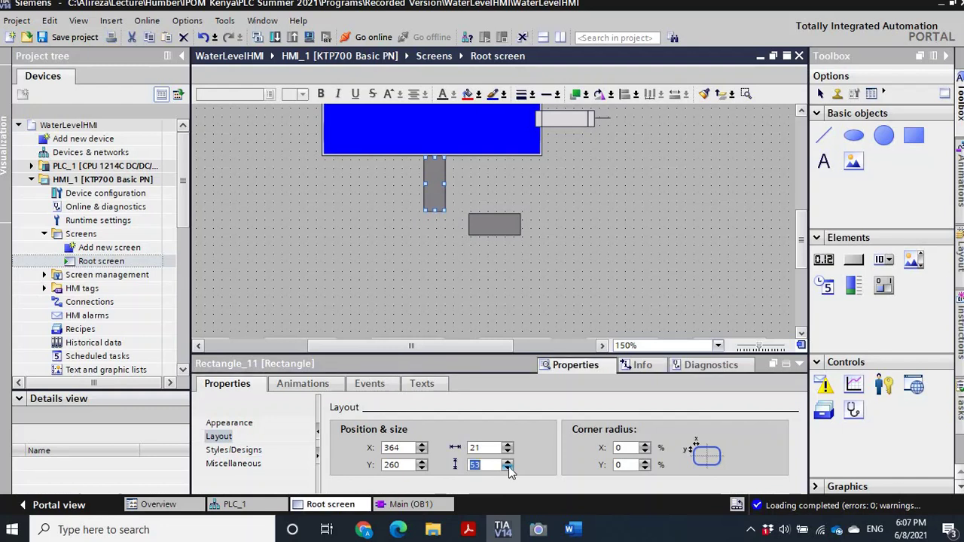
pyautogui.click(508, 461)
pyautogui.click(509, 452)
pyautogui.click(497, 226)
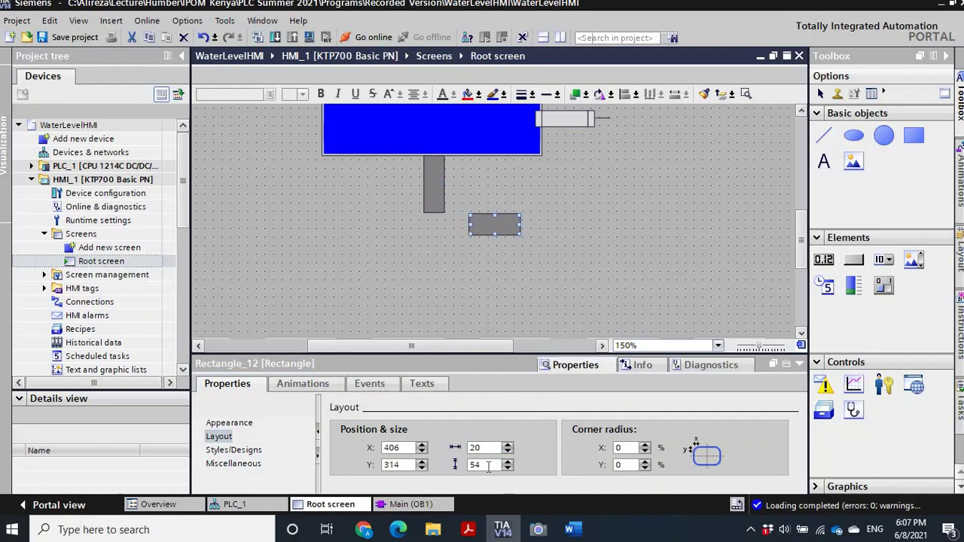
pyautogui.click(509, 469)
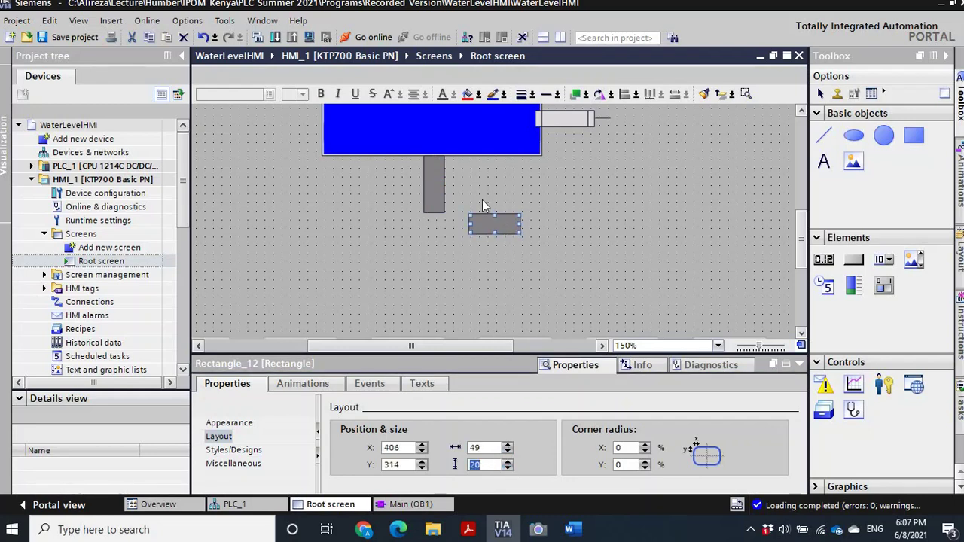
pyautogui.moveTo(495, 220); pyautogui.dragTo(513, 237)
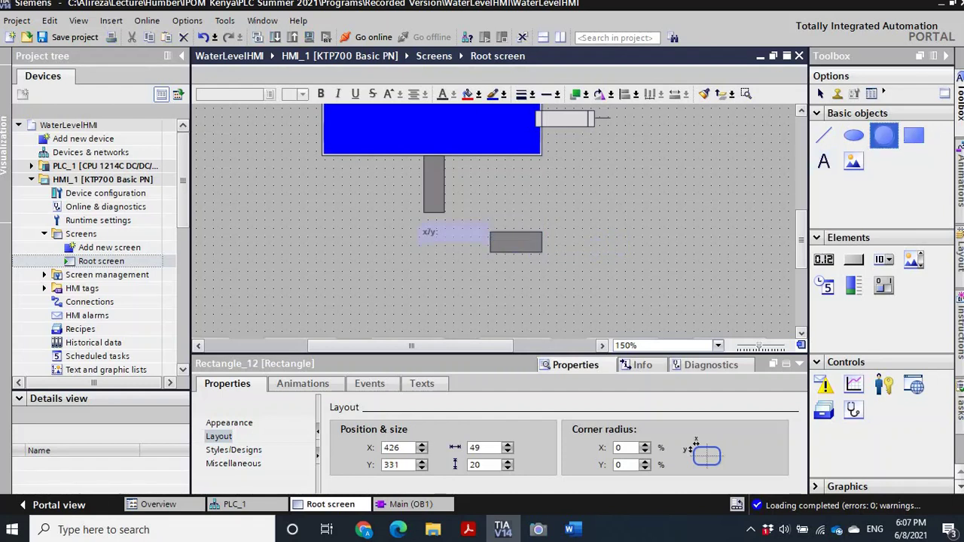
# Draw the pump circle with a radius of about 28 over the vertical pipe's lower end, at about X 363, Y 292.
pyautogui.moveTo(420, 207); pyautogui.dragTo(489, 276)
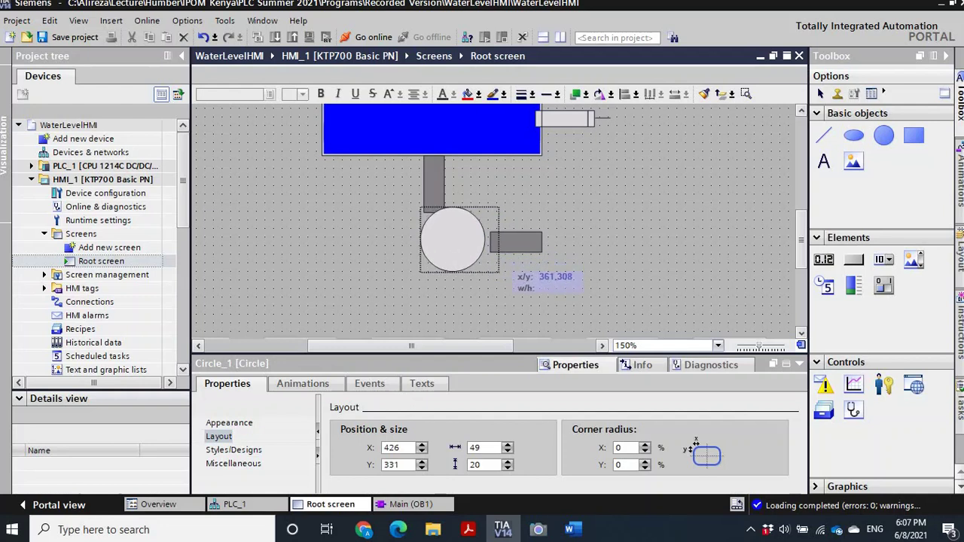
pyautogui.moveTo(452, 229); pyautogui.dragTo(452, 225)
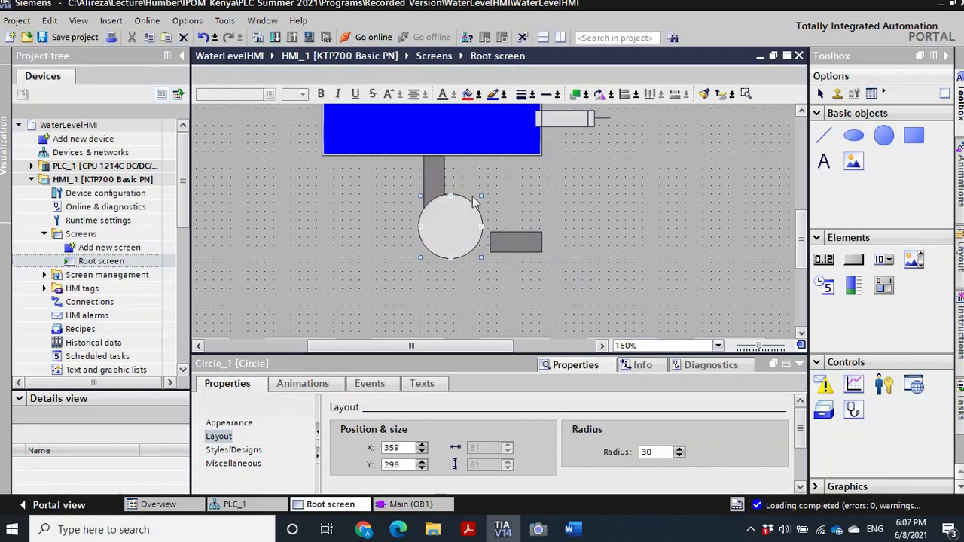
pyautogui.moveTo(482, 196); pyautogui.dragTo(447, 211)
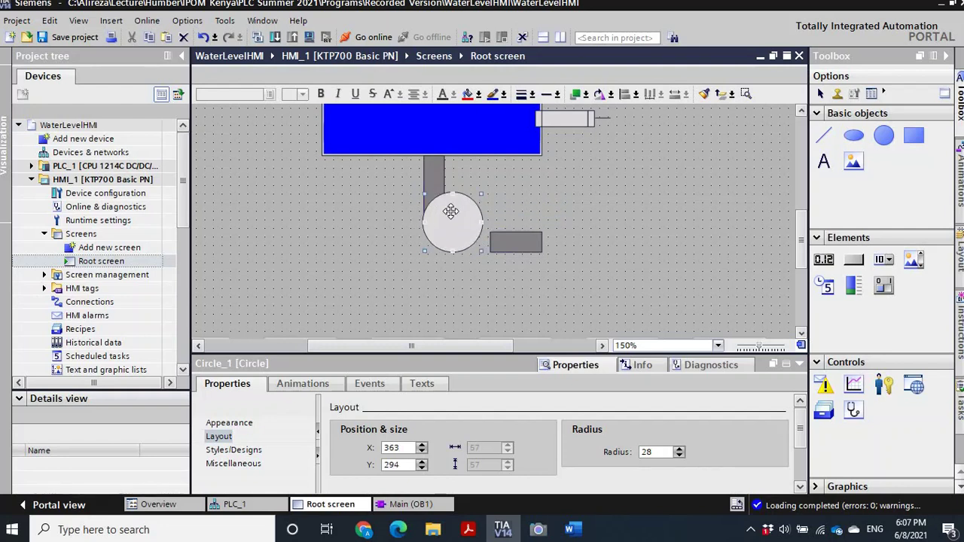
pyautogui.press('Up')
pyautogui.press('Up')
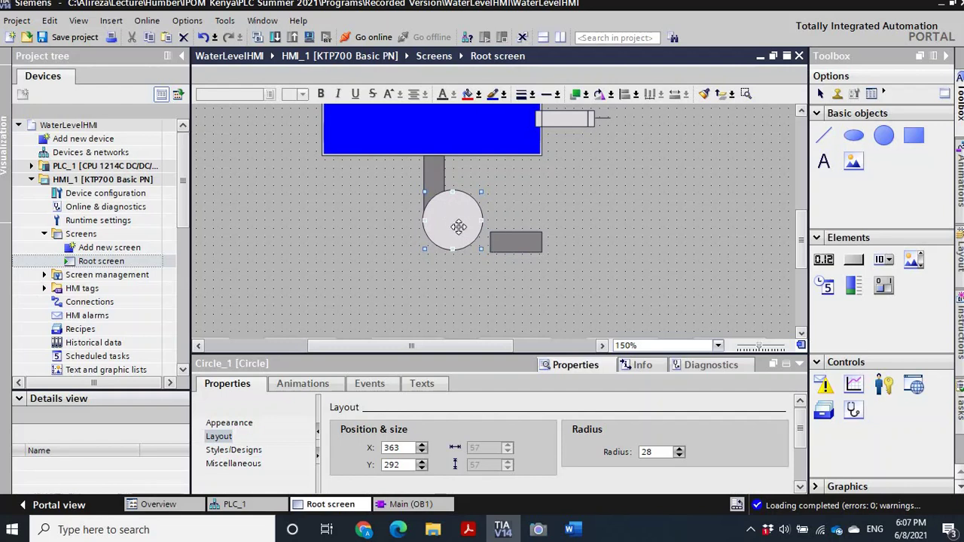
# Move the horizontal pipe partly behind the pump circle so it exits at the circle's lower right, flush with its bottom.
pyautogui.click(516, 246)
pyautogui.moveTo(516, 246); pyautogui.dragTo(480, 249)
pyautogui.click(506, 245)
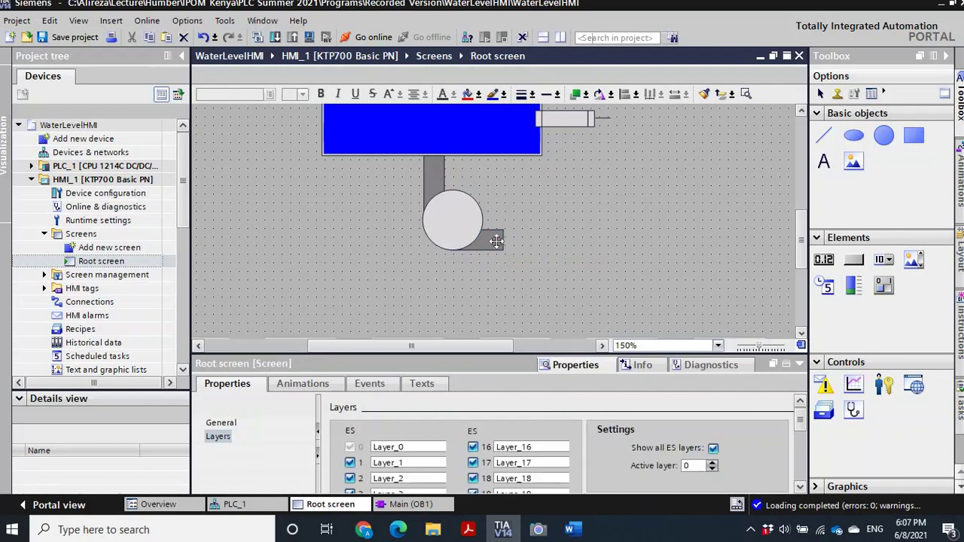
pyautogui.click(482, 240)
# Draw a small circle of radius about 10 inside the pump circle and center the two circles on each other.
pyautogui.click(883, 134)
pyautogui.moveTo(439, 211); pyautogui.dragTo(460, 230)
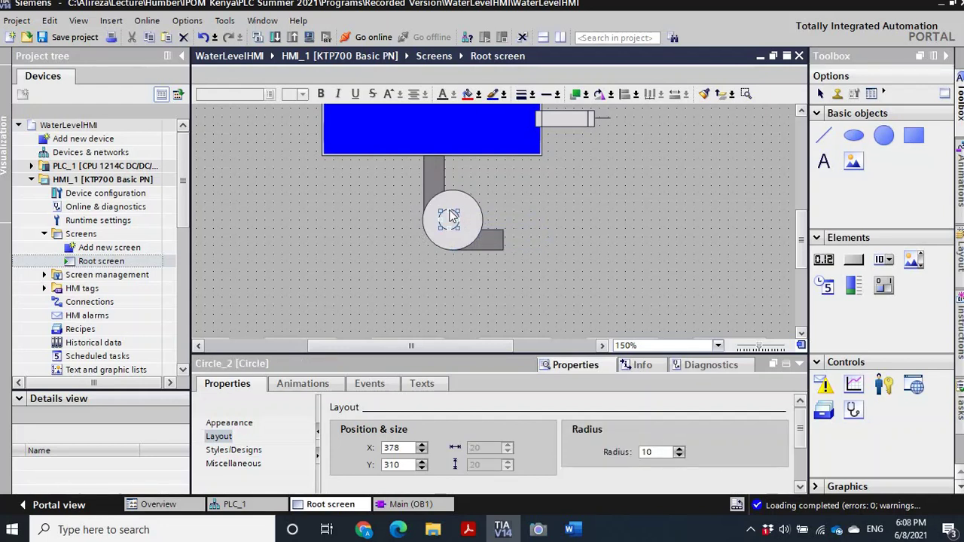
pyautogui.click(488, 263)
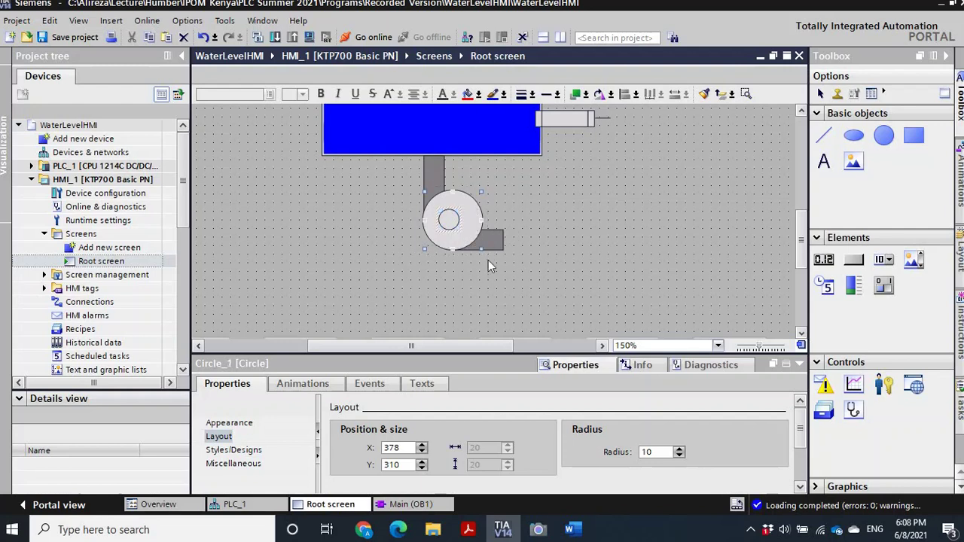
pyautogui.click(636, 95)
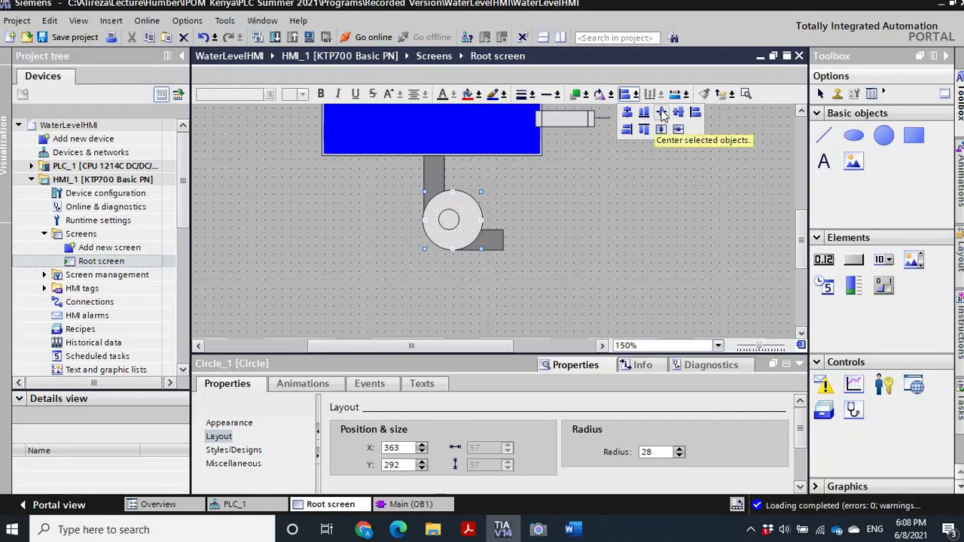
pyautogui.click(661, 112)
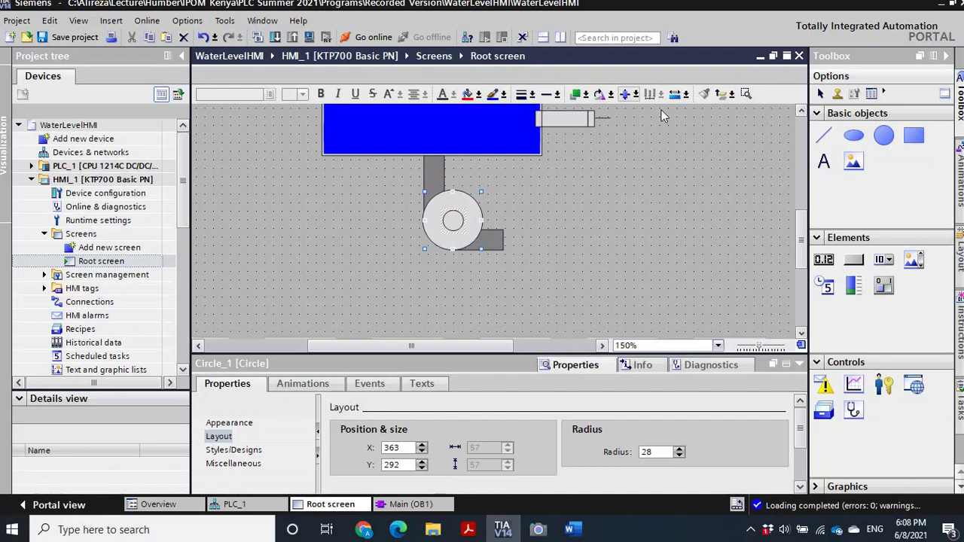
pyautogui.click(568, 192)
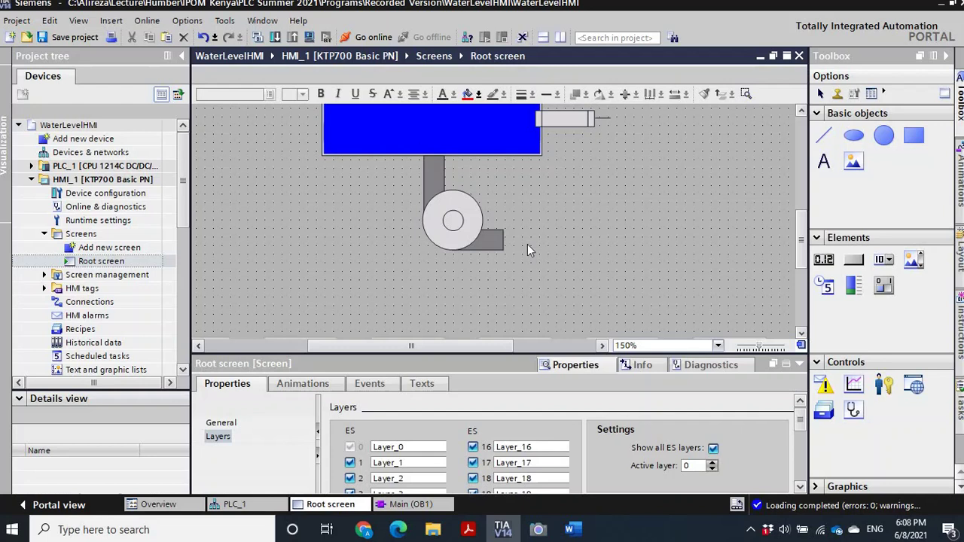
# Add an Appearance animation to the outer pump circle and link it to the Motor tag from the default PLC tag table.
pyautogui.click(443, 203)
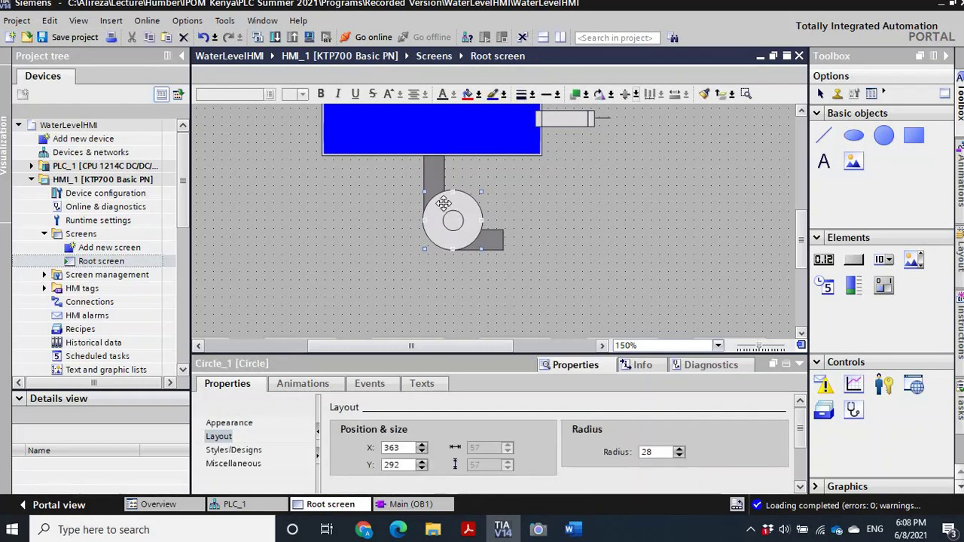
pyautogui.click(303, 384)
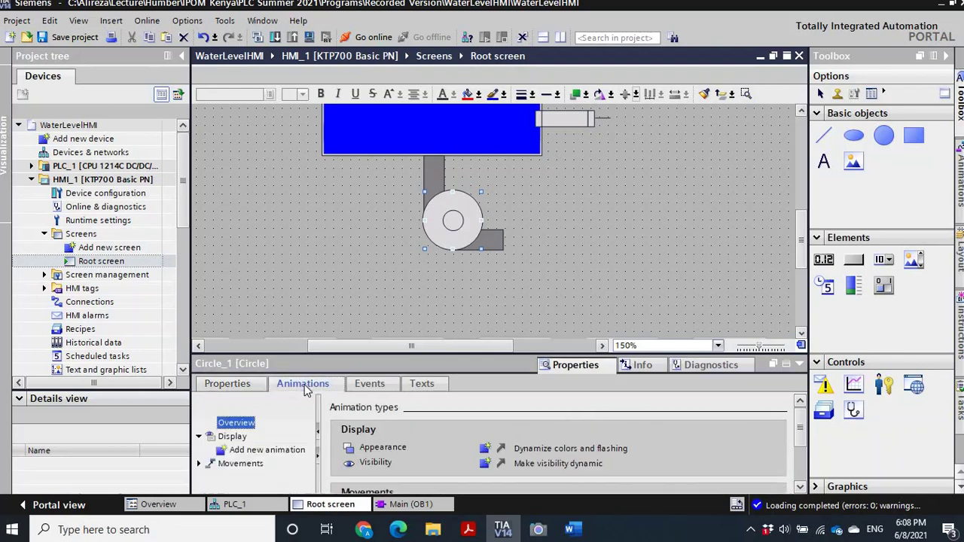
pyautogui.doubleClick(248, 450)
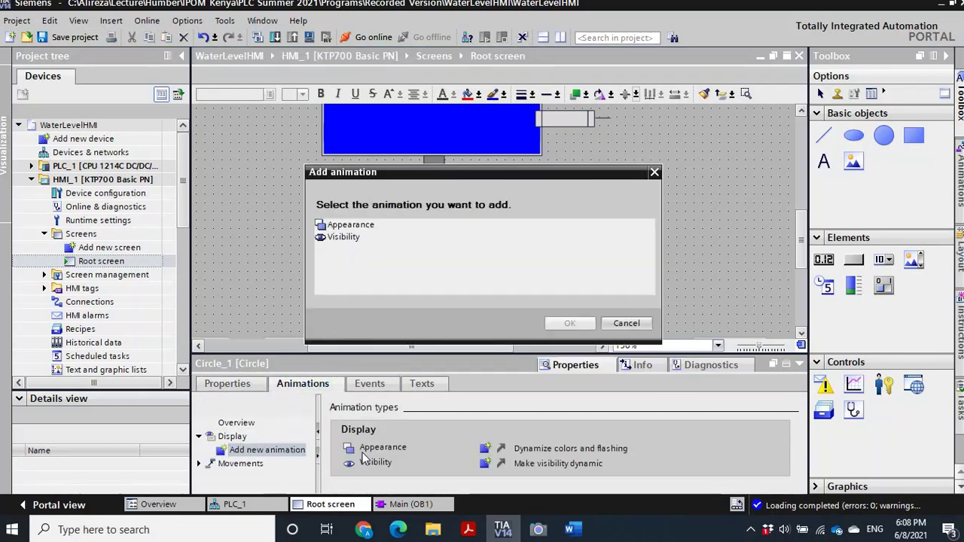
pyautogui.click(351, 225)
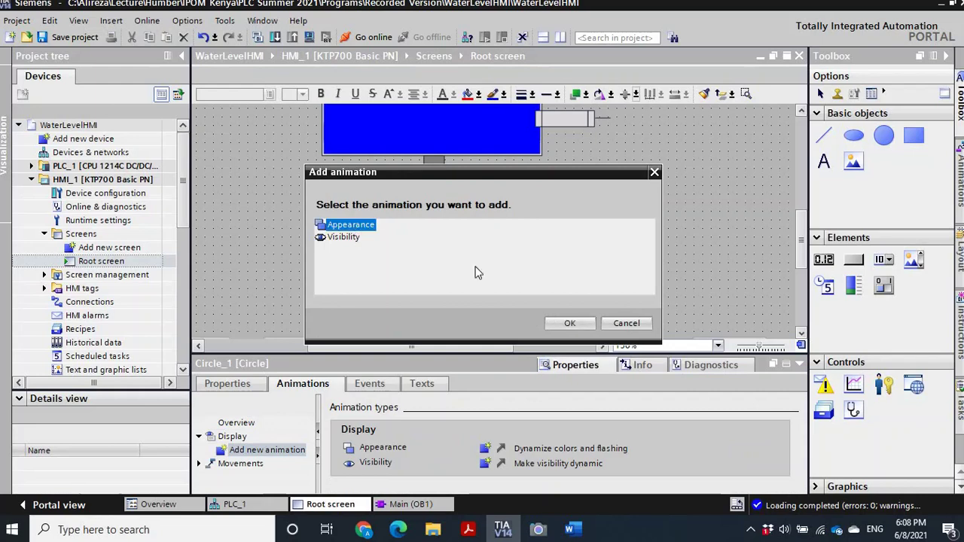
pyautogui.click(562, 324)
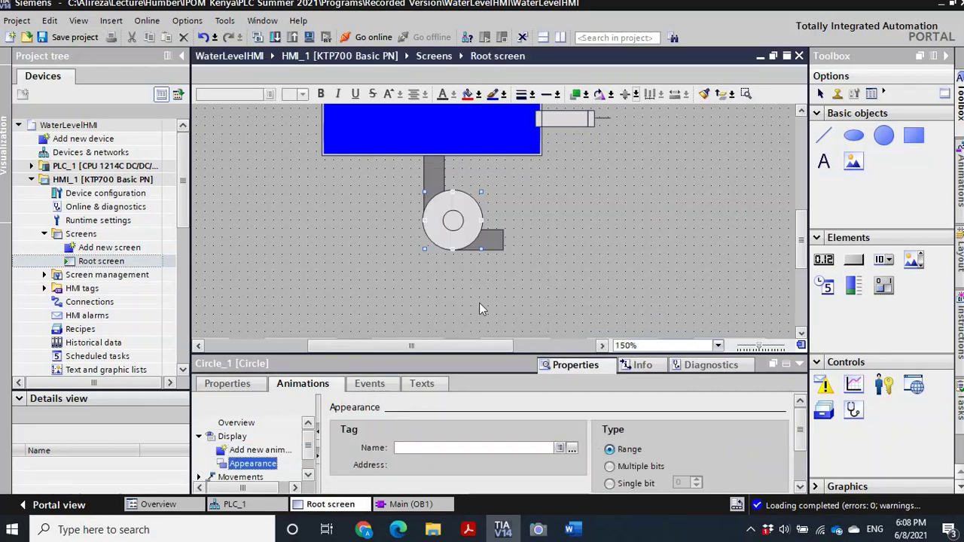
pyautogui.click(572, 449)
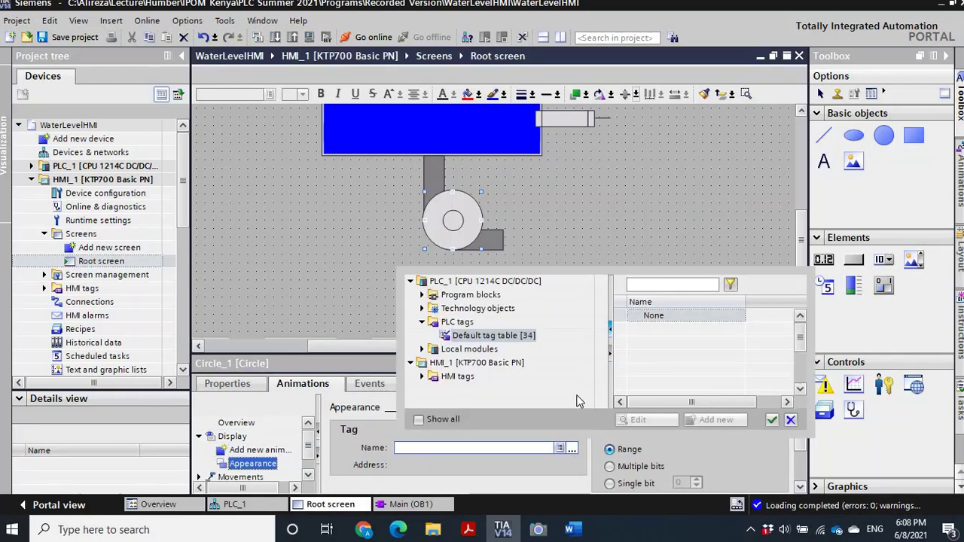
pyautogui.click(661, 370)
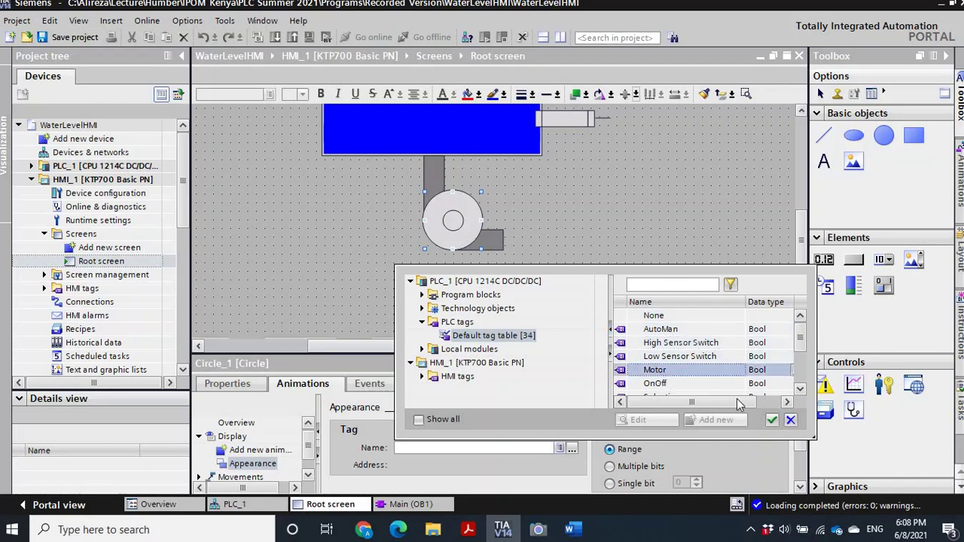
pyautogui.click(772, 421)
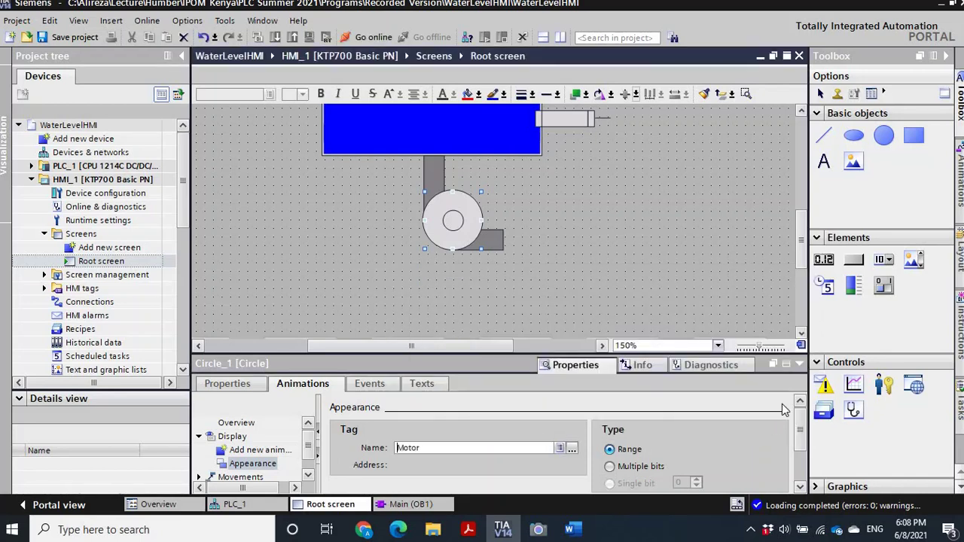
# Add range values 0 and 1 to the outer pump circle's Appearance animation and set value 1's background color to green (0, 255, 0).
pyautogui.scroll(-2, 802, 436)
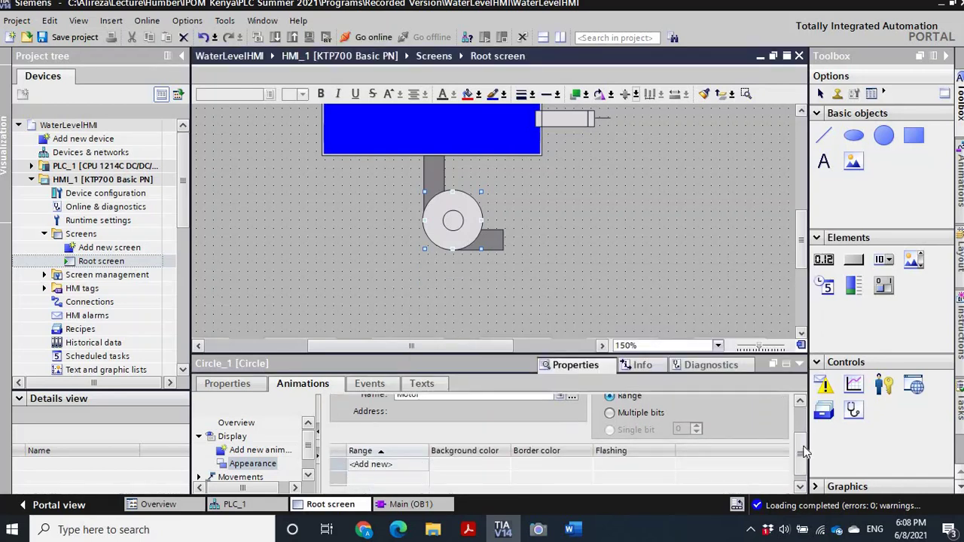
pyautogui.click(409, 466)
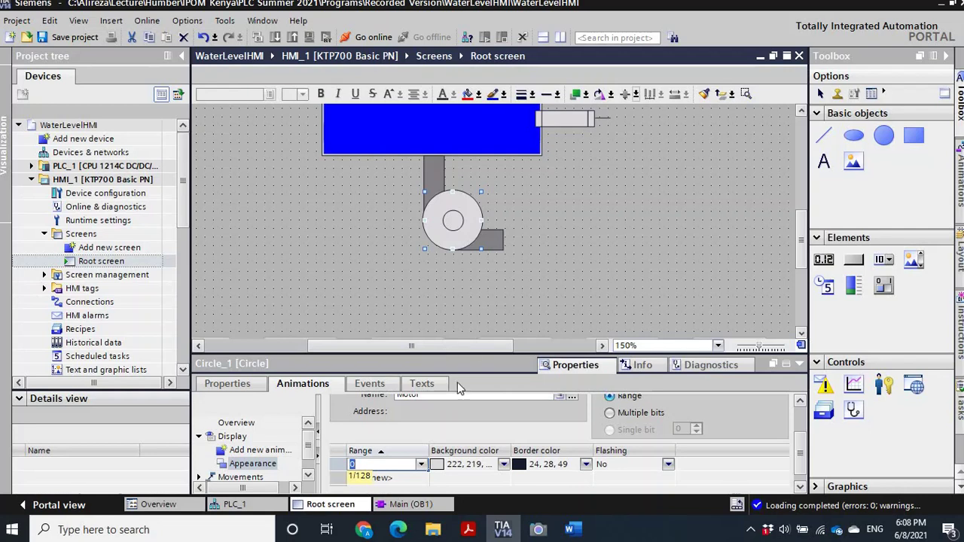
pyautogui.click(408, 479)
pyautogui.click(407, 479)
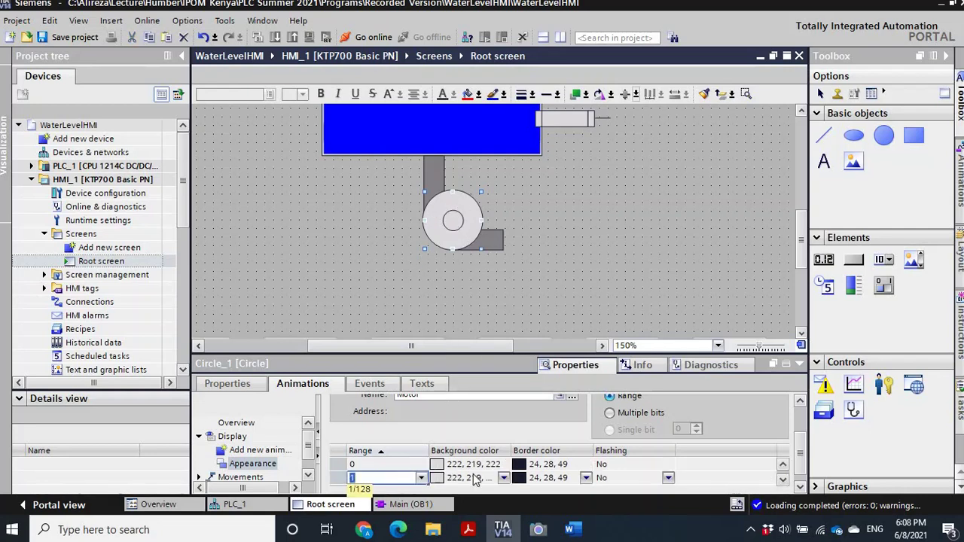
pyautogui.click(503, 478)
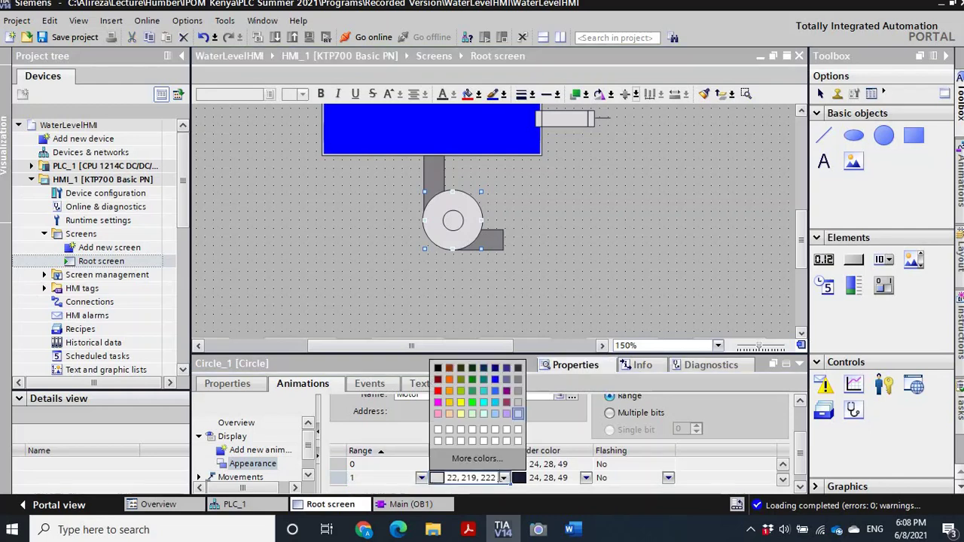
pyautogui.click(475, 407)
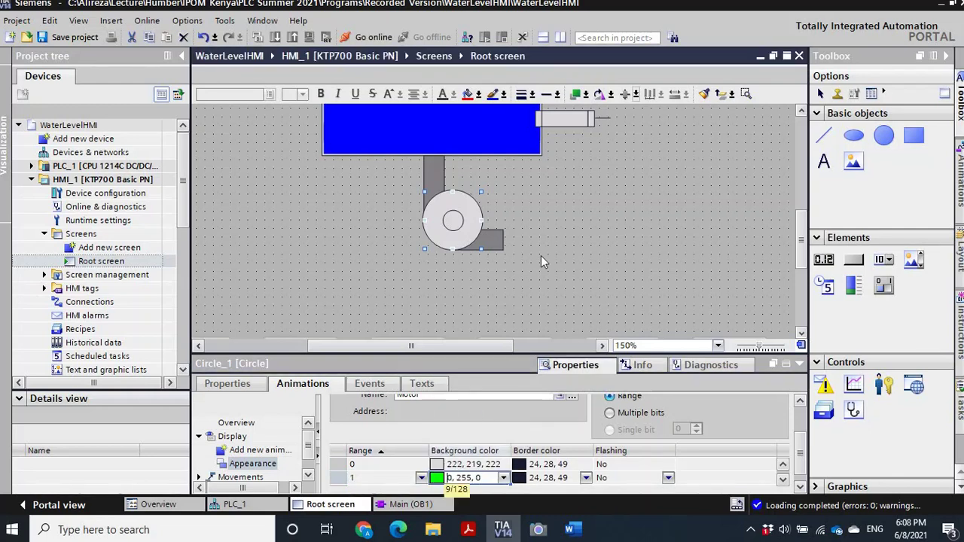
pyautogui.click(541, 257)
# Add an Appearance animation to the vertical pipe and link it to the Motor tag from the default PLC tag table.
pyautogui.click(431, 176)
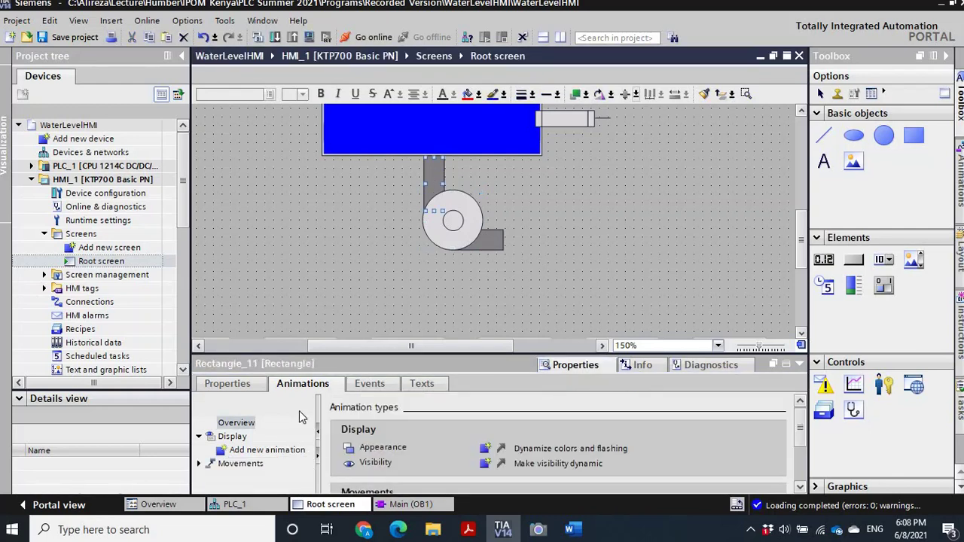
pyautogui.doubleClick(256, 450)
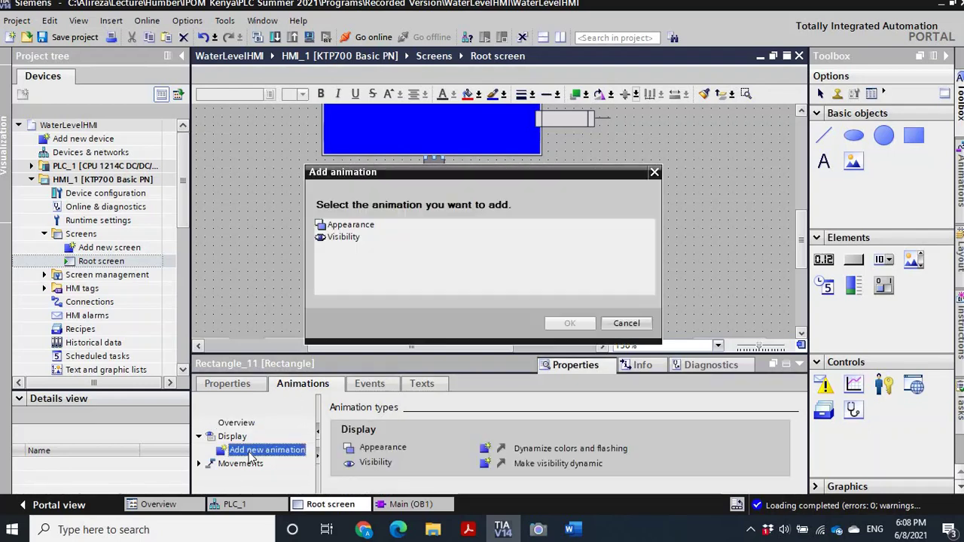
pyautogui.doubleClick(348, 226)
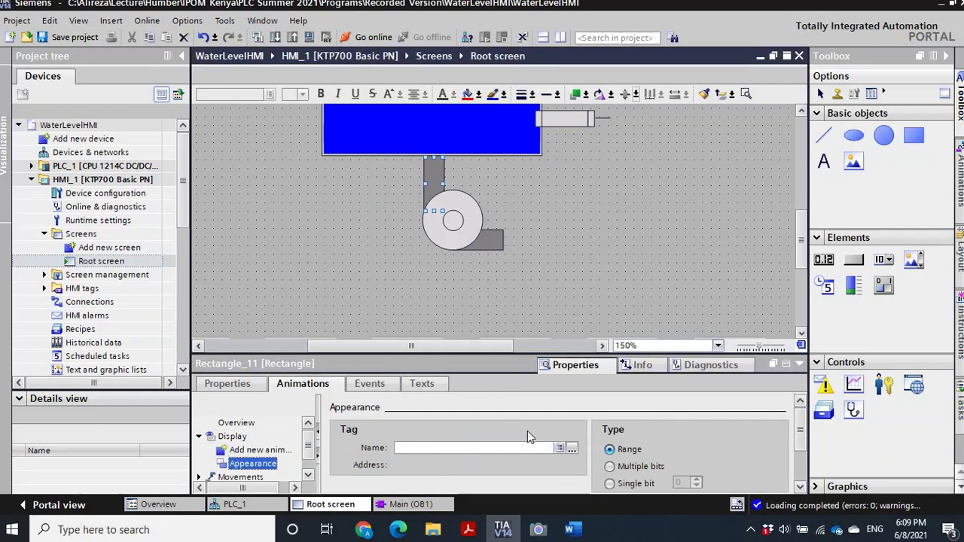
pyautogui.click(573, 449)
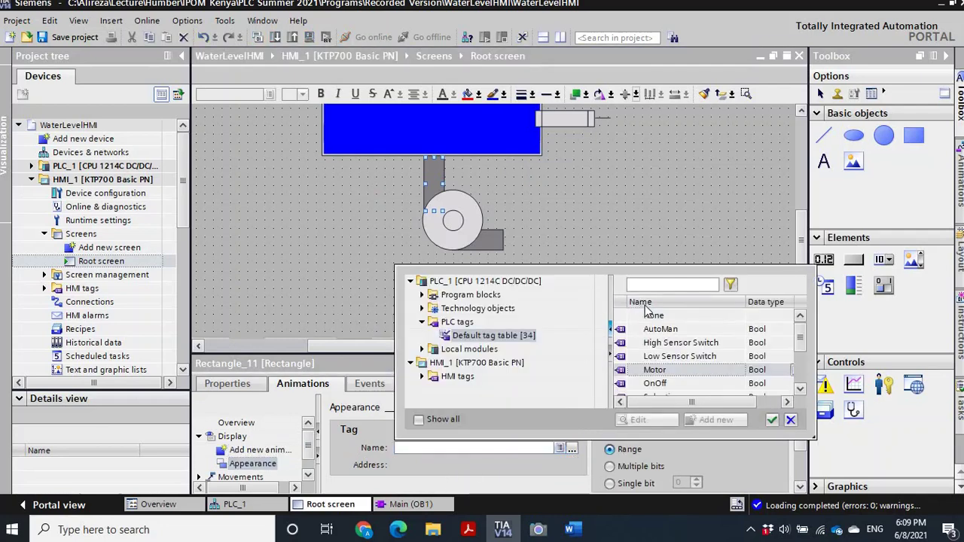
pyautogui.click(659, 370)
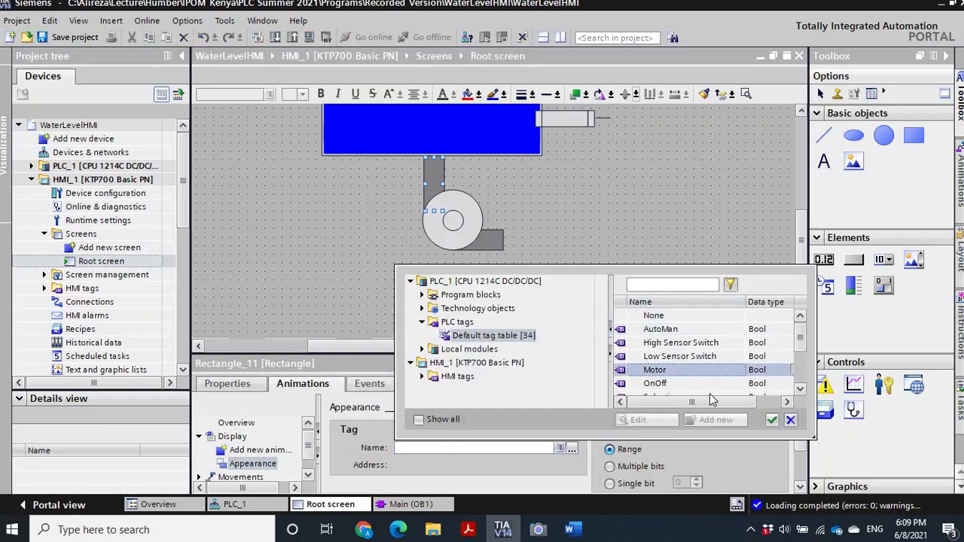
pyautogui.click(772, 421)
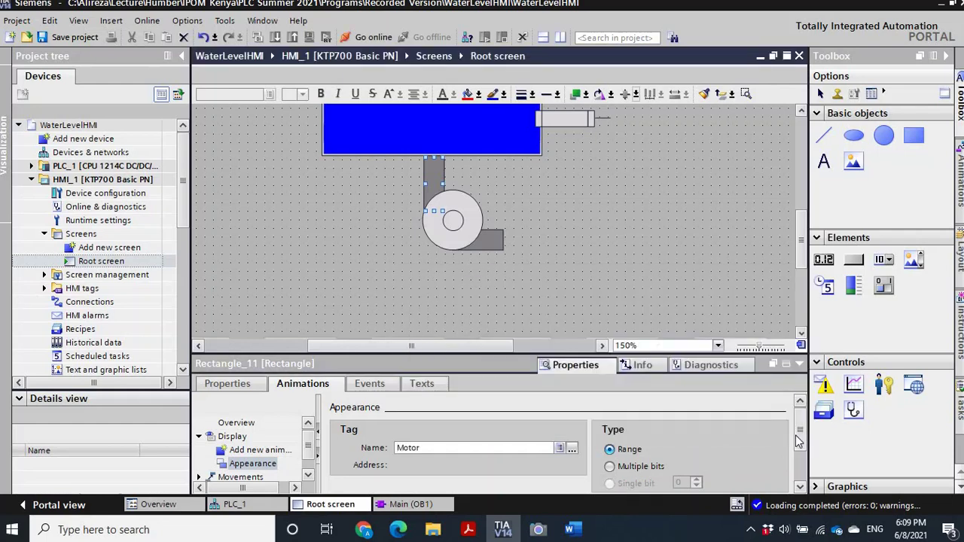
# Add range values 0 and 1 to the vertical pipe's Appearance animation, with a bright green background for value 1.
pyautogui.moveTo(797, 444); pyautogui.dragTo(793, 474)
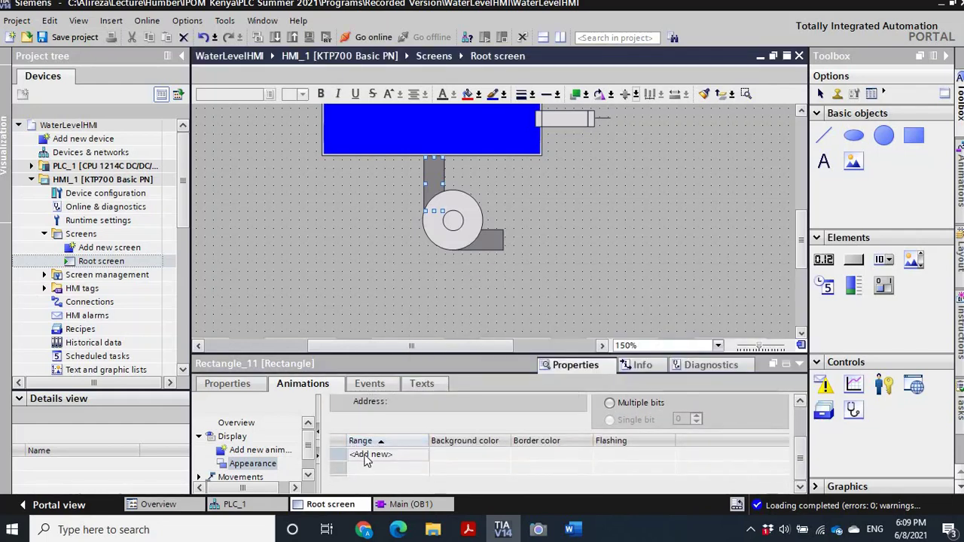
pyautogui.click(364, 456)
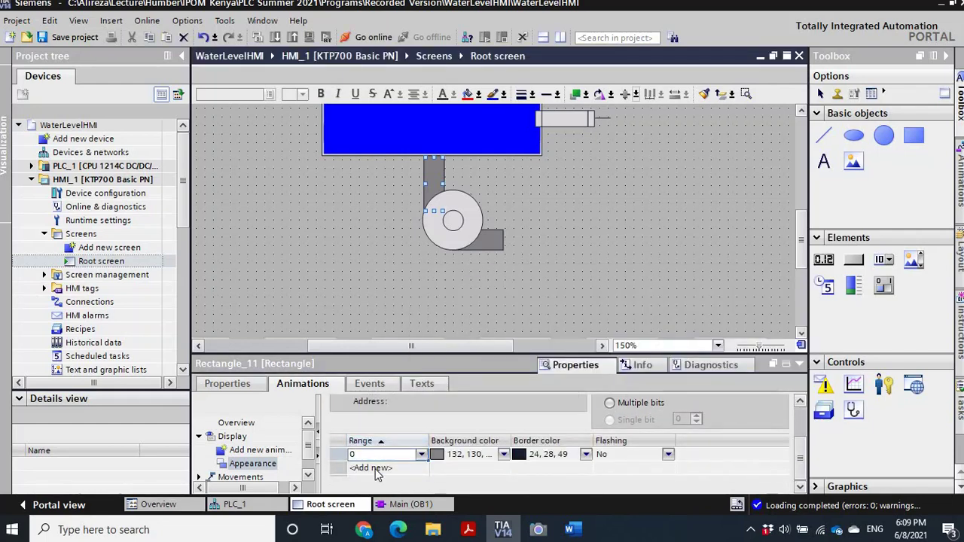
pyautogui.click(377, 468)
pyautogui.click(501, 468)
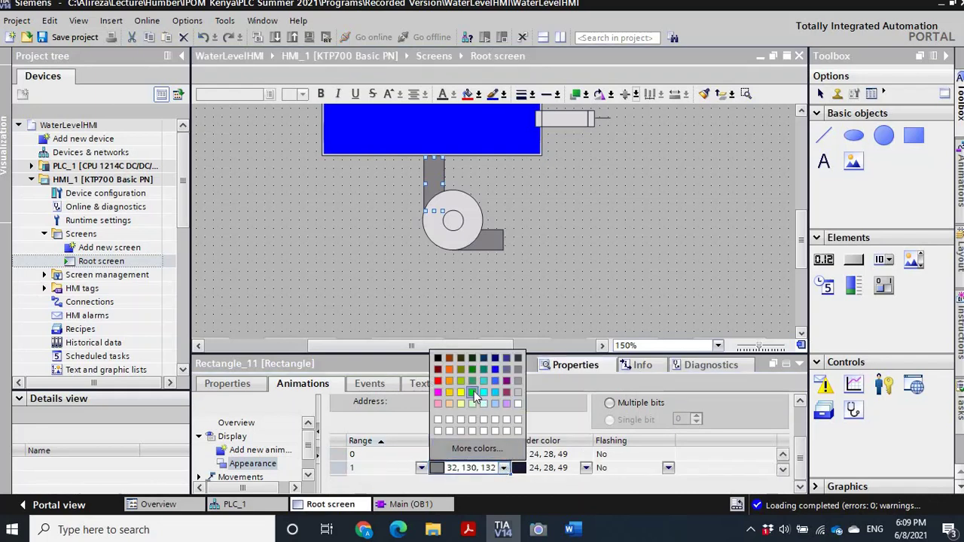
pyautogui.click(474, 391)
# Add an Appearance animation to the horizontal outlet pipe and link it to the Motor tag from the default PLC tag table.
pyautogui.click(489, 239)
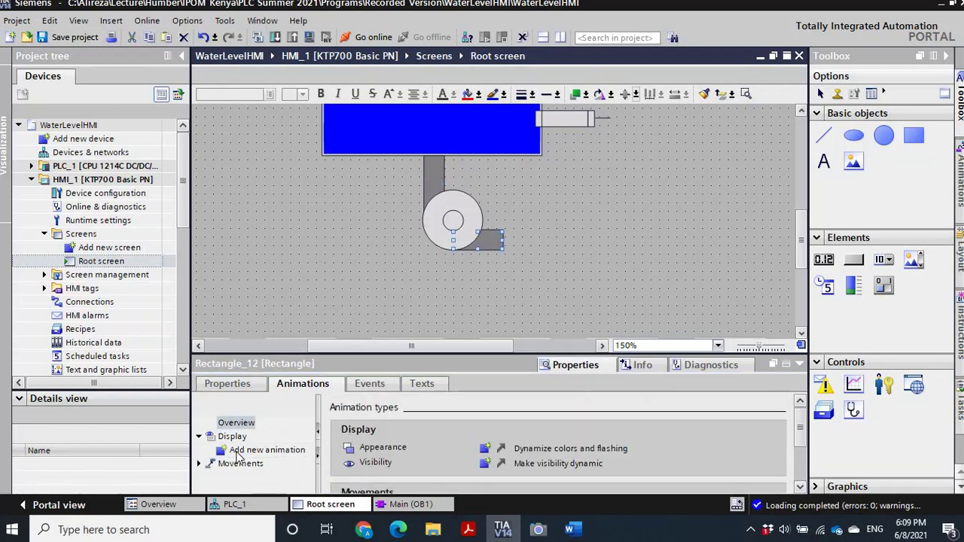
pyautogui.doubleClick(242, 450)
pyautogui.click(351, 226)
pyautogui.click(570, 324)
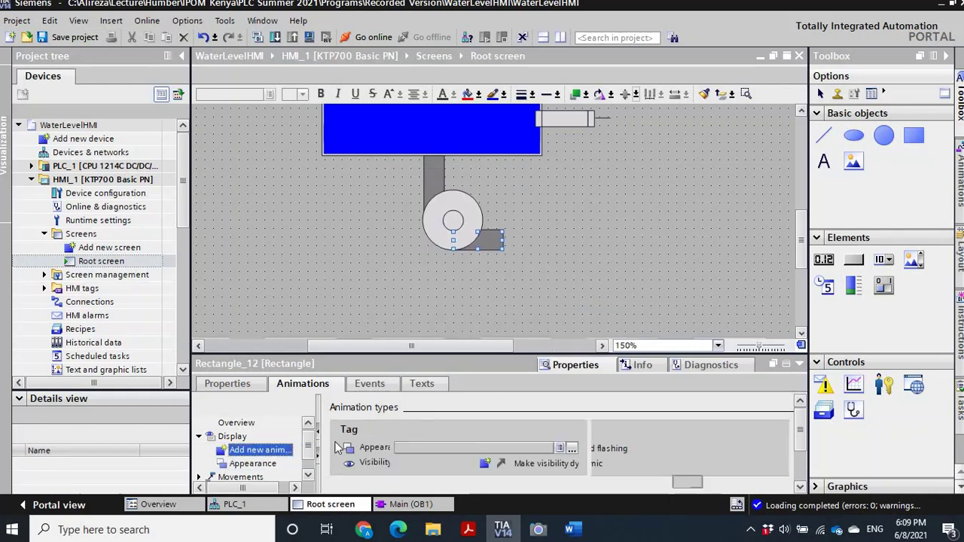
pyautogui.click(267, 465)
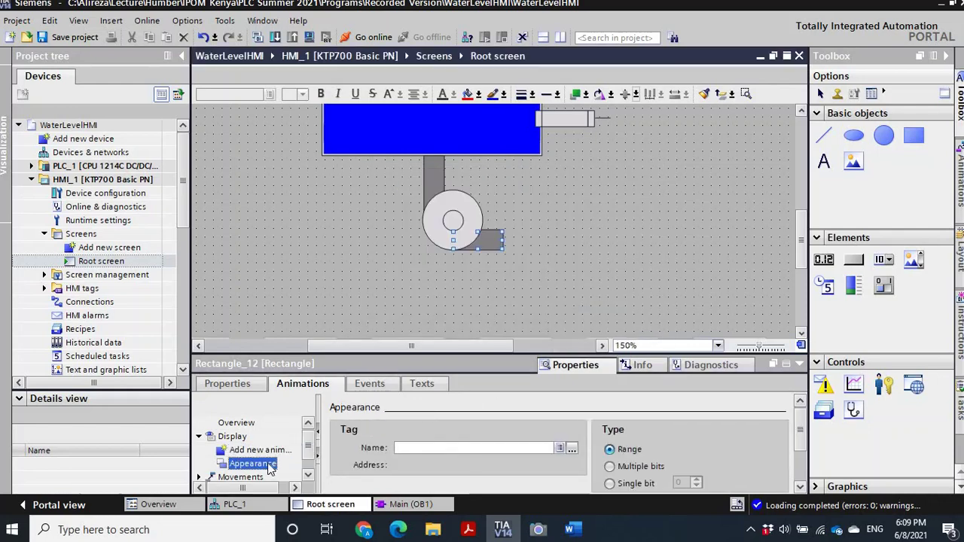
pyautogui.click(572, 448)
pyautogui.click(670, 372)
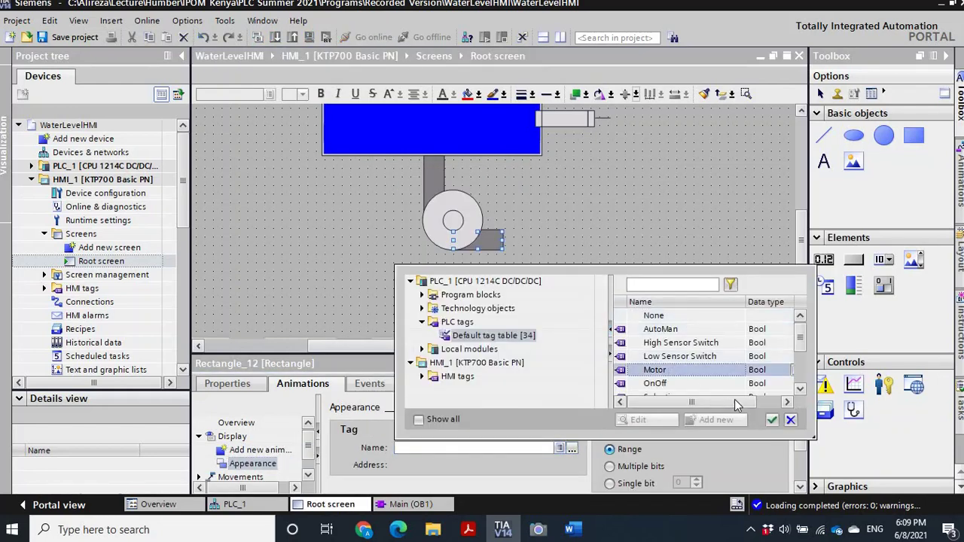
pyautogui.click(772, 420)
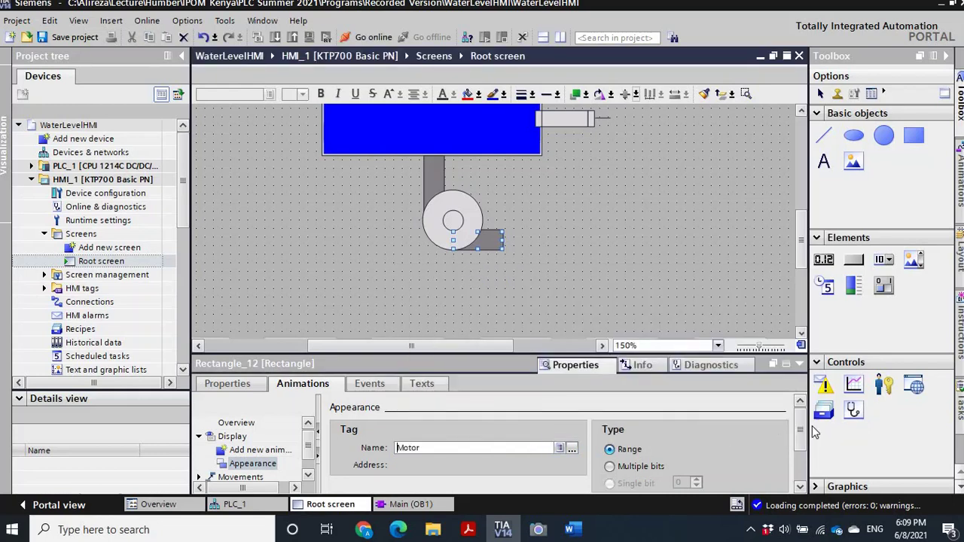
# Add range values 0 and 1 to the horizontal pipe's Appearance animation, with a bright green background for value 1.
pyautogui.click(800, 476)
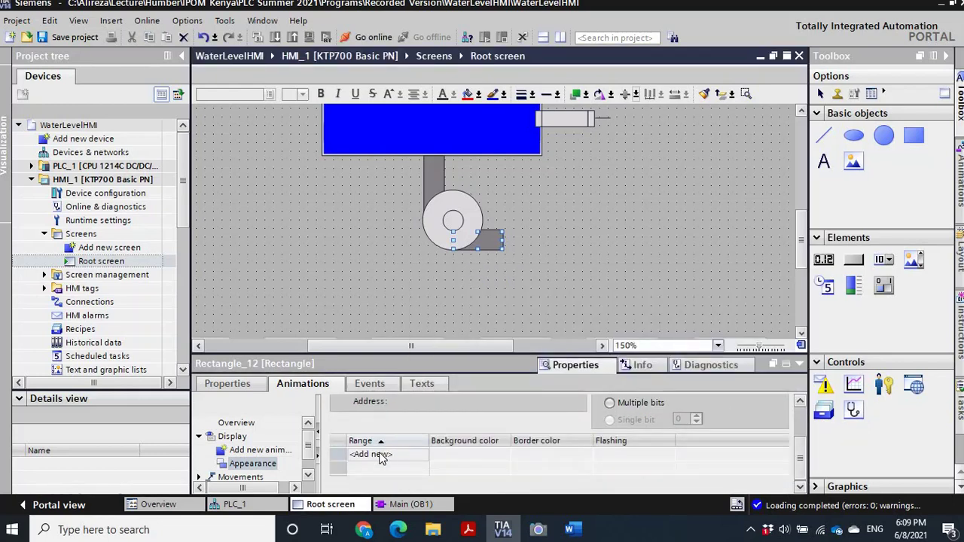
pyautogui.click(381, 457)
pyautogui.press('Return')
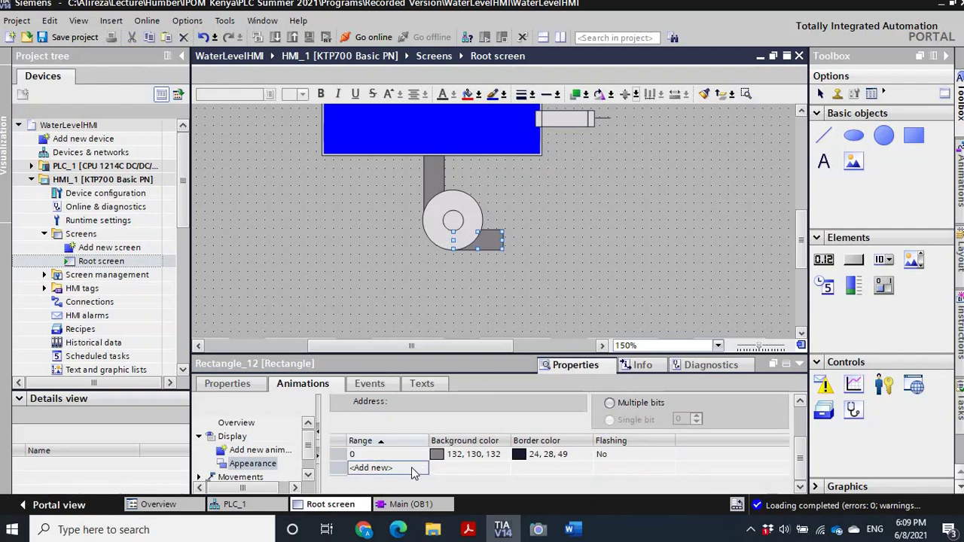
pyautogui.write('1')
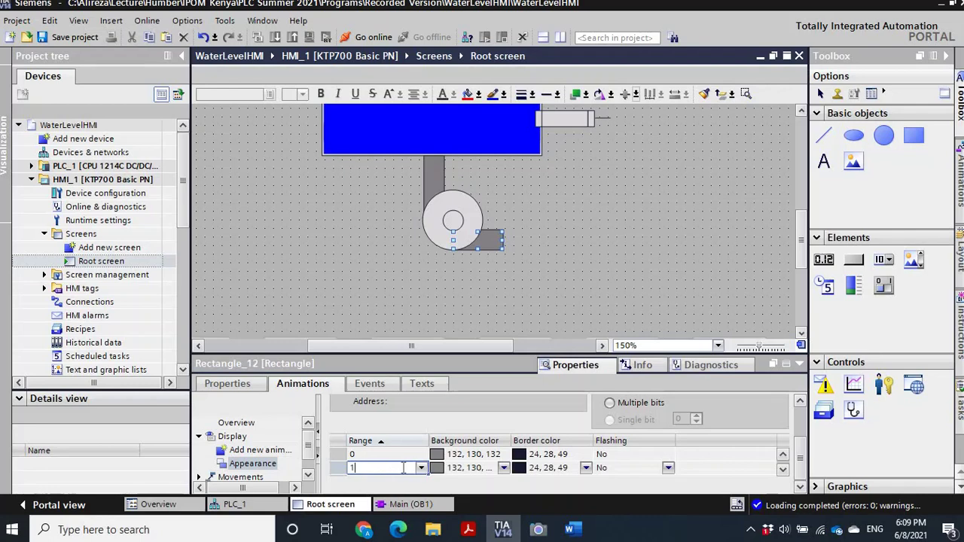
pyautogui.press('Tab')
pyautogui.click(504, 469)
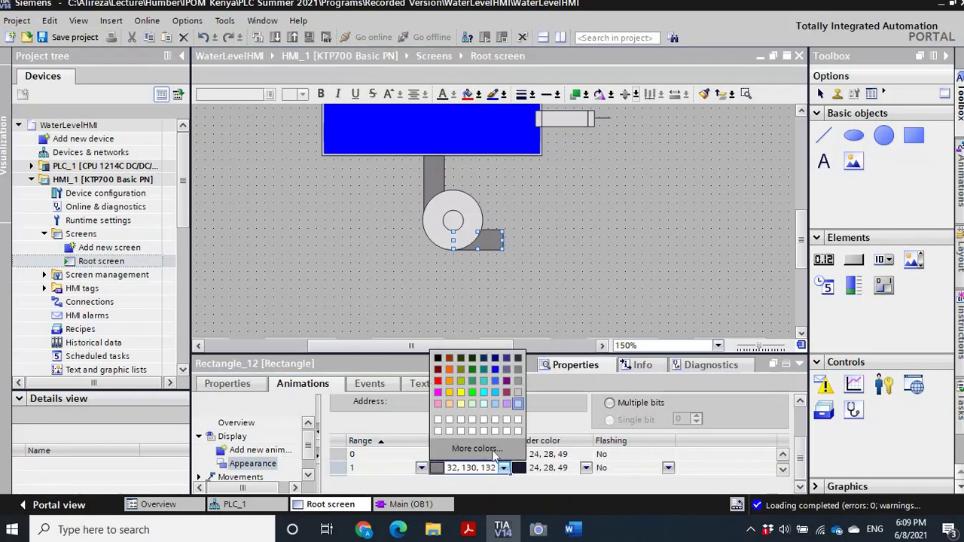
pyautogui.click(474, 390)
pyautogui.click(584, 233)
# Compile the HMI_1 project with the finished tank, pump and pipe screen.
pyautogui.moveTo(805, 213); pyautogui.dragTo(796, 242)
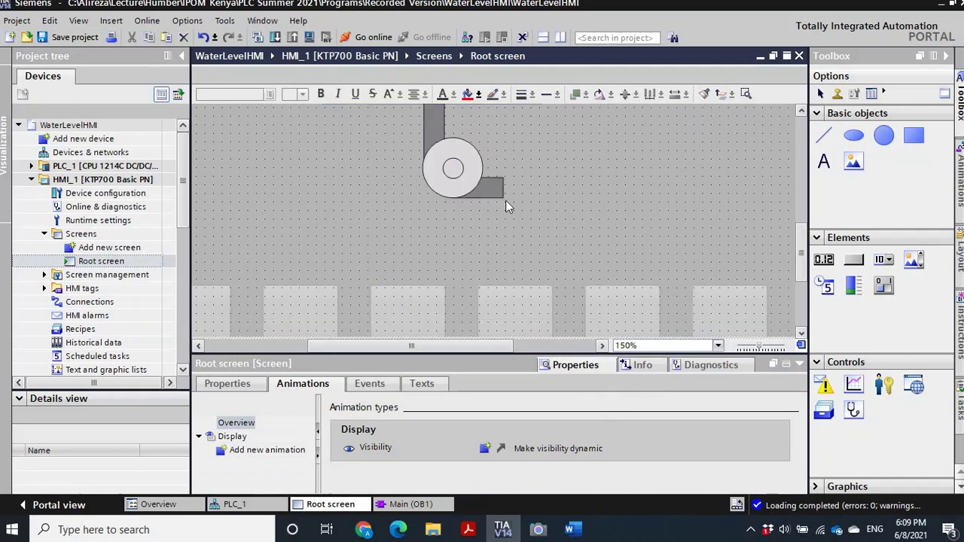
pyautogui.click(720, 346)
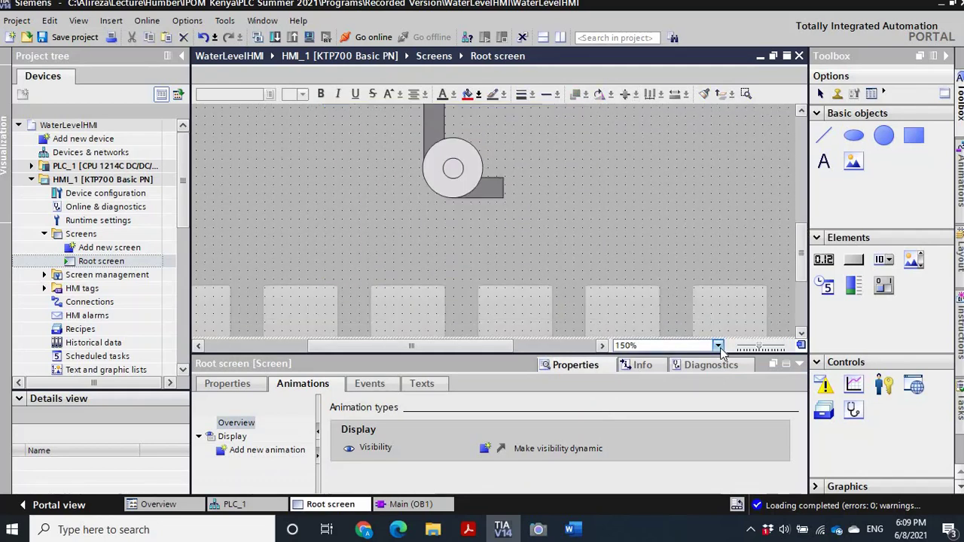
pyautogui.scroll(3, 719, 384)
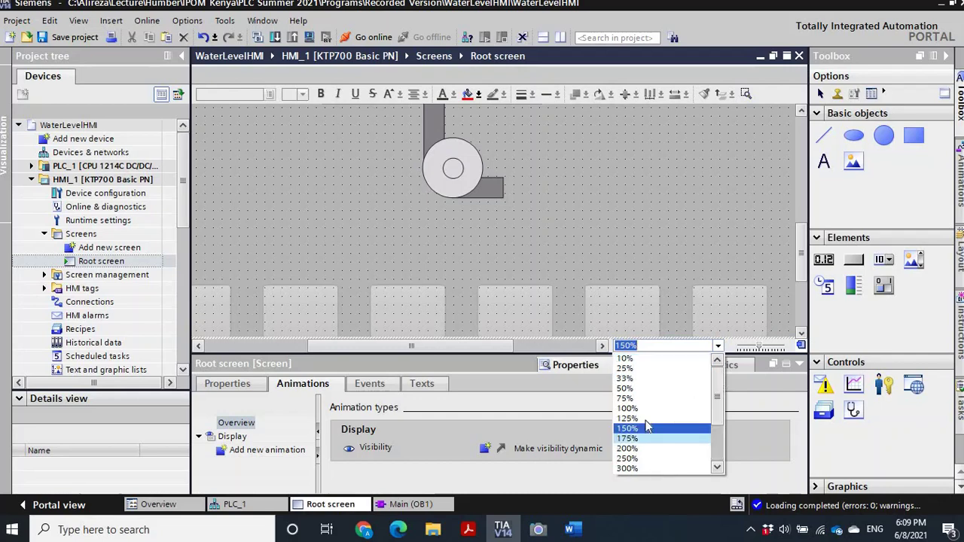
pyautogui.click(629, 405)
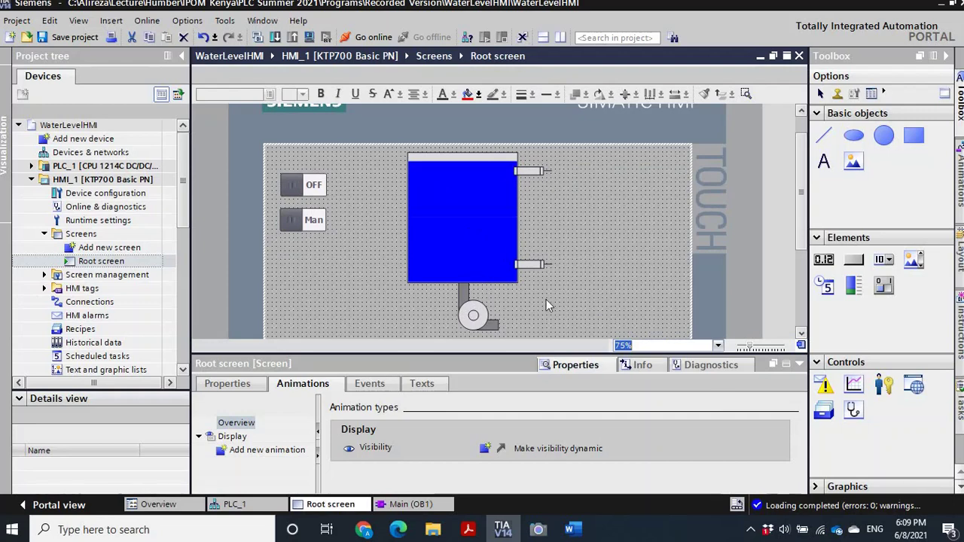
pyautogui.click(256, 37)
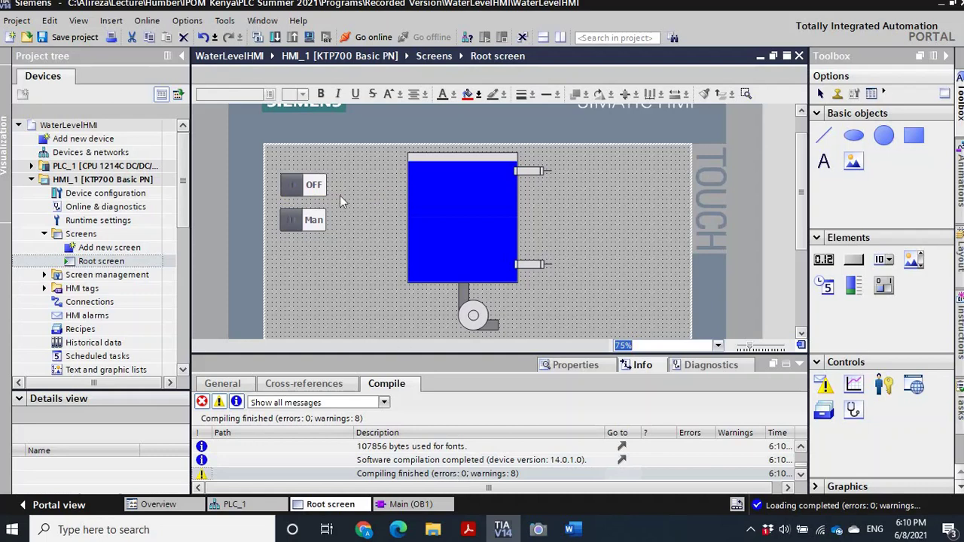
# Download the compiled project to HMI_1 with the Overwrite all option enabled.
pyautogui.click(275, 39)
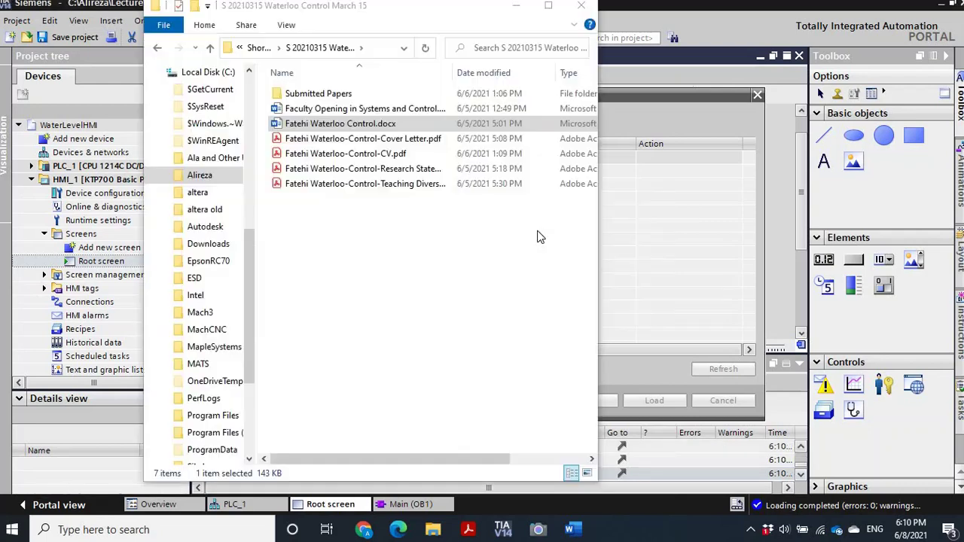
pyautogui.click(643, 185)
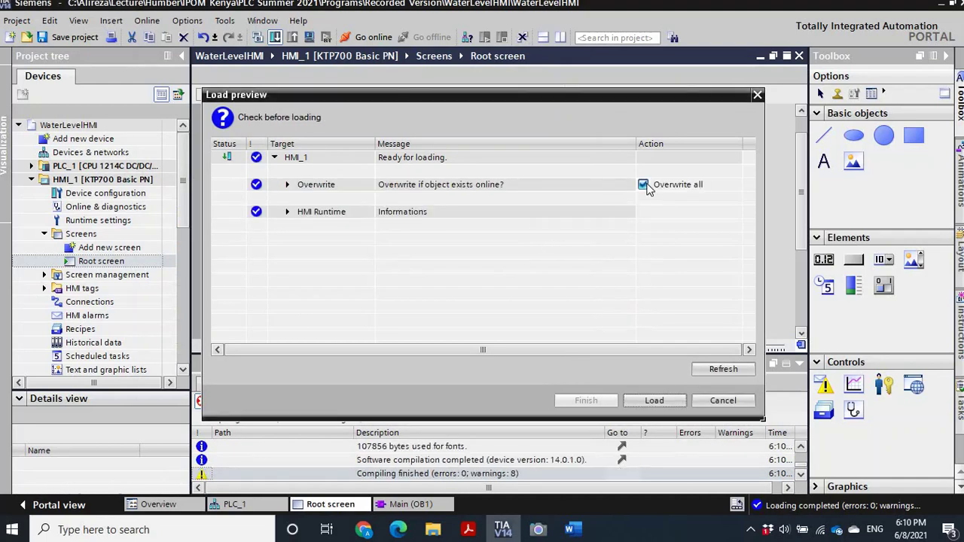
pyautogui.click(652, 400)
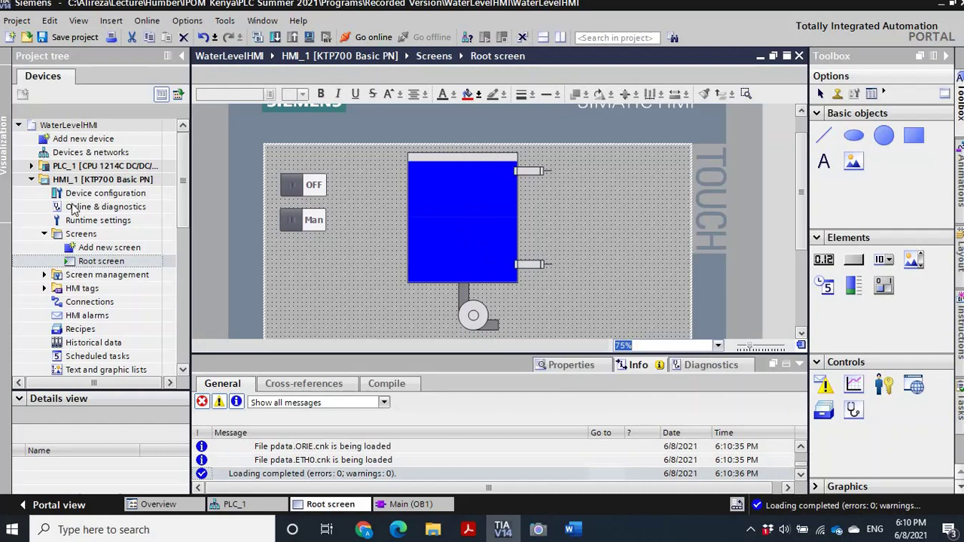
# Select PLC_1 in the project tree, switch its CPU to RUN mode and confirm the change.
pyautogui.click(29, 167)
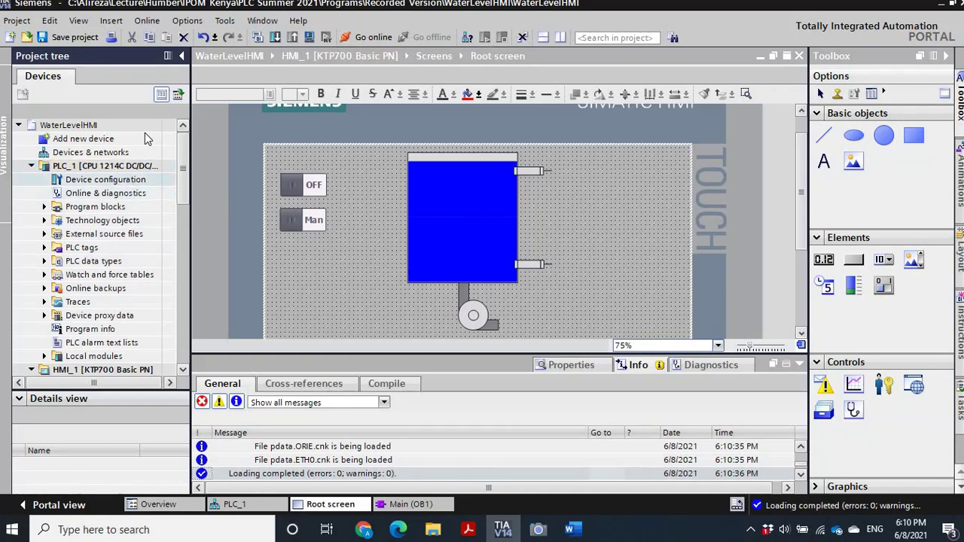
pyautogui.click(128, 171)
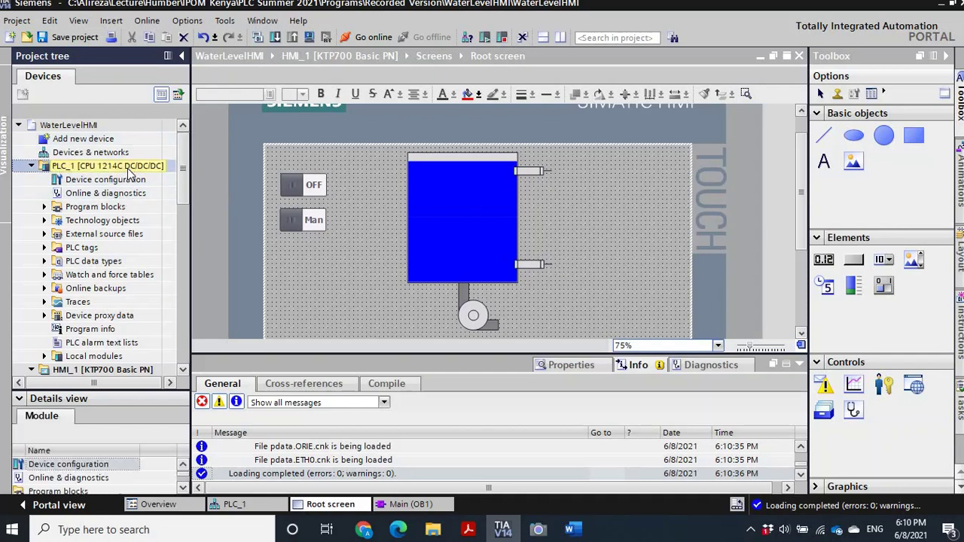
pyautogui.click(485, 37)
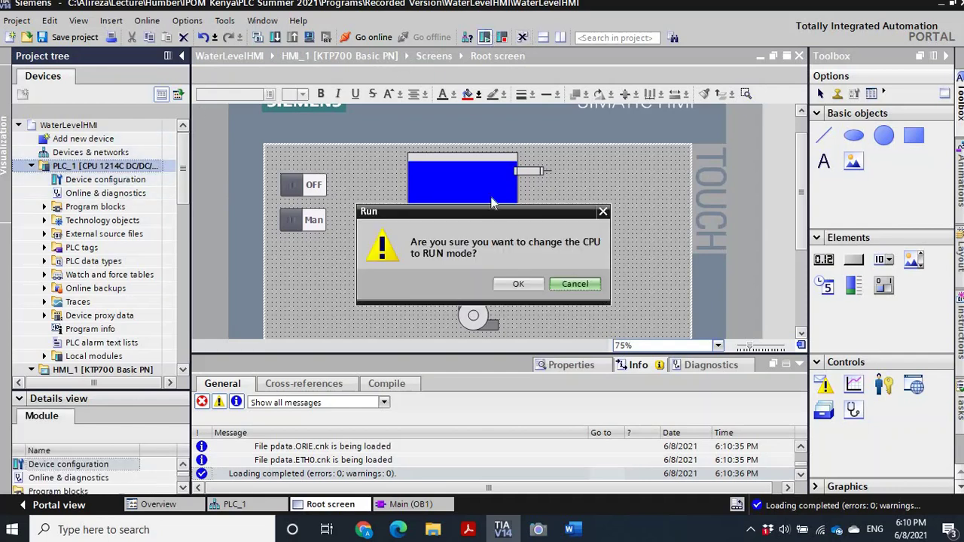
pyautogui.click(517, 285)
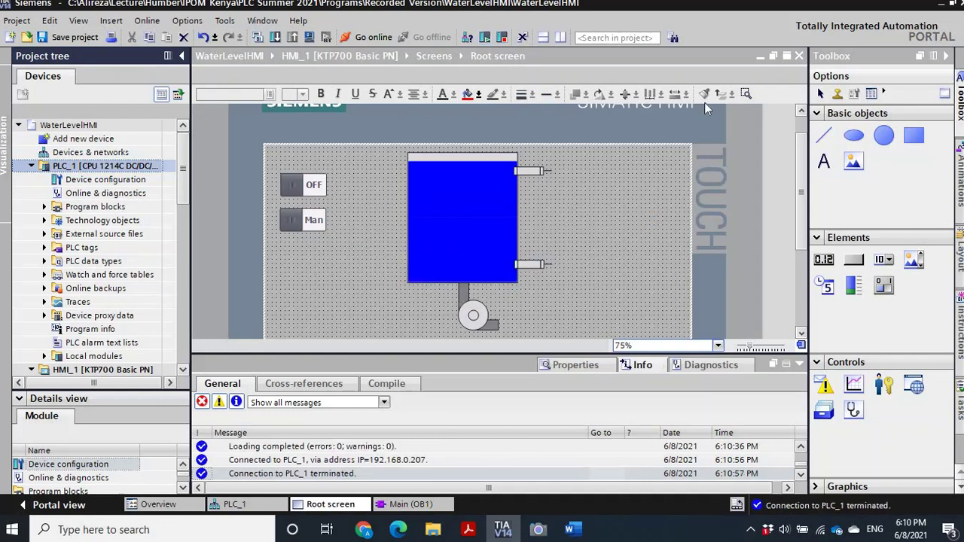
# Open PLC_1's Main [OB1] program block and turn on online monitoring to view the live status of its ladder networks.
pyautogui.doubleClick(105, 168)
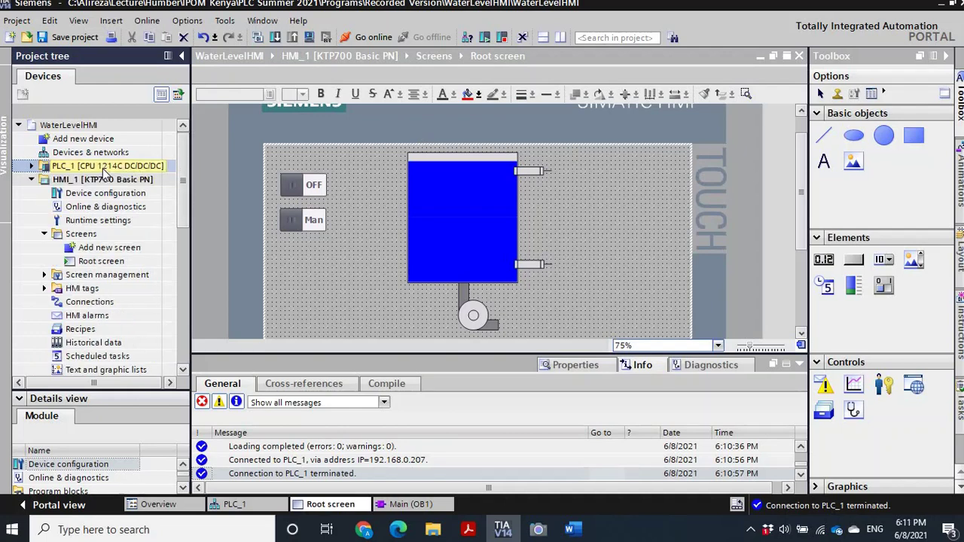
pyautogui.click(32, 167)
pyautogui.click(44, 207)
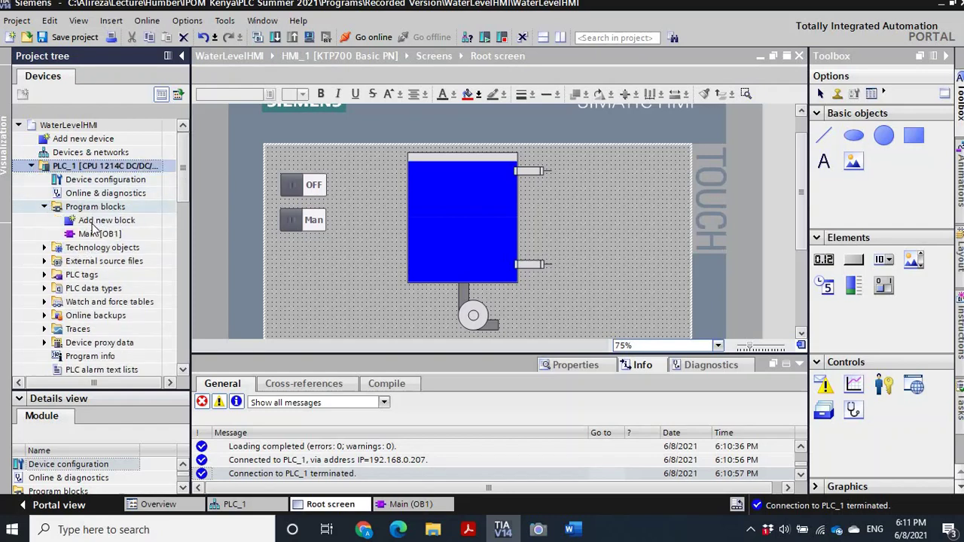
pyautogui.doubleClick(95, 234)
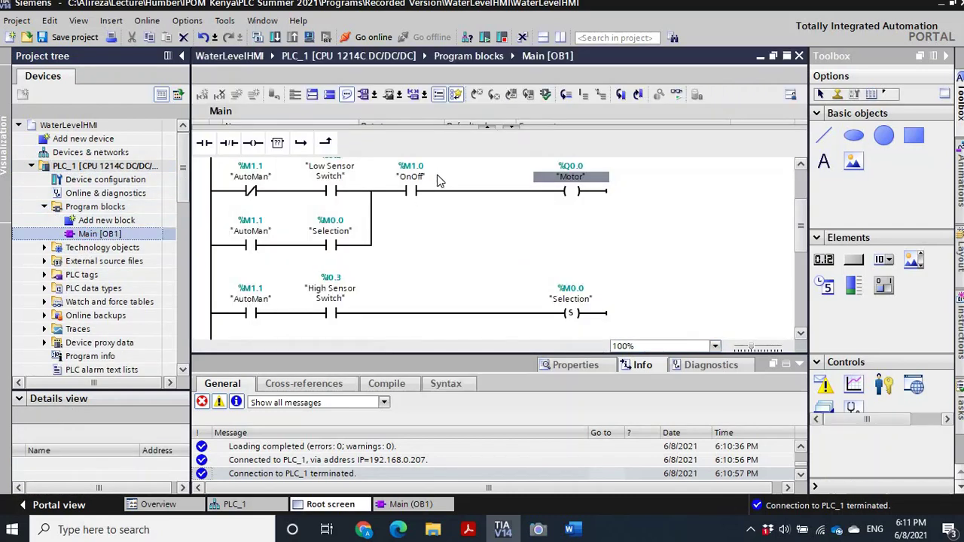
pyautogui.click(676, 97)
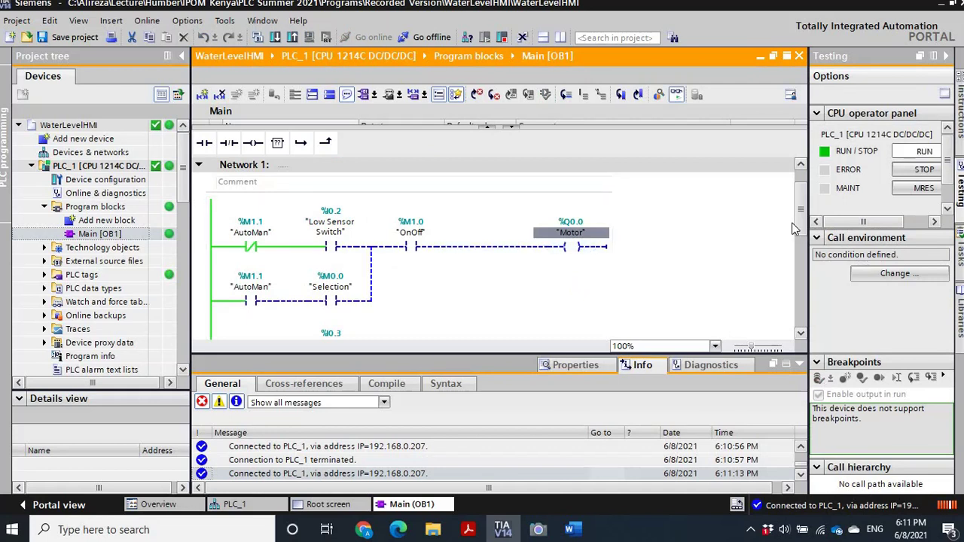
pyautogui.scroll(-2, 800, 220)
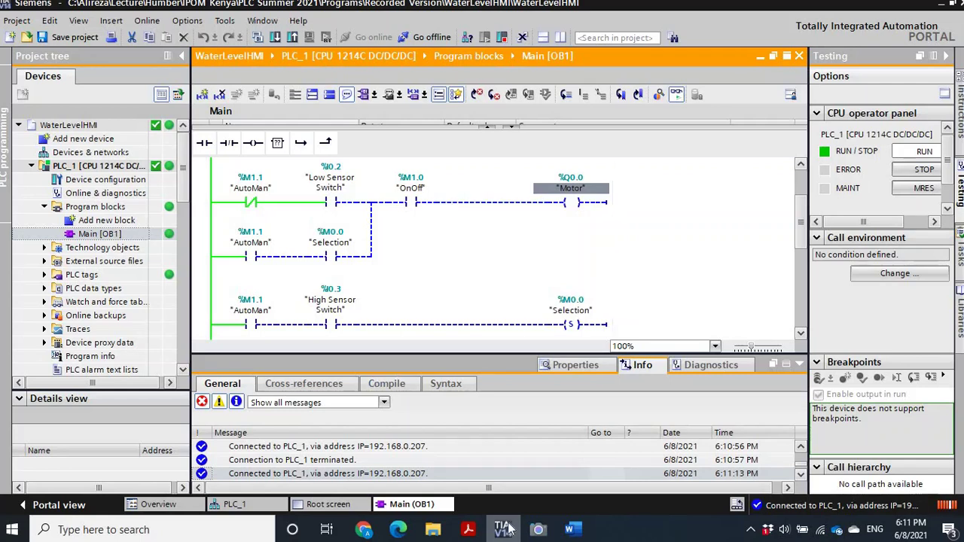
# Switch to the Camera app and change to the other camera.
pyautogui.click(536, 529)
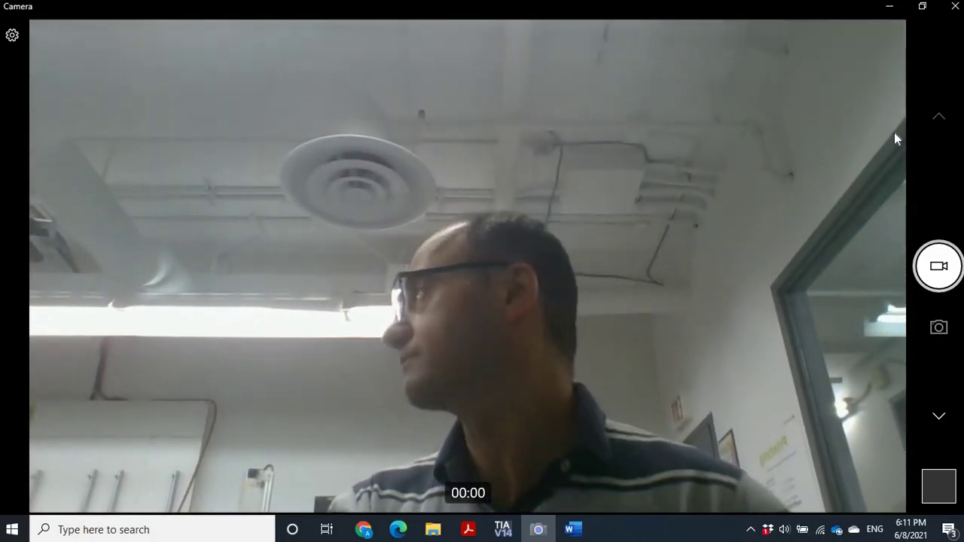
pyautogui.click(894, 133)
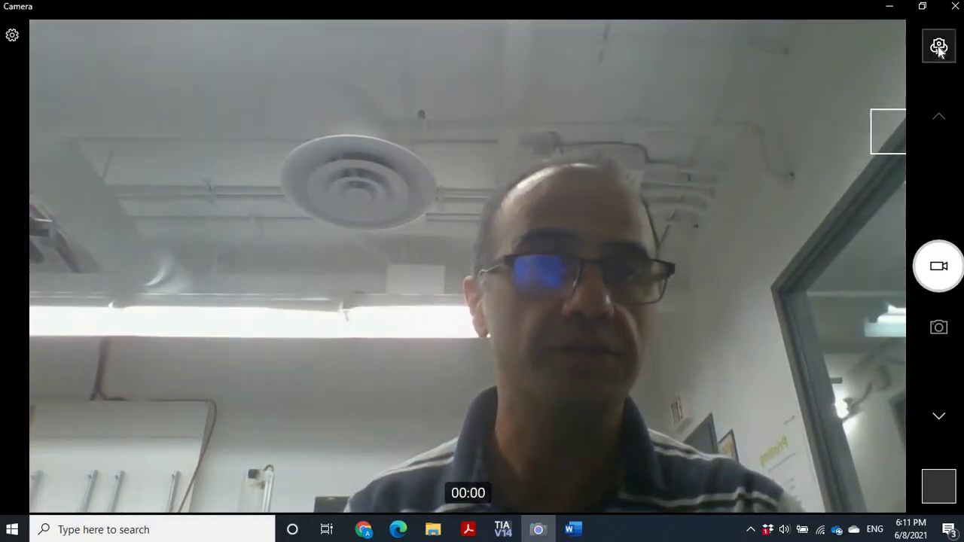
pyautogui.click(940, 48)
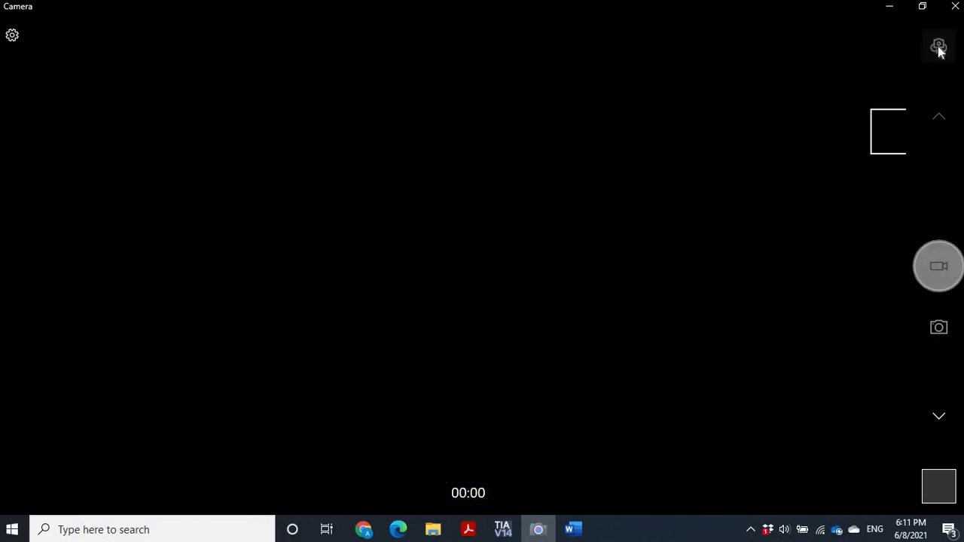